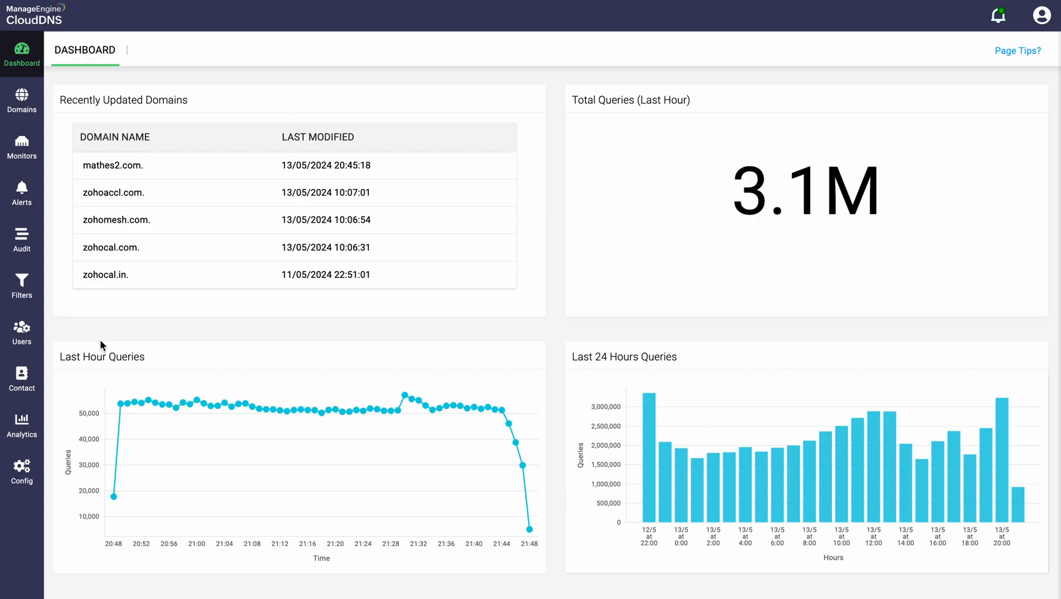
- Examine the dashboard's query charts and the country-wise query map, including the totals for the United States and Brazil
{"action": "mouse_move", "coordinate": [145, 403]}
{"action": "mouse_move", "coordinate": [670, 450]}
{"action": "scroll", "coordinate": [65, 316], "scroll_direction": "down", "scroll_amount": 8}
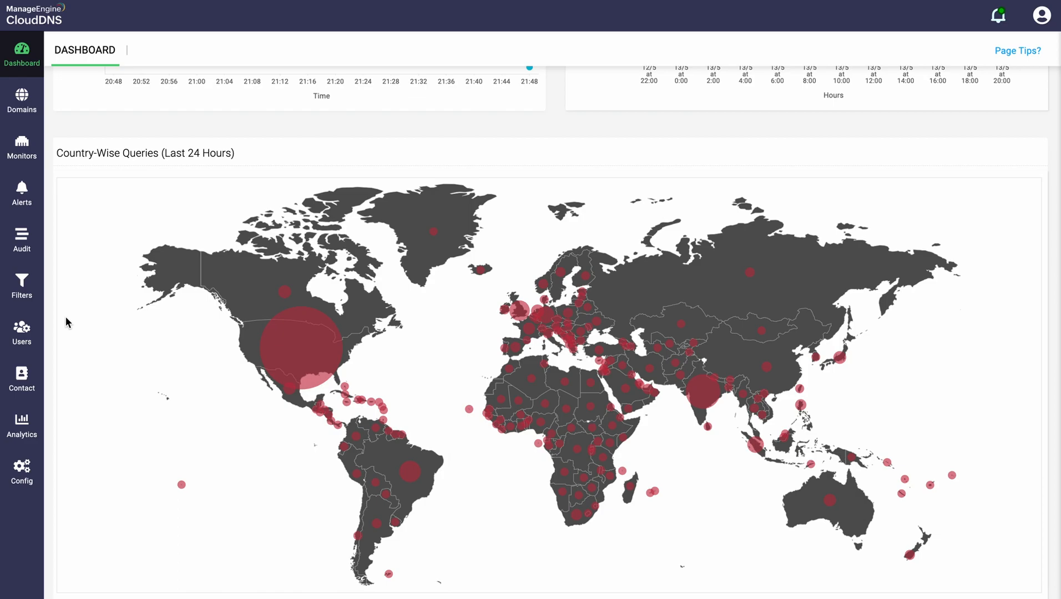
{"action": "mouse_move", "coordinate": [301, 354]}
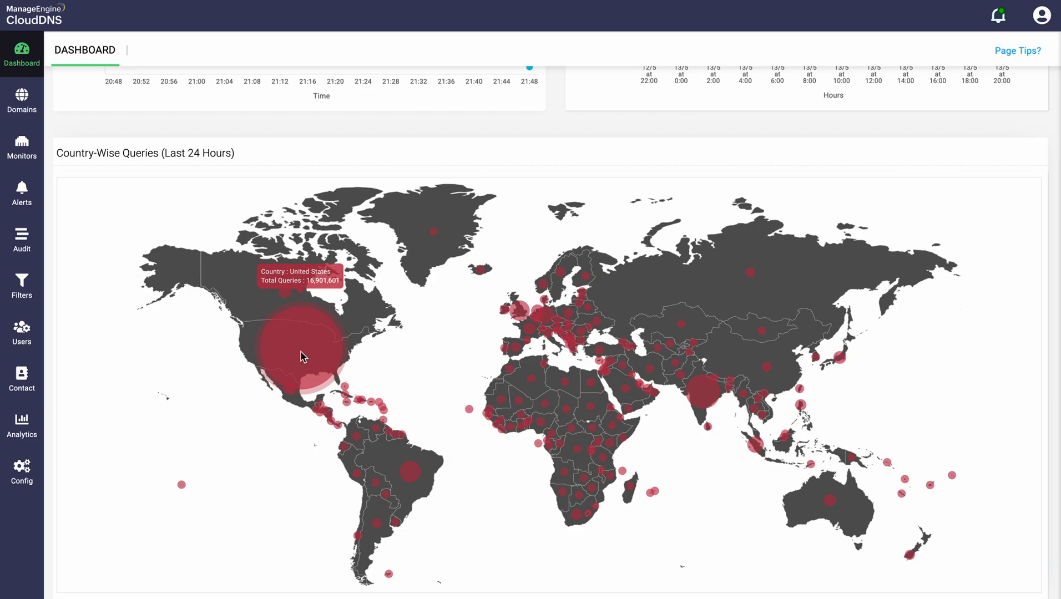
{"action": "mouse_move", "coordinate": [411, 479]}
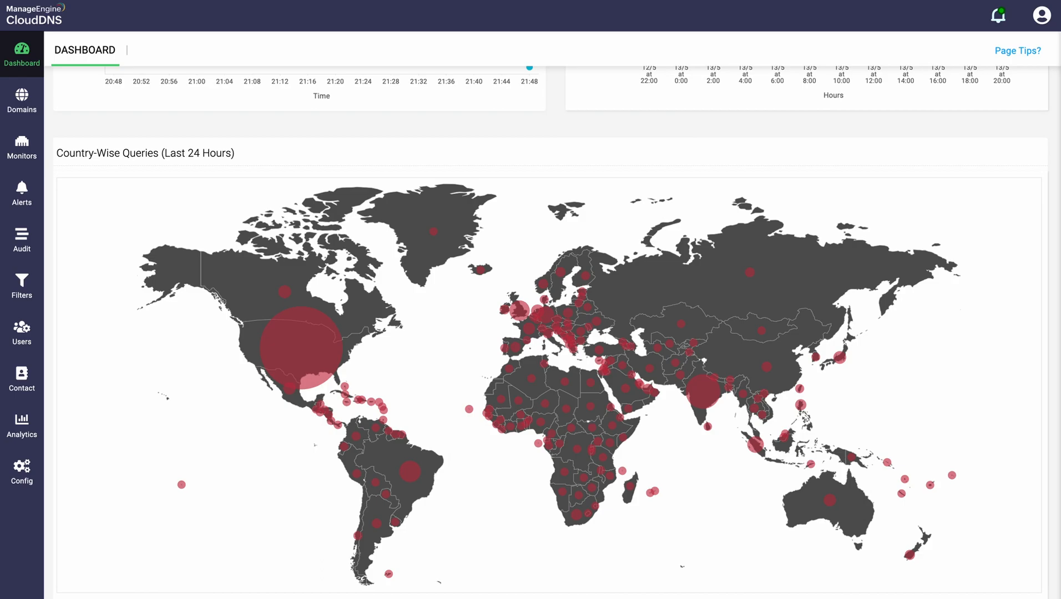
- Open the form for adding a domain and examine the available domain types
{"action": "left_click", "coordinate": [28, 106]}
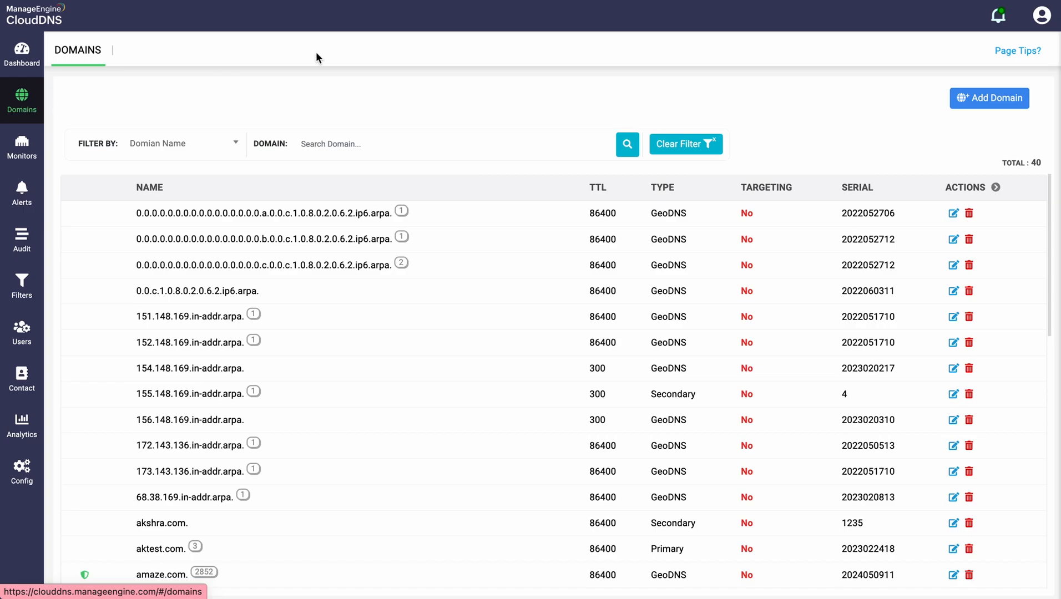
{"action": "left_click", "coordinate": [968, 105]}
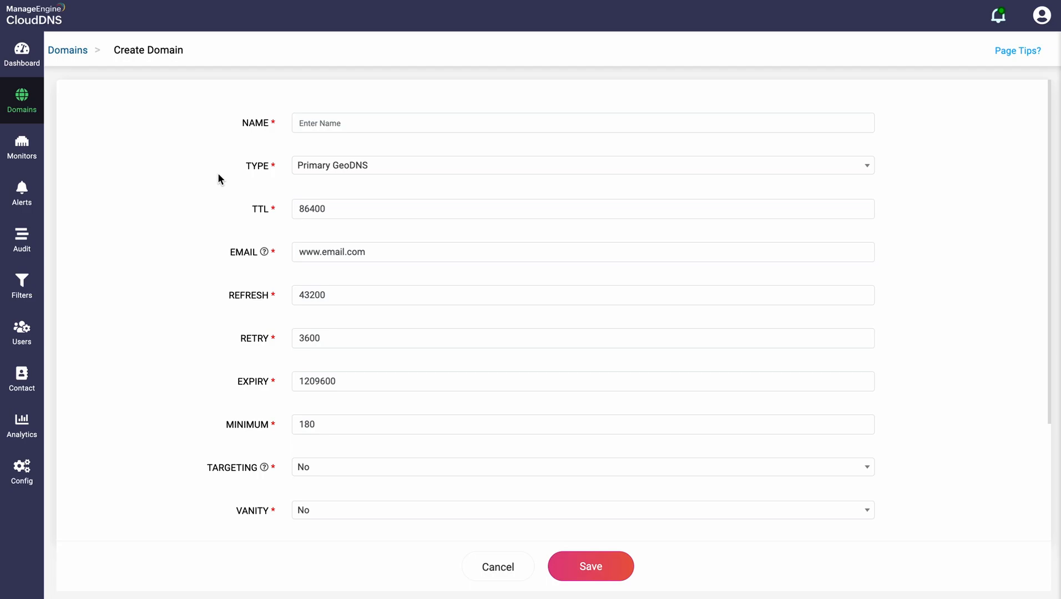
{"action": "left_click", "coordinate": [302, 175]}
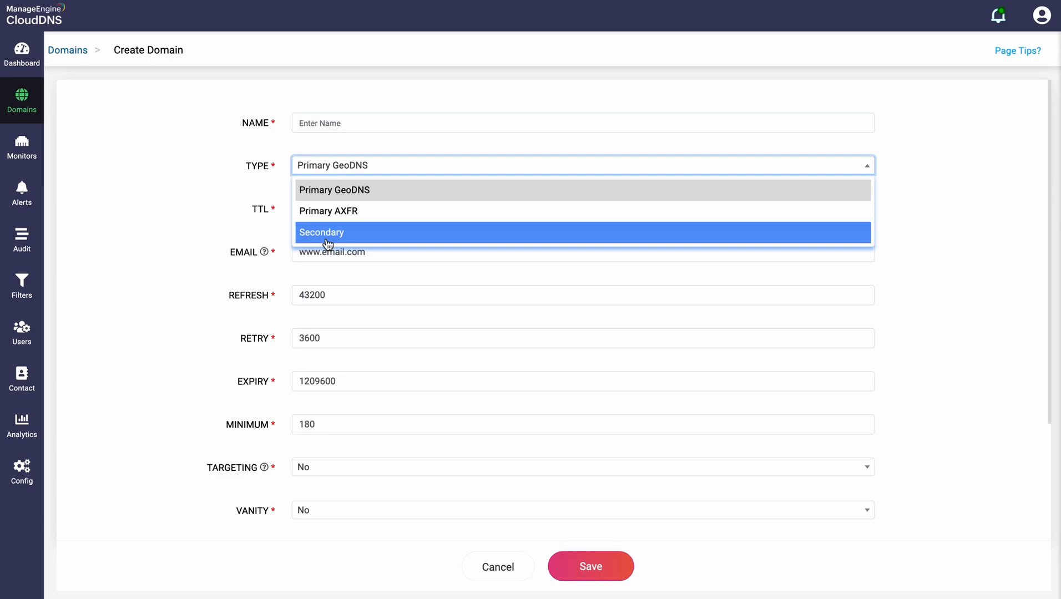
{"action": "left_click", "coordinate": [209, 216]}
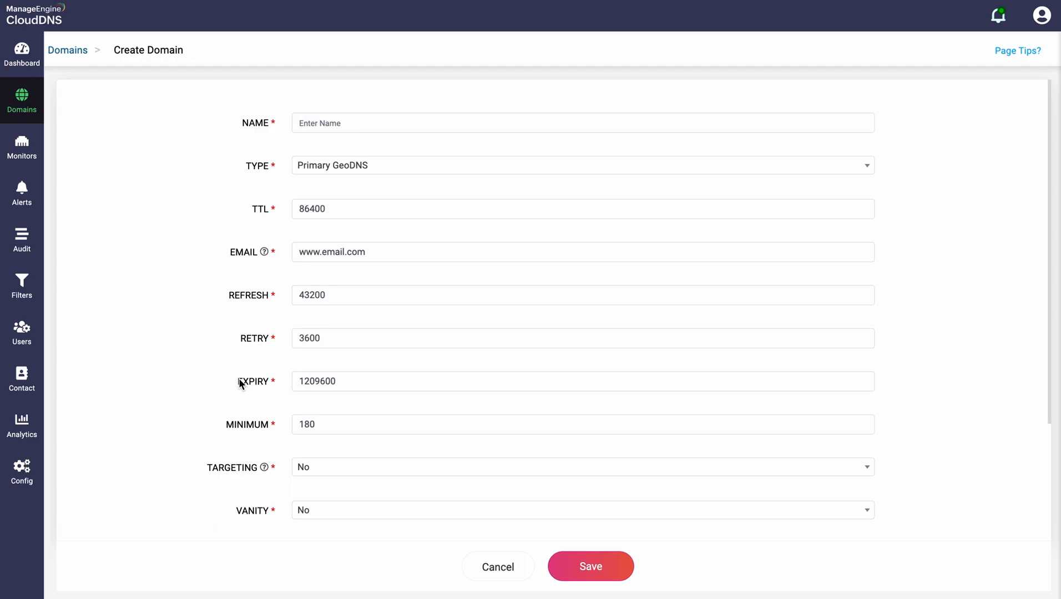
- Set the new domain's targeting and vanity to Yes, keep test vanity as the nameservers, and review the remaining settings
{"action": "scroll", "coordinate": [240, 383], "scroll_direction": "down", "scroll_amount": 3}
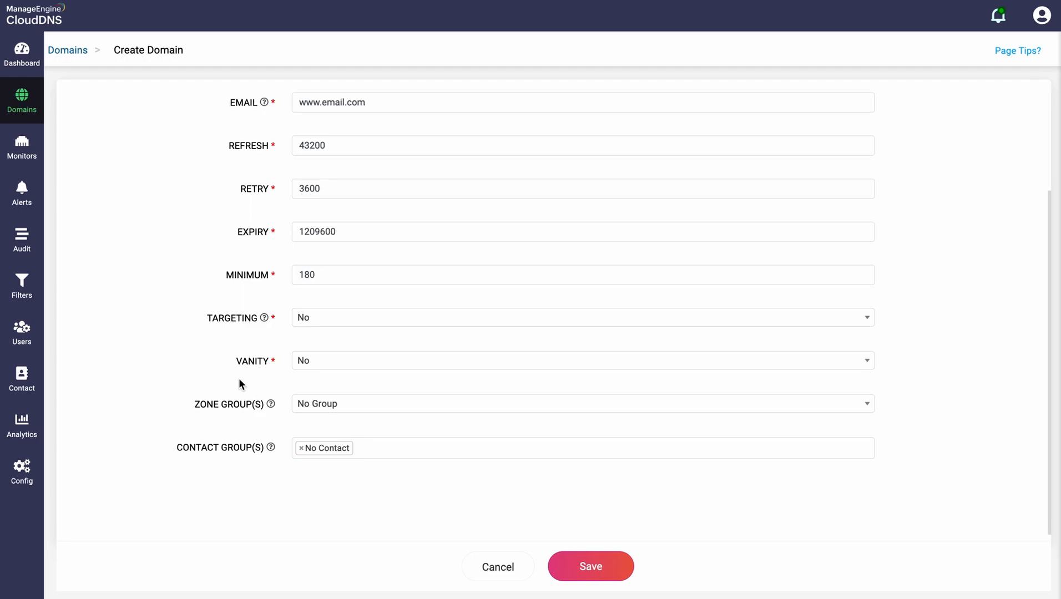
{"action": "left_click", "coordinate": [365, 325]}
{"action": "left_click", "coordinate": [360, 342]}
{"action": "left_click", "coordinate": [351, 362]}
{"action": "left_click", "coordinate": [352, 386]}
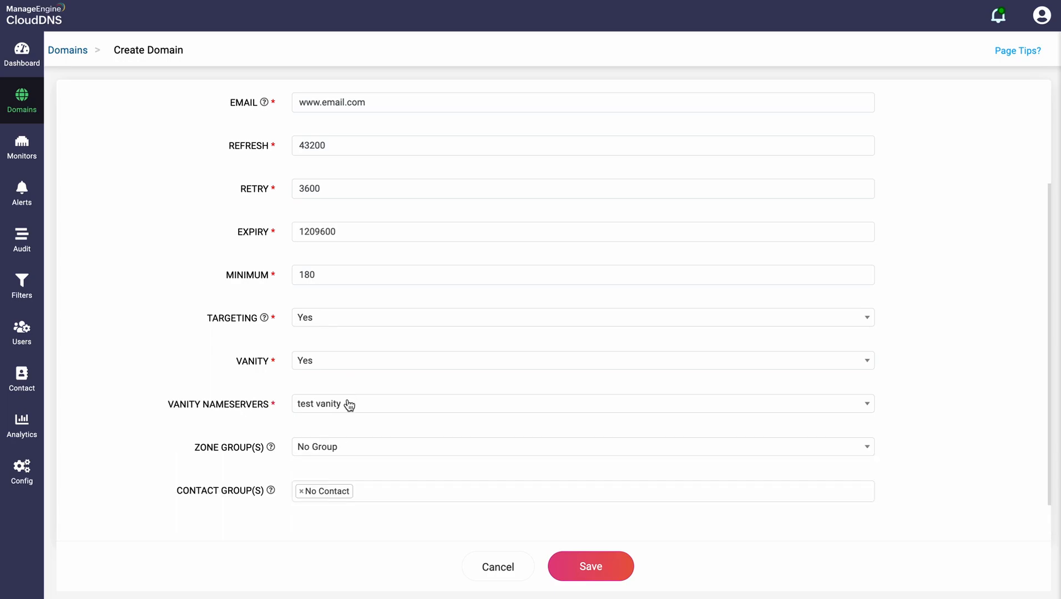
{"action": "left_click", "coordinate": [349, 405]}
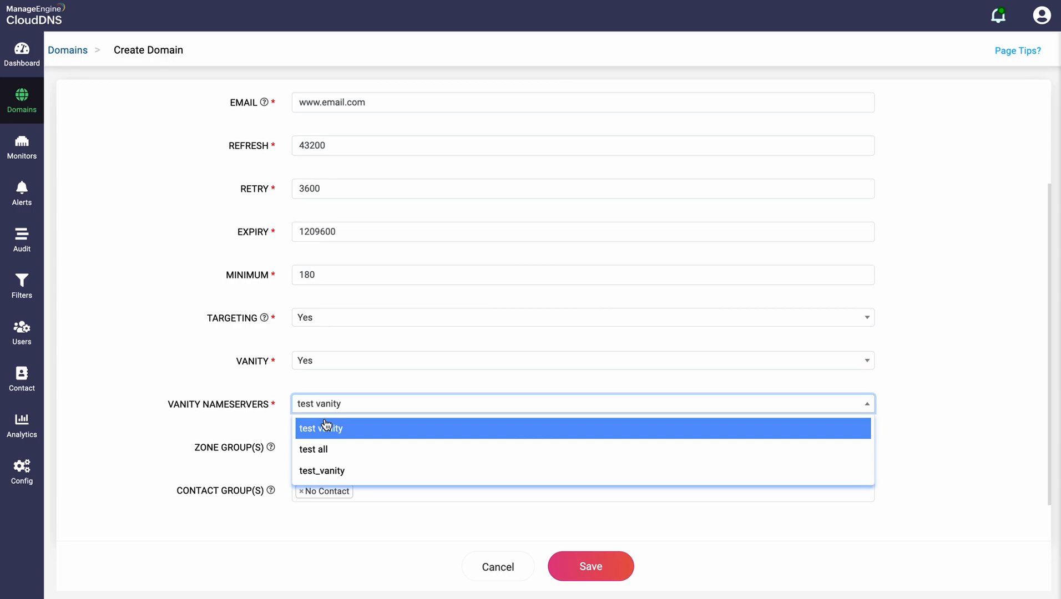
{"action": "left_click", "coordinate": [241, 420]}
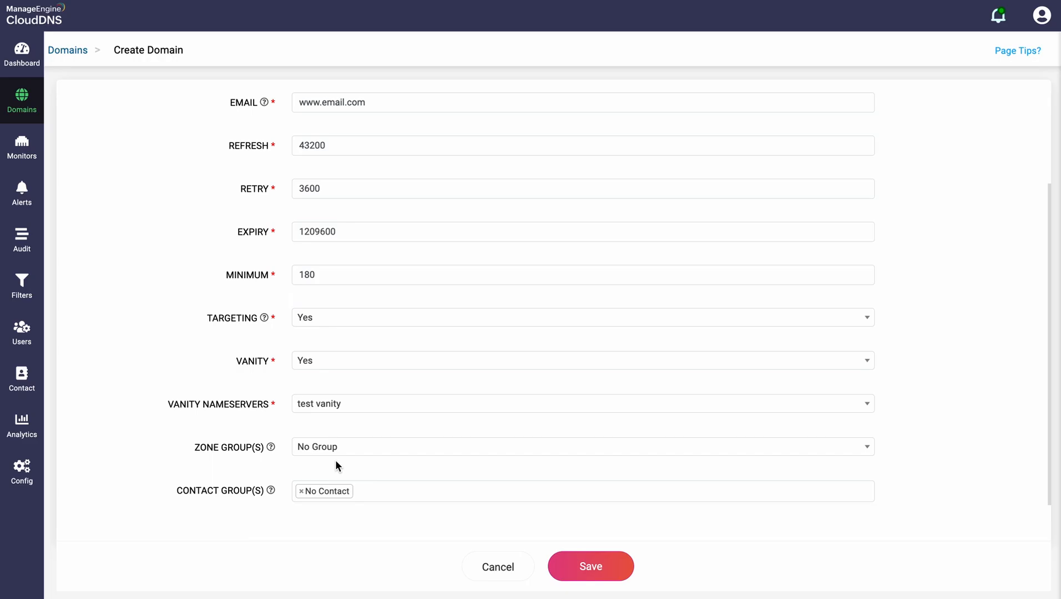
{"action": "scroll", "coordinate": [335, 465], "scroll_direction": "down", "scroll_amount": 1}
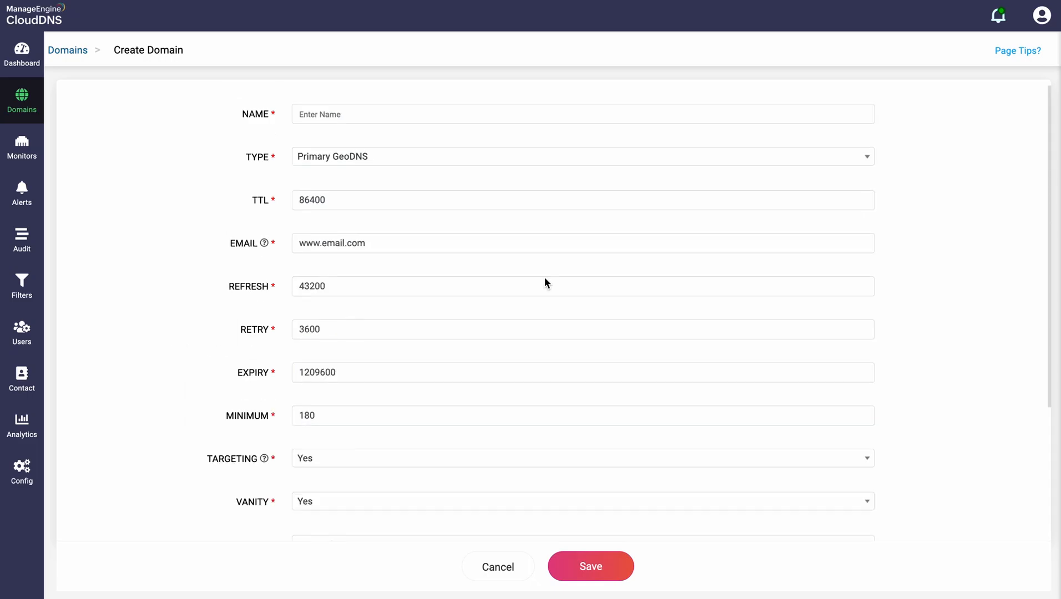
{"action": "scroll", "coordinate": [545, 282], "scroll_direction": "down", "scroll_amount": 3}
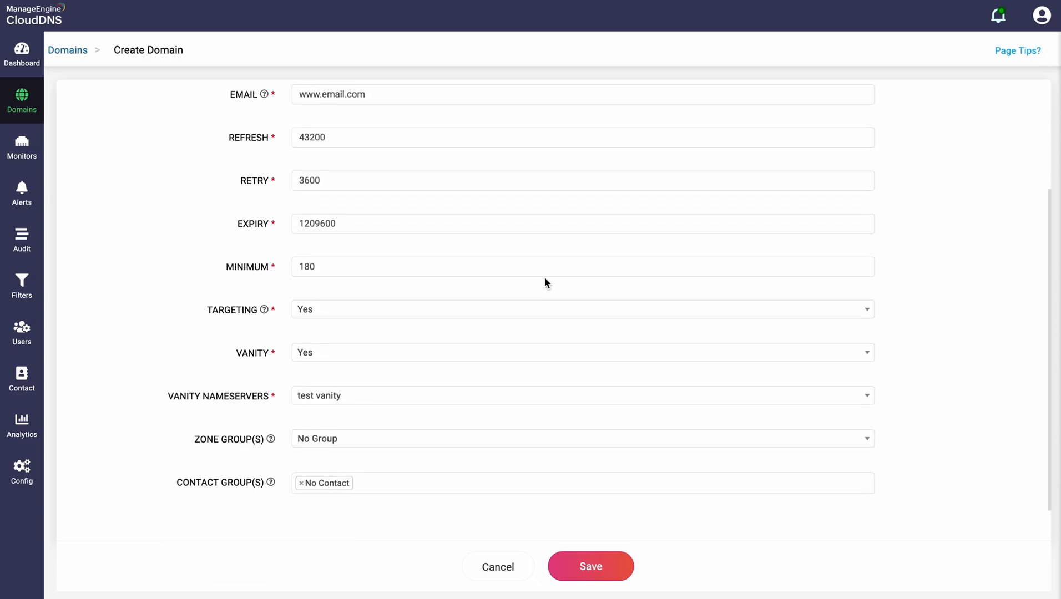
{"action": "scroll", "coordinate": [546, 283], "scroll_direction": "down", "scroll_amount": 1}
{"action": "scroll", "coordinate": [546, 282], "scroll_direction": "up", "scroll_amount": 4}
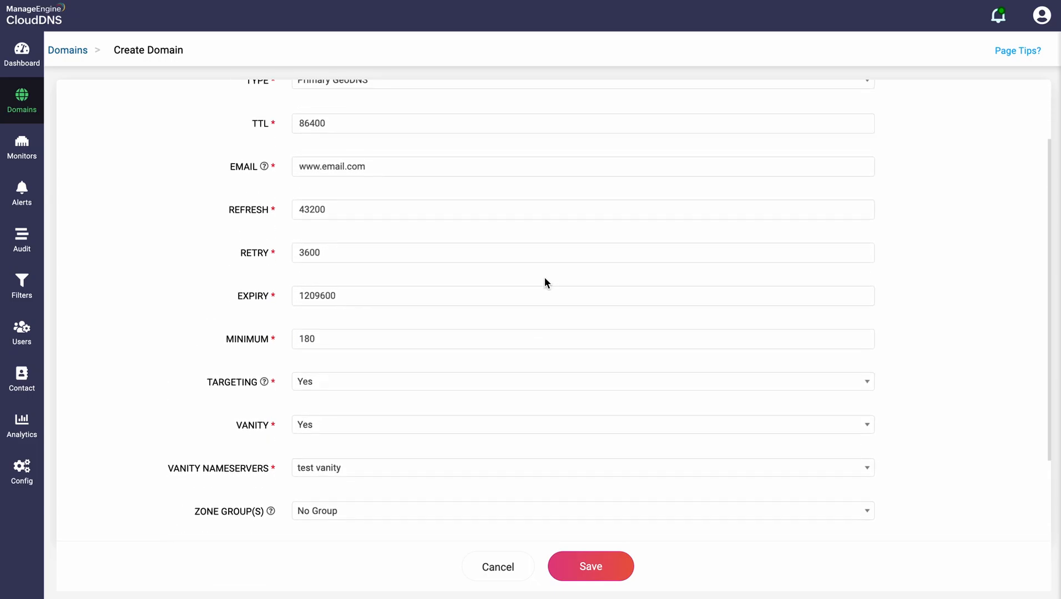
{"action": "scroll", "coordinate": [545, 282], "scroll_direction": "down", "scroll_amount": 4}
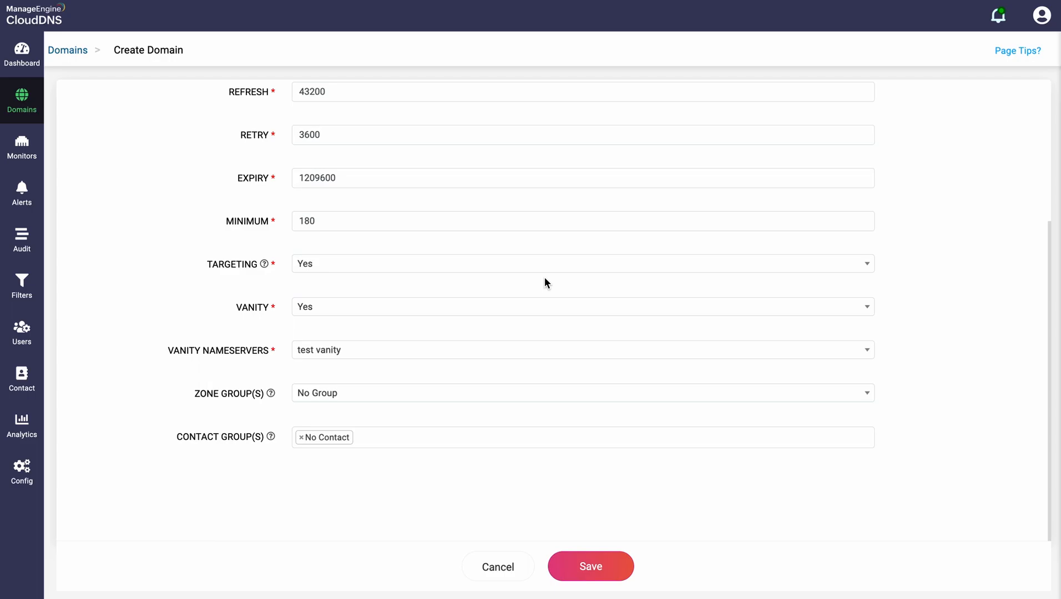
- Leave the domain form, open brigh10.com. from the domain list, and view its SYSTEM NS records
{"action": "left_click", "coordinate": [8, 100]}
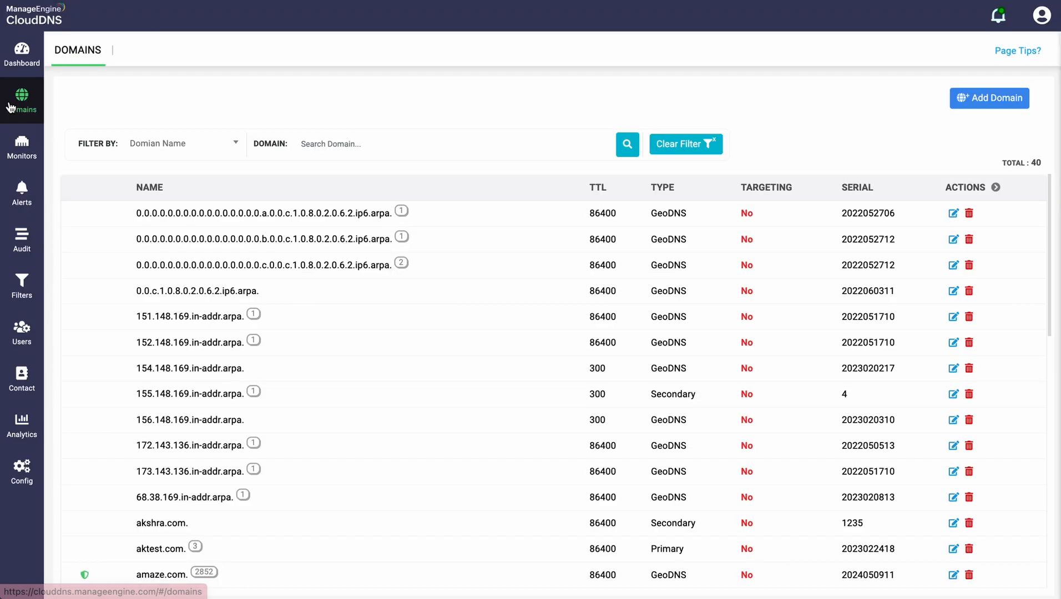
{"action": "scroll", "coordinate": [196, 345], "scroll_direction": "down", "scroll_amount": 4}
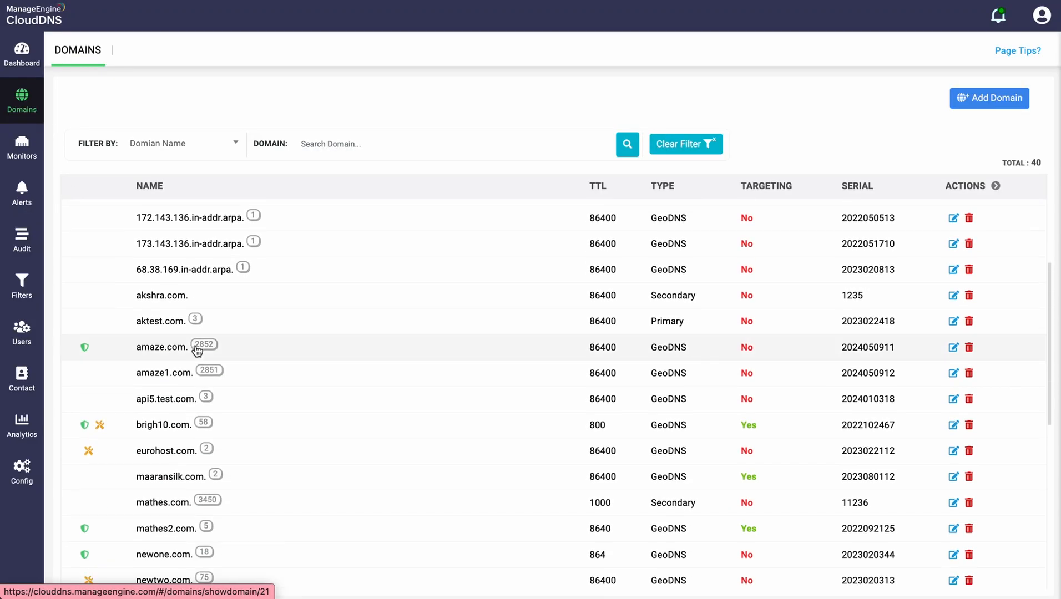
{"action": "left_click", "coordinate": [160, 425]}
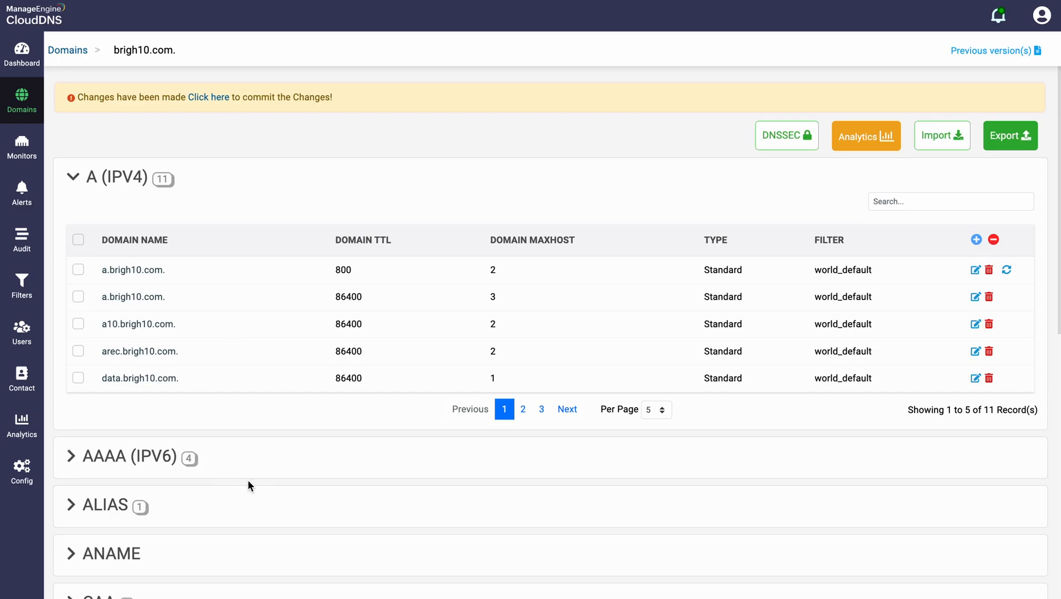
{"action": "scroll", "coordinate": [248, 486], "scroll_direction": "down", "scroll_amount": 10}
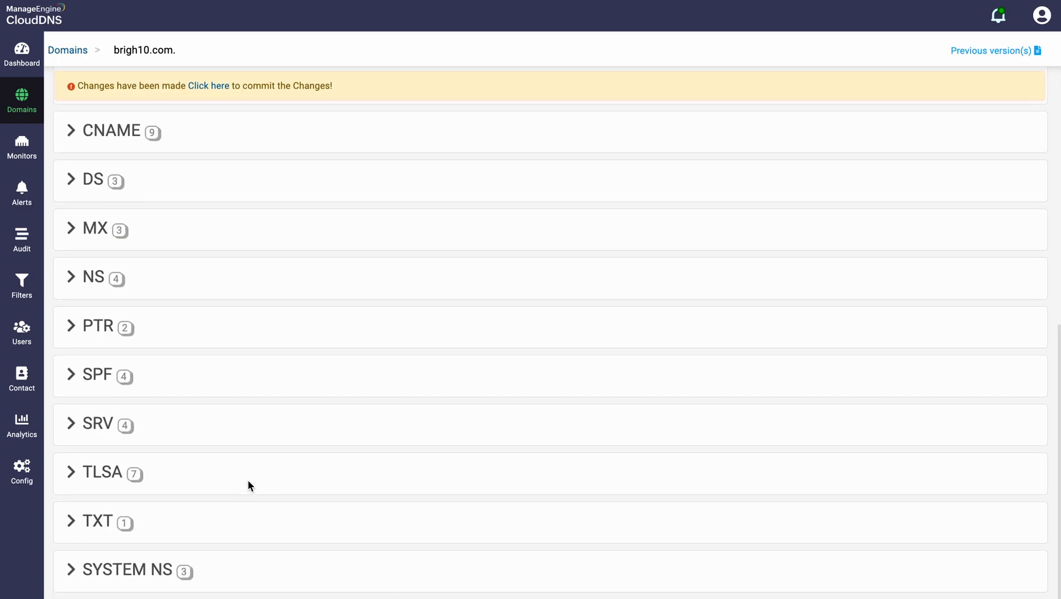
{"action": "left_click", "coordinate": [161, 582]}
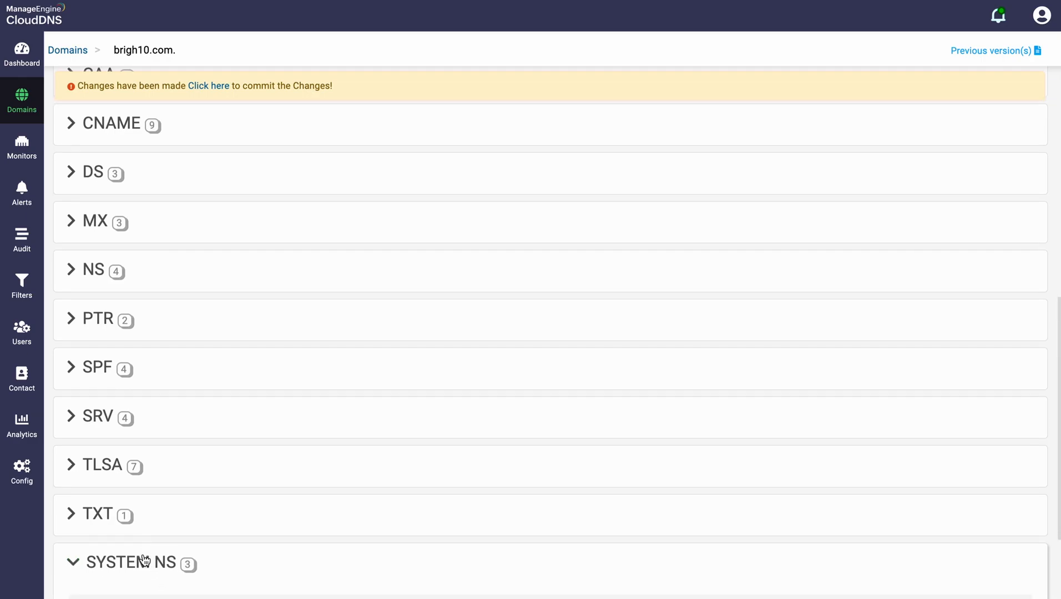
{"action": "scroll", "coordinate": [142, 562], "scroll_direction": "down", "scroll_amount": 3}
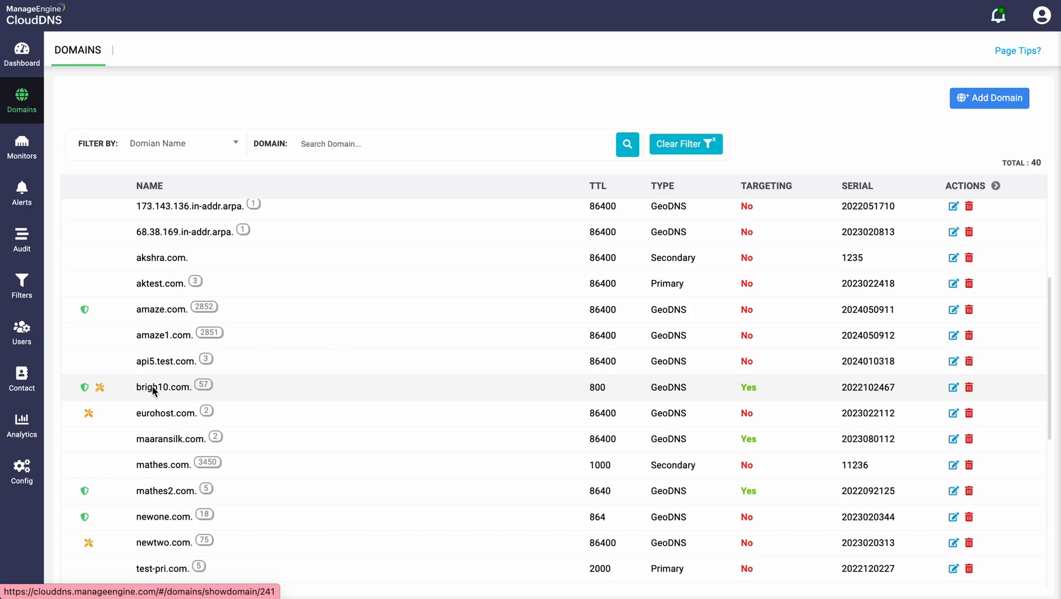
- Reopen the brigh10.com. domain and look through all its record types
{"action": "left_click", "coordinate": [151, 386]}
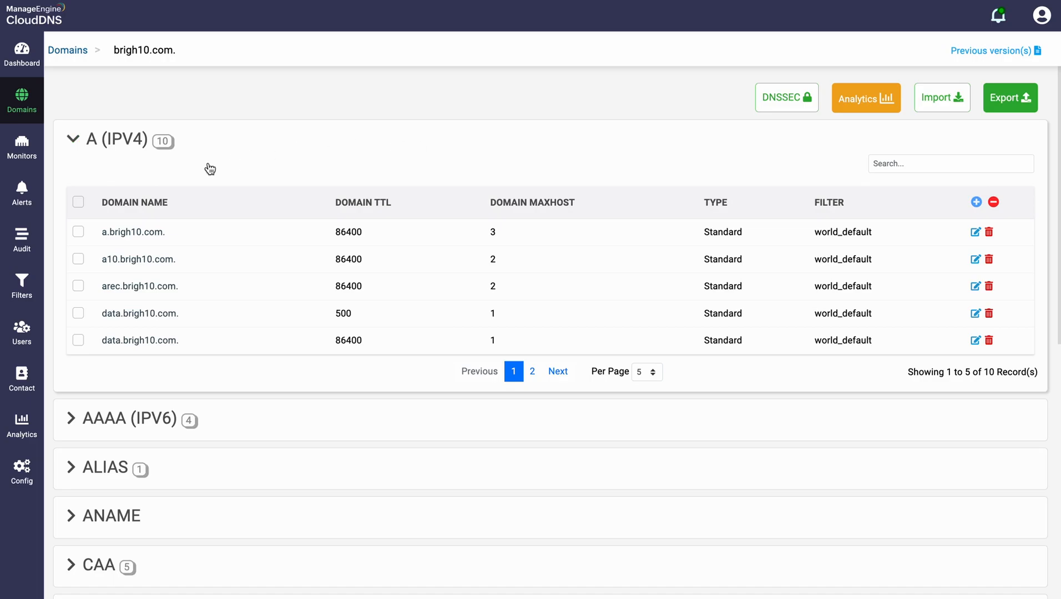
{"action": "scroll", "coordinate": [210, 168], "scroll_direction": "down", "scroll_amount": 8}
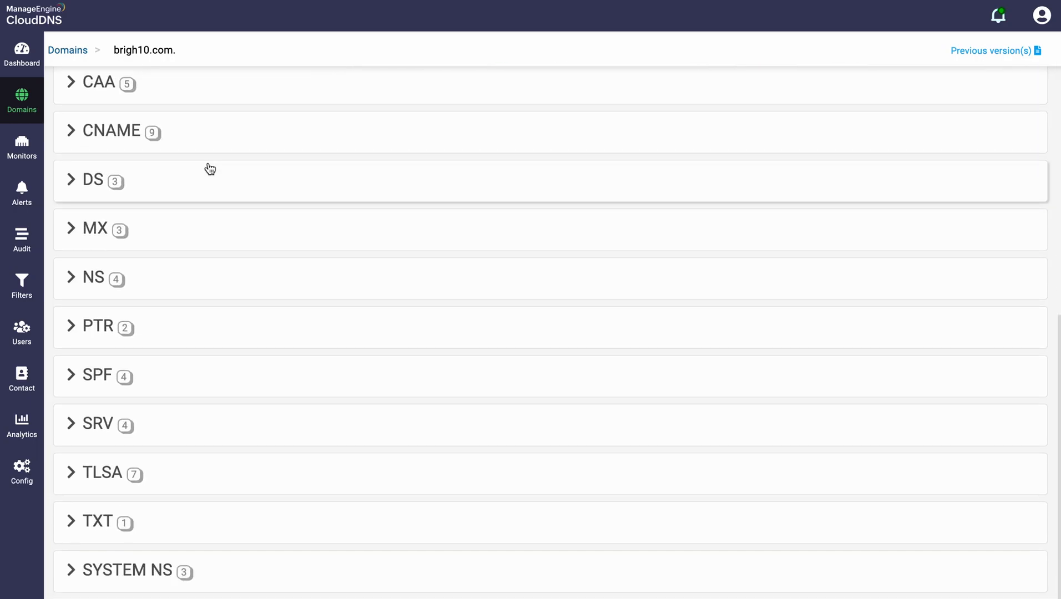
{"action": "scroll", "coordinate": [210, 169], "scroll_direction": "up", "scroll_amount": 8}
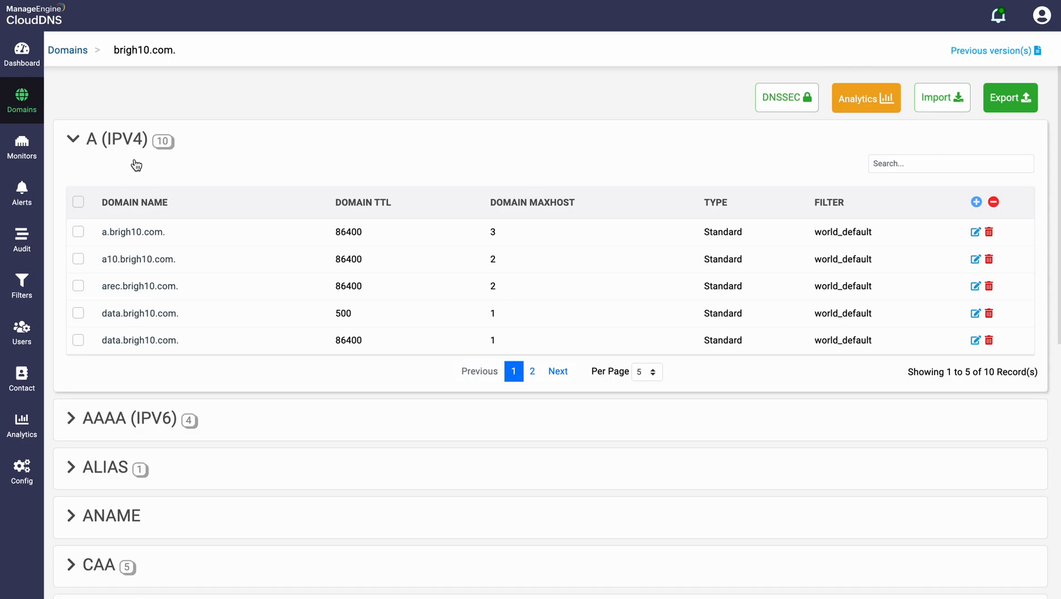
- Start a new A (IPv4) record for brigh10.com. and review its settings and IP records
{"action": "left_click", "coordinate": [977, 202]}
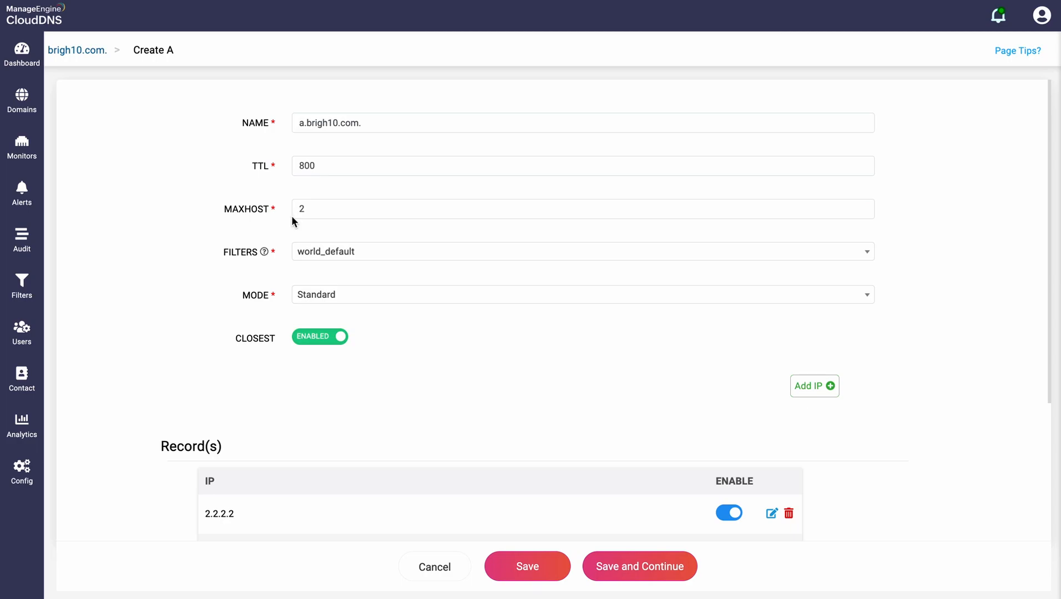
{"action": "scroll", "coordinate": [227, 228], "scroll_direction": "down", "scroll_amount": 2}
{"action": "scroll", "coordinate": [226, 230], "scroll_direction": "down", "scroll_amount": 1}
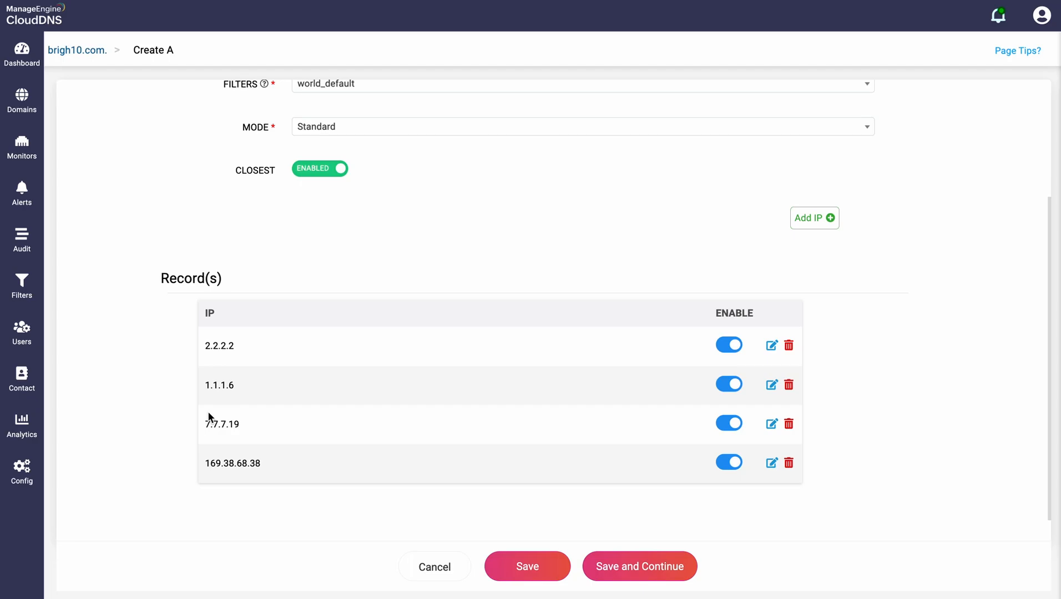
{"action": "scroll", "coordinate": [208, 413], "scroll_direction": "up", "scroll_amount": 3}
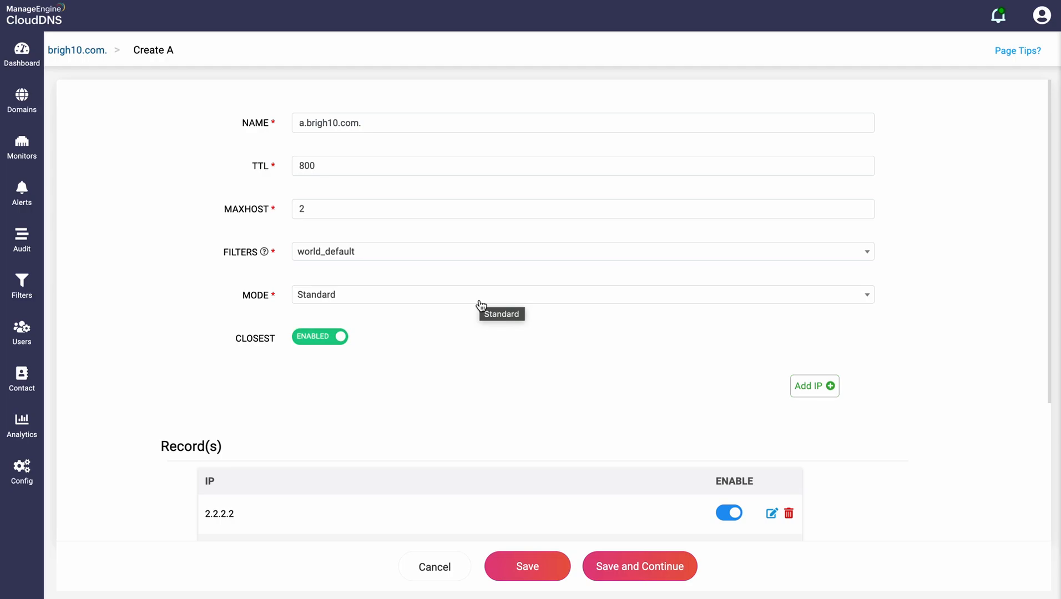
{"action": "scroll", "coordinate": [480, 306], "scroll_direction": "down", "scroll_amount": 1}
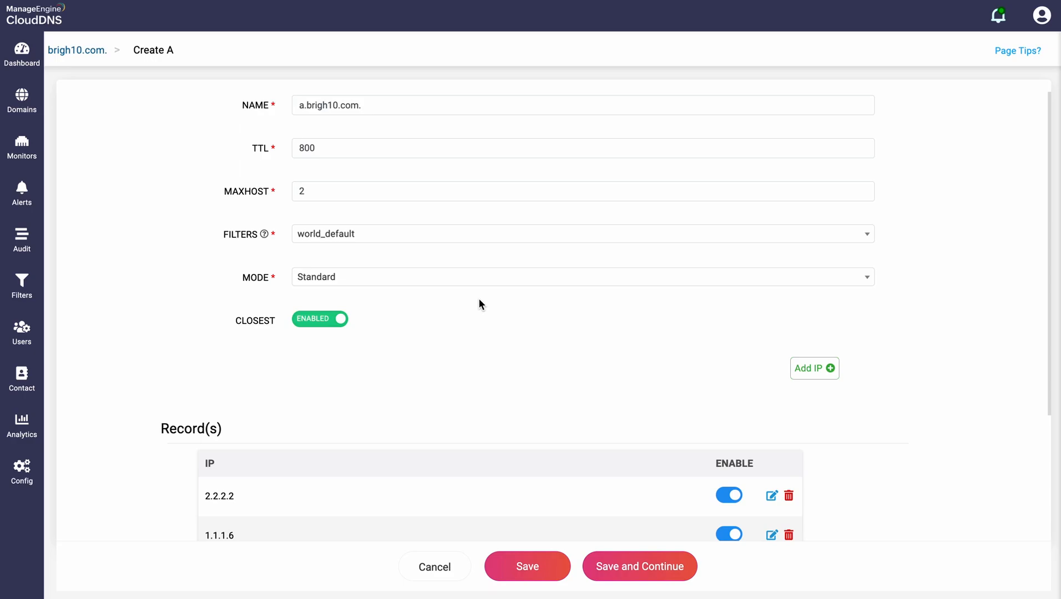
- Examine the A record's mode options, keep Standard, and check the Add IP form without adding an address
{"action": "left_click", "coordinate": [431, 278]}
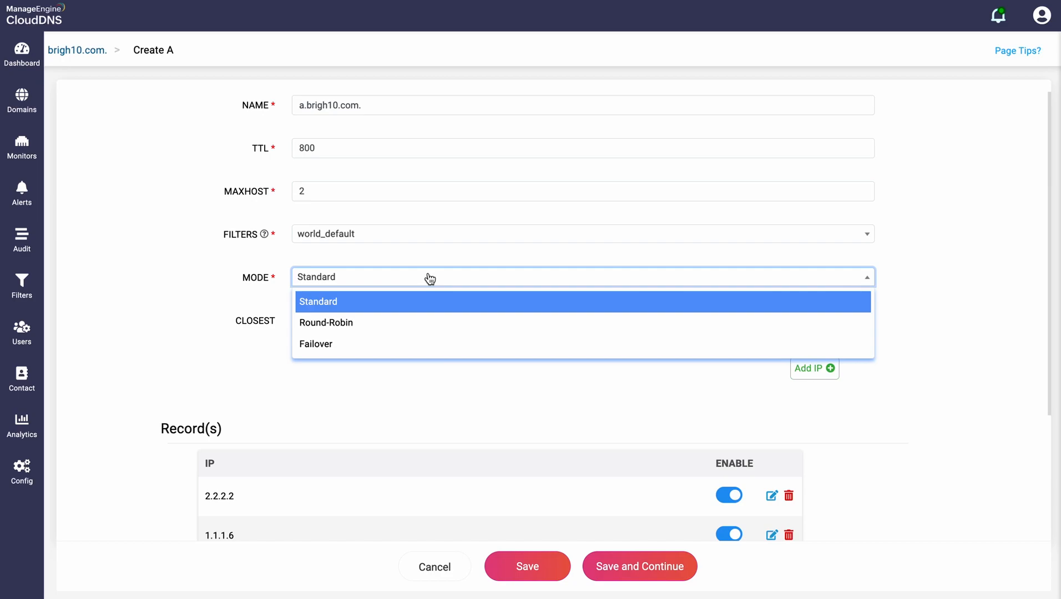
{"action": "left_click", "coordinate": [304, 305]}
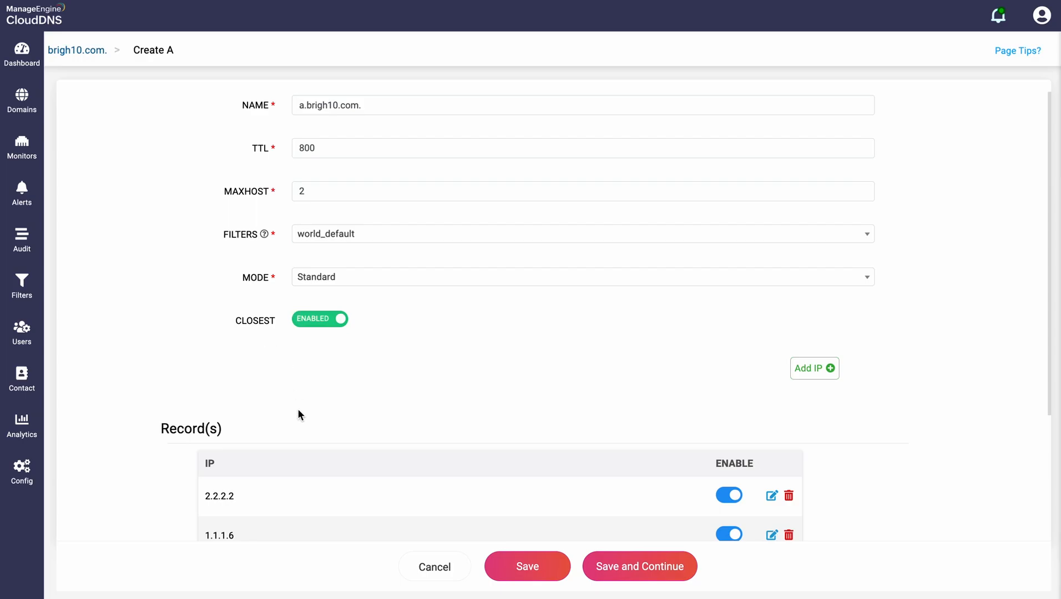
{"action": "scroll", "coordinate": [298, 409], "scroll_direction": "down", "scroll_amount": 3}
{"action": "scroll", "coordinate": [298, 409], "scroll_direction": "up", "scroll_amount": 1}
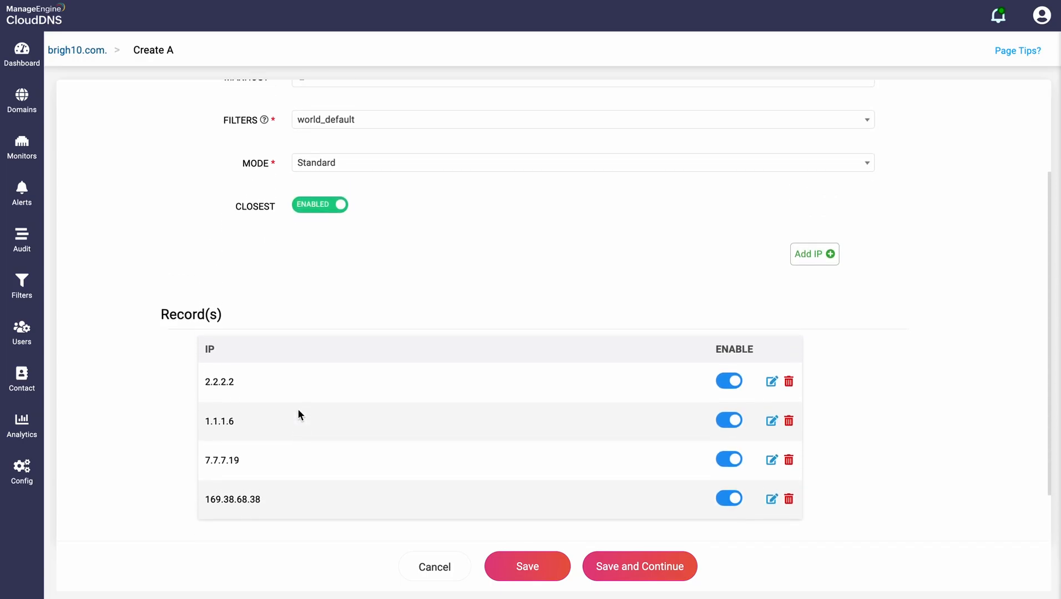
{"action": "left_click", "coordinate": [810, 254]}
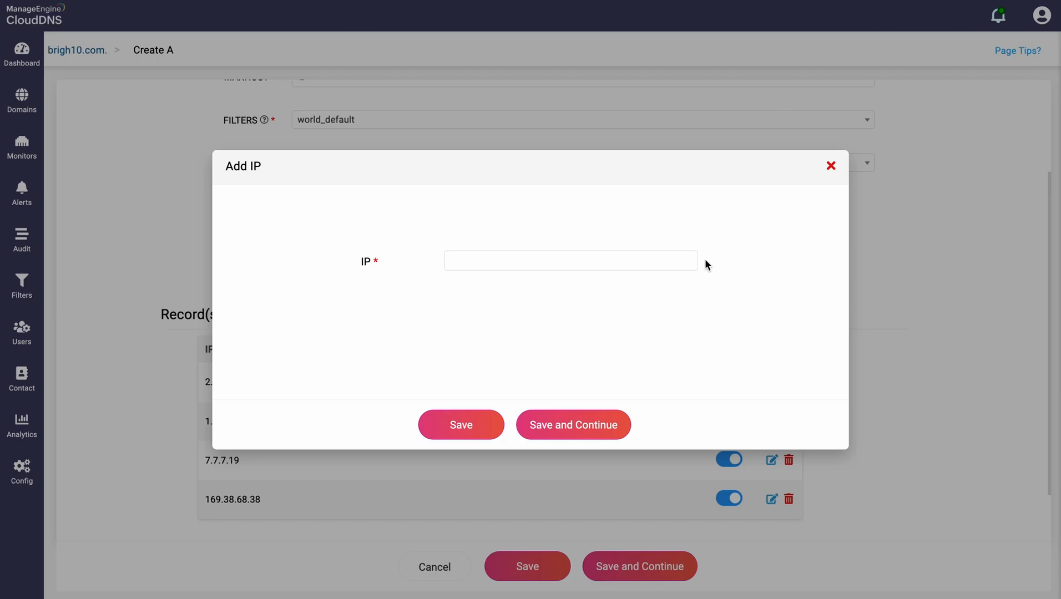
{"action": "left_click", "coordinate": [831, 165]}
- Set the A record's mode to Round-Robin and review the weights of its IP records
{"action": "left_click", "coordinate": [587, 294]}
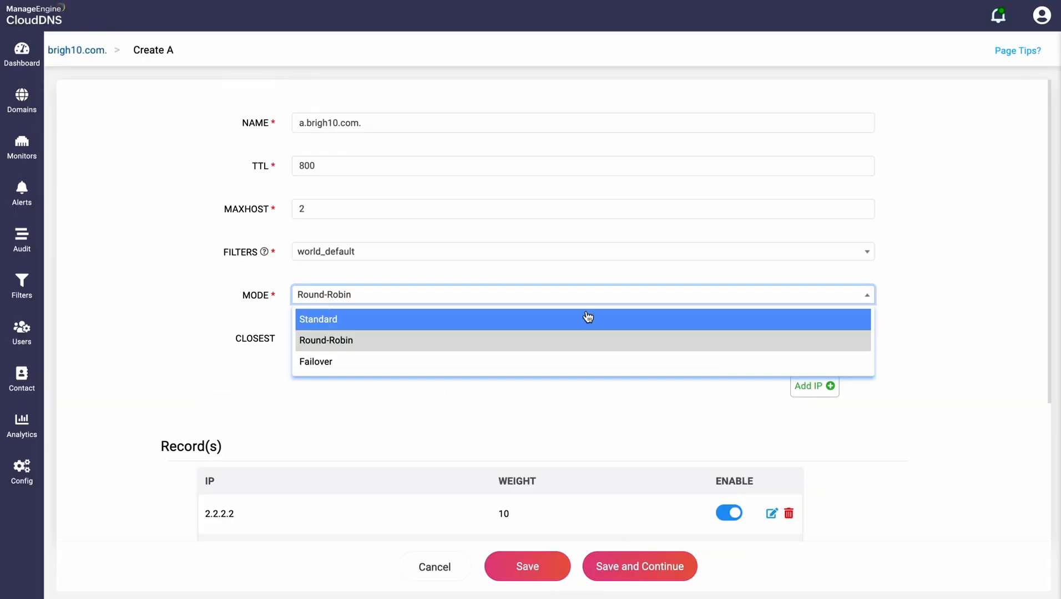
{"action": "left_click", "coordinate": [571, 342]}
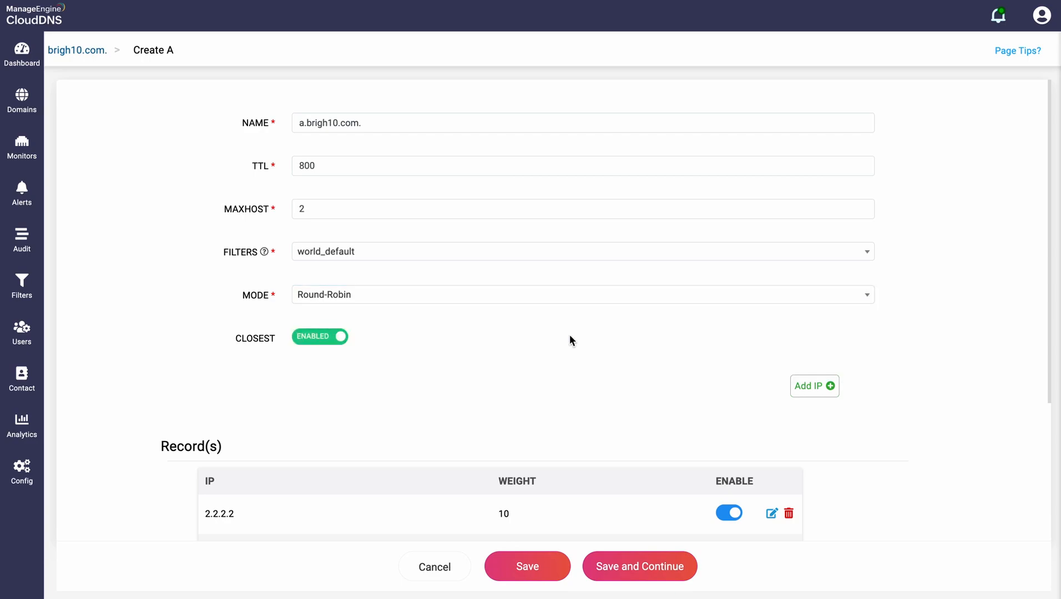
{"action": "scroll", "coordinate": [570, 335], "scroll_direction": "down", "scroll_amount": 4}
{"action": "scroll", "coordinate": [569, 335], "scroll_direction": "up", "scroll_amount": 3}
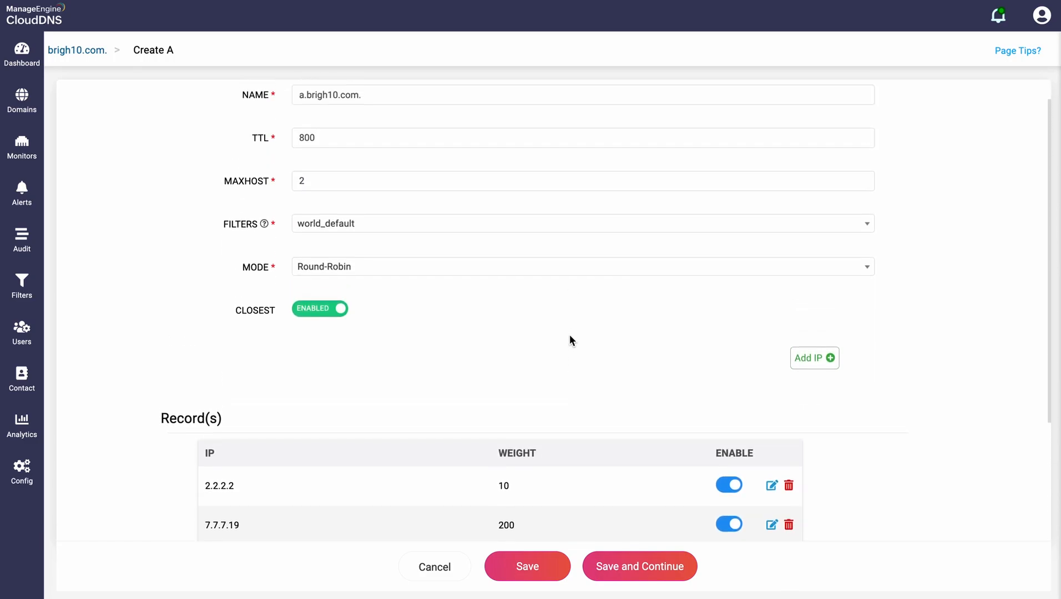
- Review the weights of all the Round-Robin IP records and open the form for adding an IP
{"action": "scroll", "coordinate": [569, 335], "scroll_direction": "down", "scroll_amount": 3}
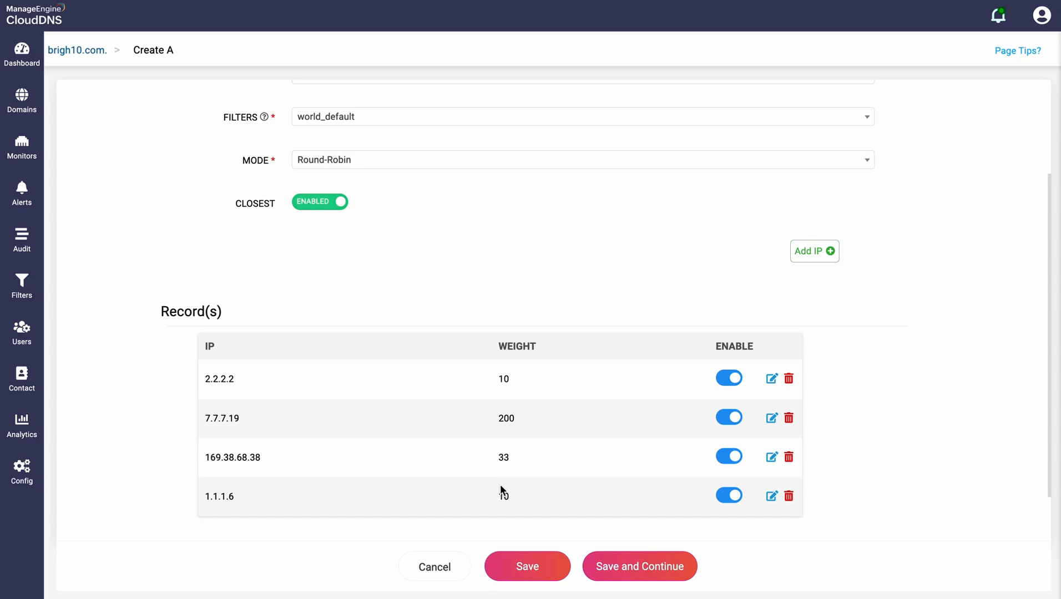
{"action": "scroll", "coordinate": [500, 486], "scroll_direction": "up", "scroll_amount": 1}
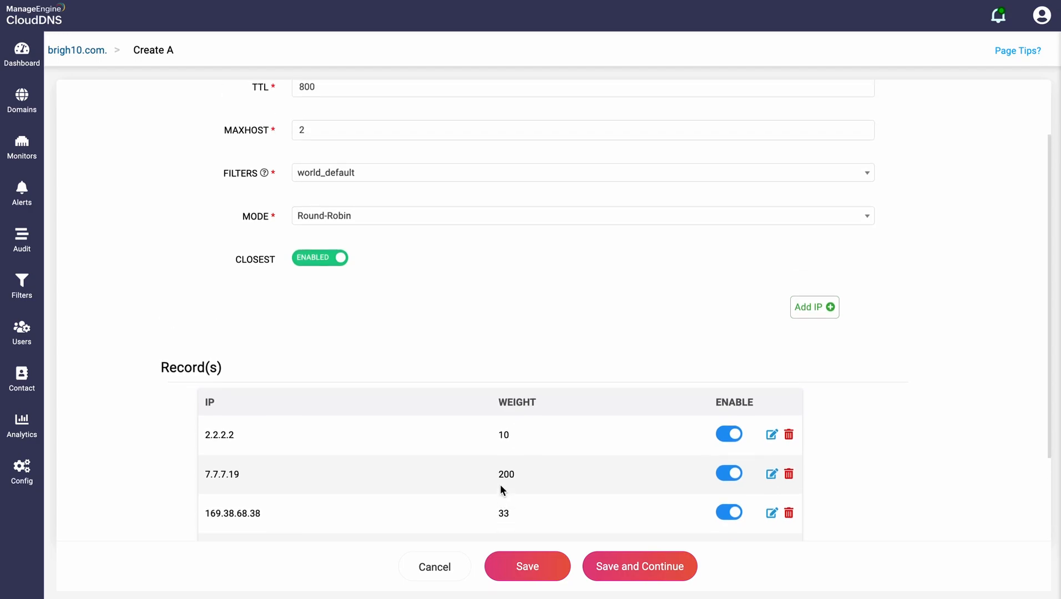
{"action": "left_click", "coordinate": [806, 310]}
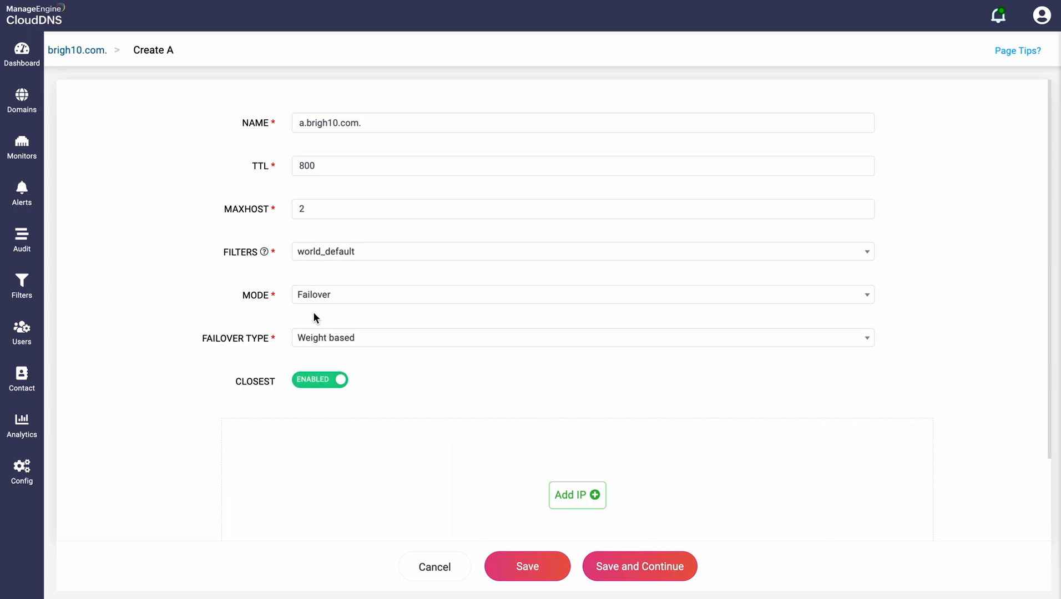
- Check the failover type options of the A record in Failover mode and keep Weight based
{"action": "left_click", "coordinate": [334, 347]}
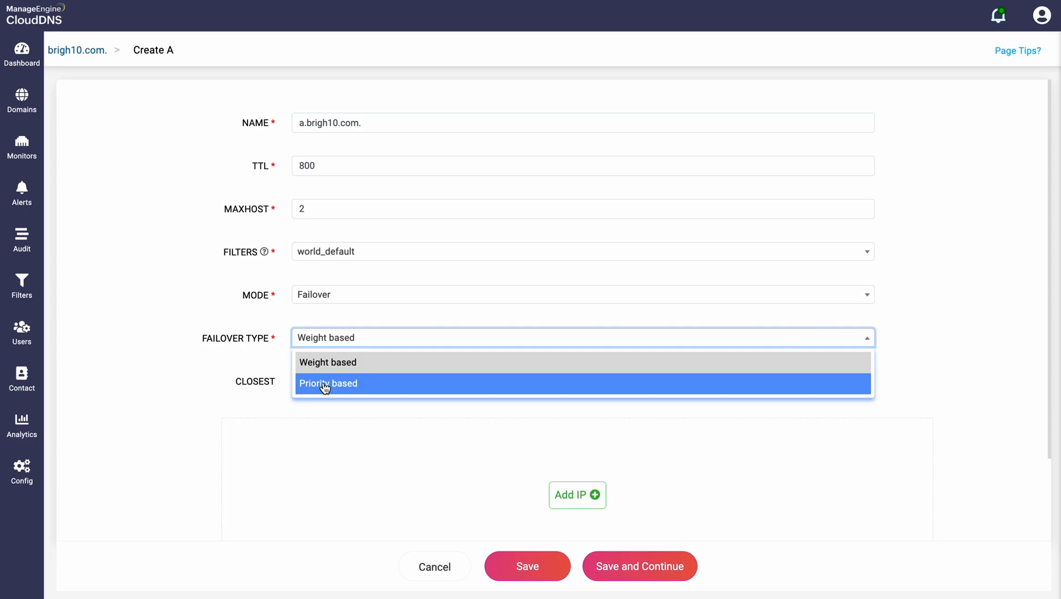
{"action": "left_click", "coordinate": [309, 366]}
{"action": "scroll", "coordinate": [245, 362], "scroll_direction": "down", "scroll_amount": 2}
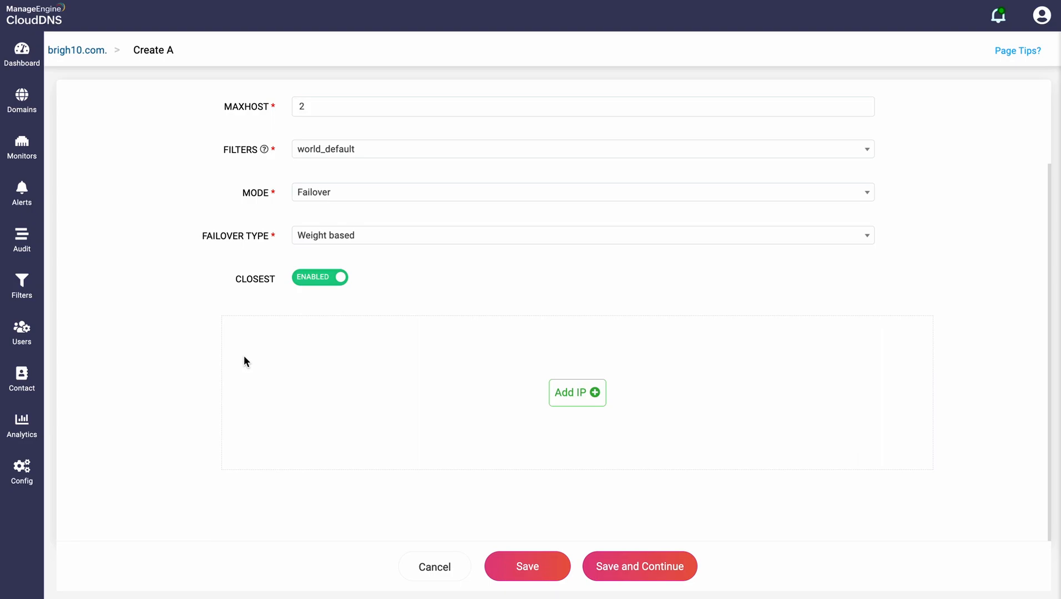
- Examine the priority, active and monitor settings for adding a failover IP, keep Active at Yes, and close the form without adding one
{"action": "left_click", "coordinate": [553, 390]}
{"action": "left_click", "coordinate": [570, 394]}
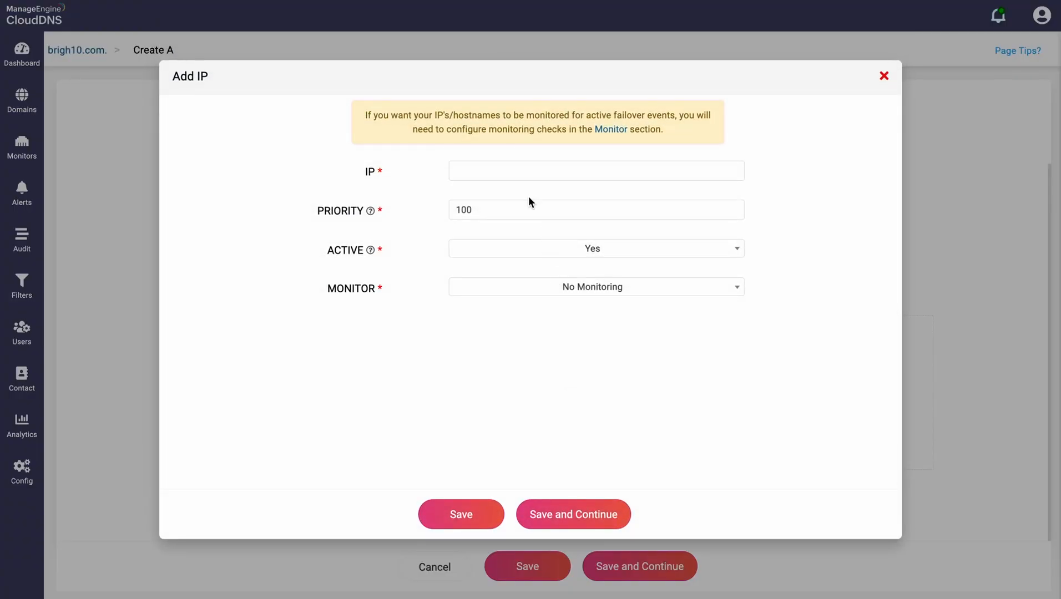
{"action": "left_click", "coordinate": [524, 211]}
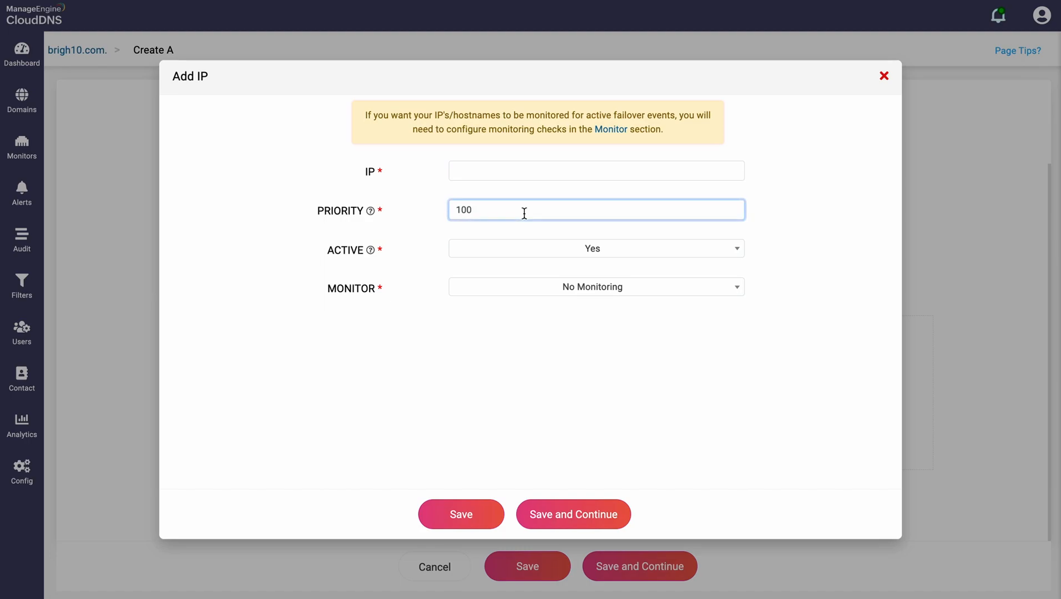
{"action": "left_click", "coordinate": [526, 249]}
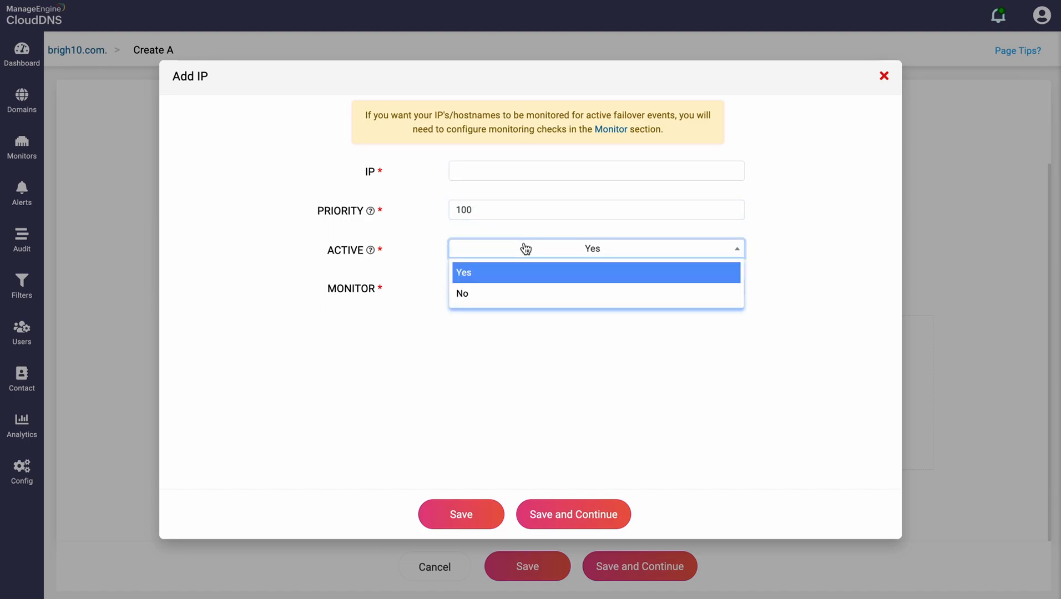
{"action": "left_click", "coordinate": [436, 275]}
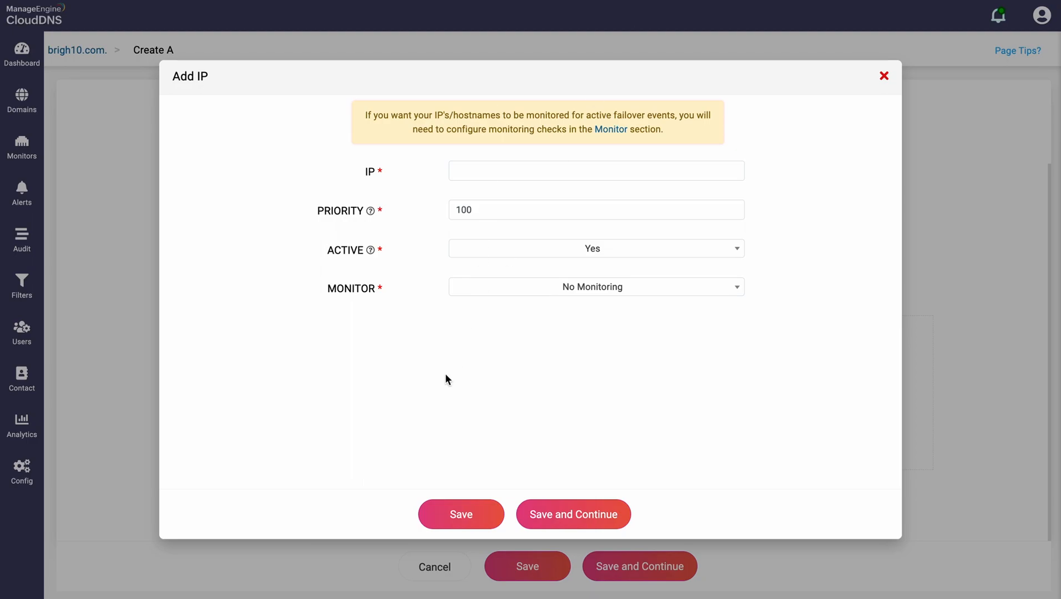
{"action": "left_click", "coordinate": [905, 258]}
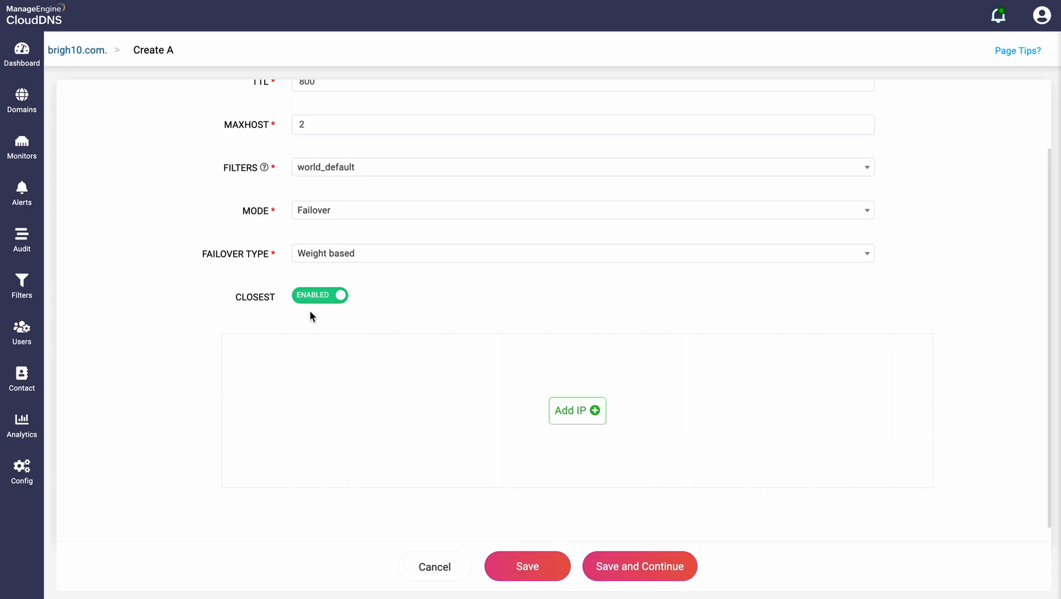
- Review the new A record's settings from name to closest option and save the record in Standard mode
{"action": "scroll", "coordinate": [244, 111], "scroll_direction": "up", "scroll_amount": 2}
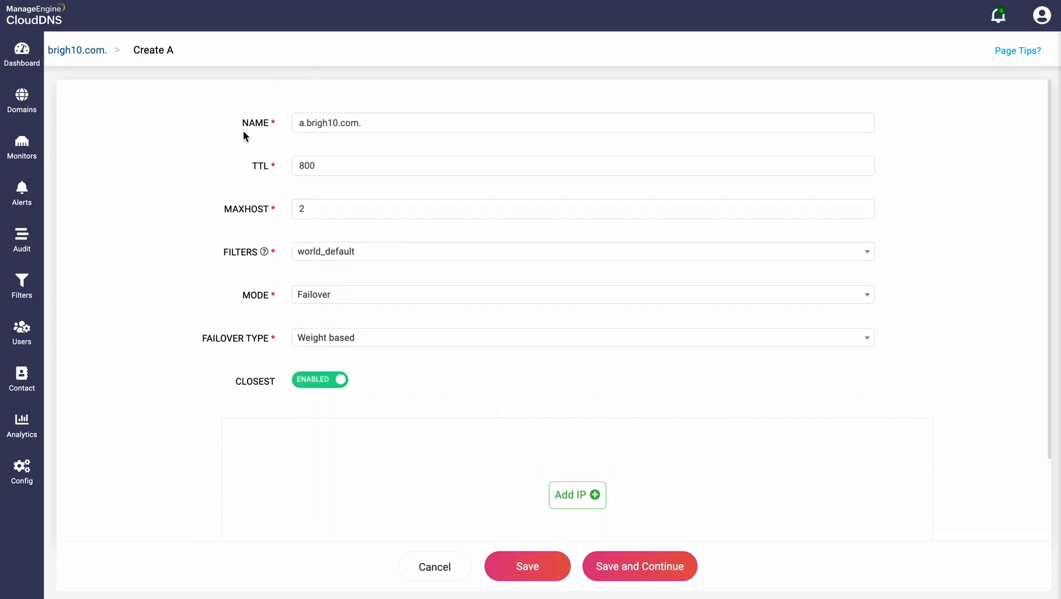
{"action": "scroll", "coordinate": [206, 207], "scroll_direction": "down", "scroll_amount": 2}
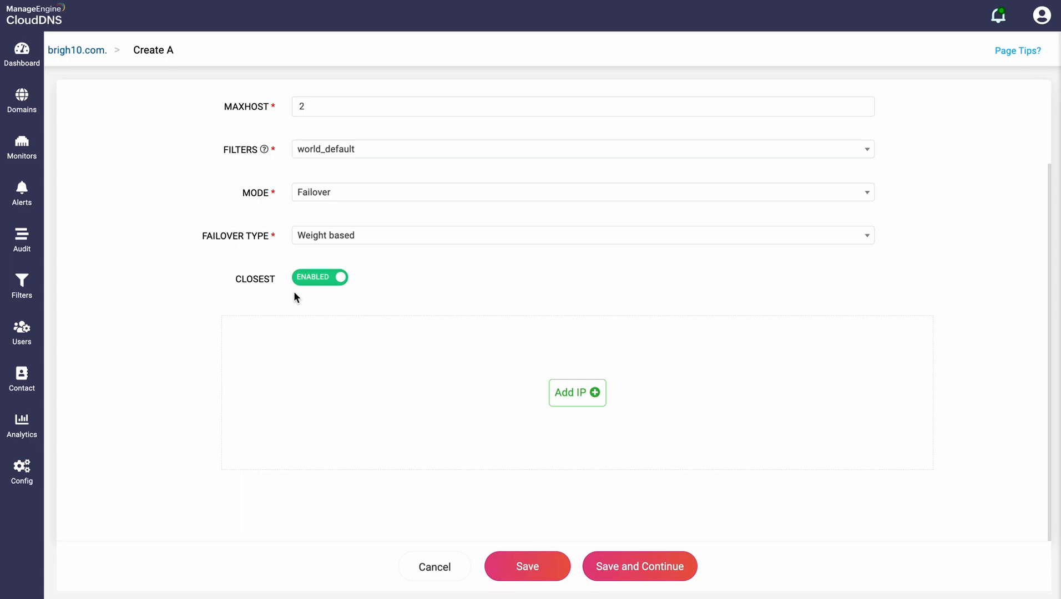
{"action": "scroll", "coordinate": [294, 293], "scroll_direction": "up", "scroll_amount": 2}
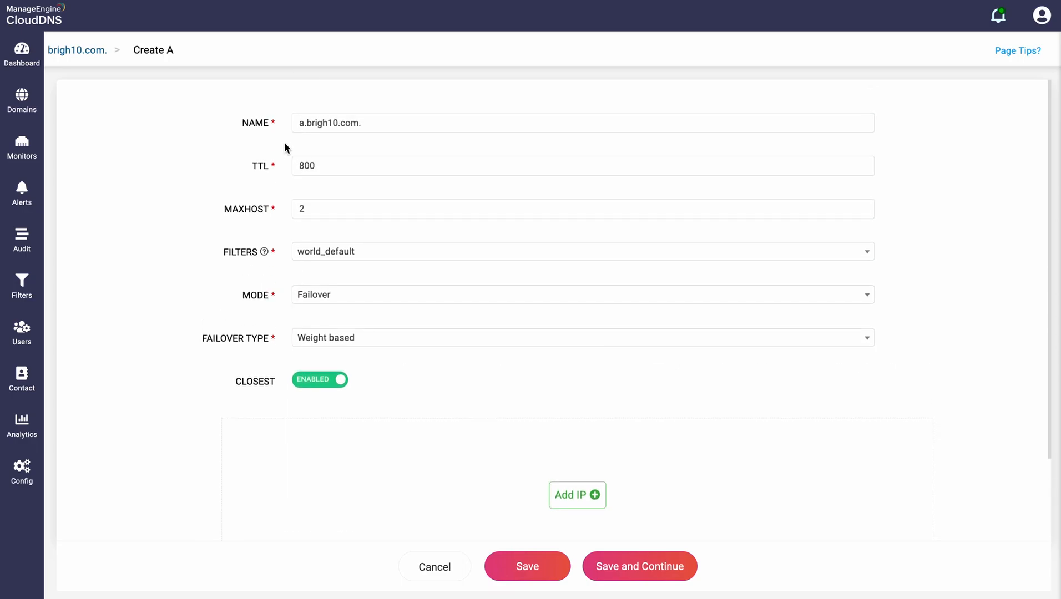
{"action": "scroll", "coordinate": [242, 256], "scroll_direction": "down", "scroll_amount": 2}
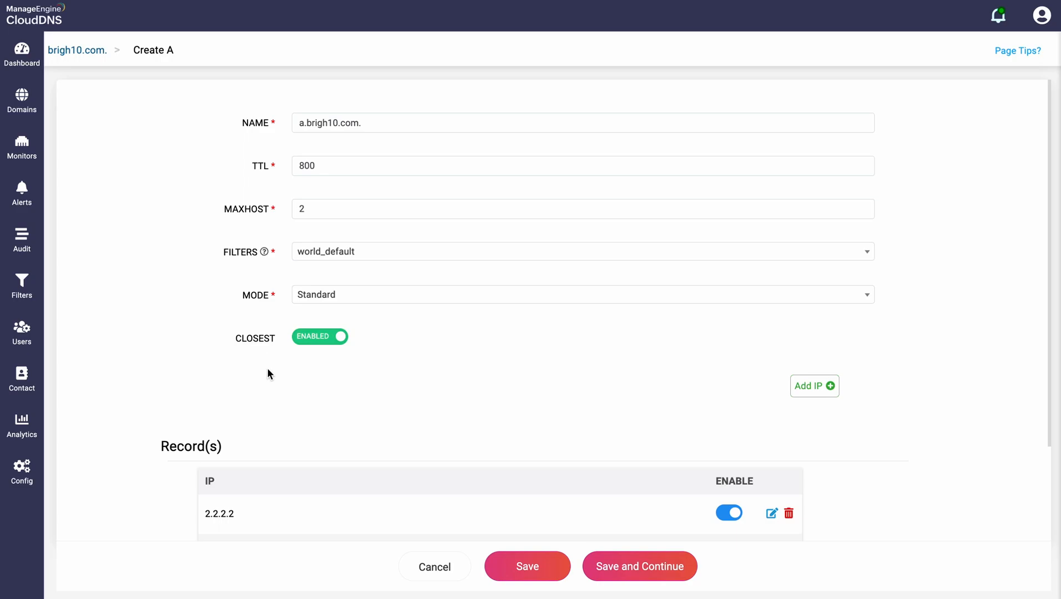
{"action": "left_click", "coordinate": [509, 570]}
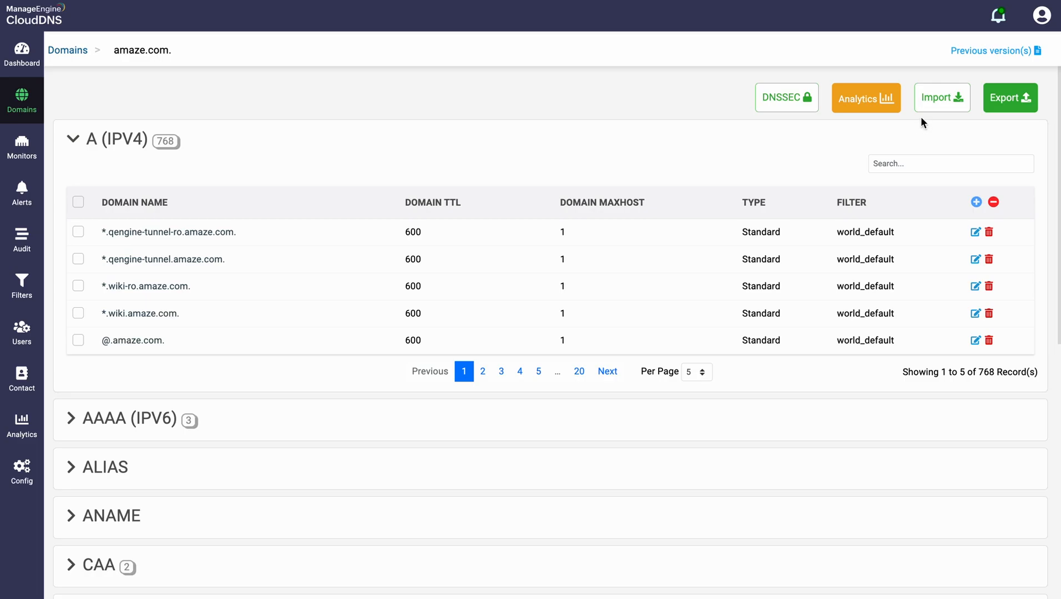
- Examine the JSON and BIND import forms for amaze.com. and close each one without importing anything
{"action": "left_click", "coordinate": [937, 101]}
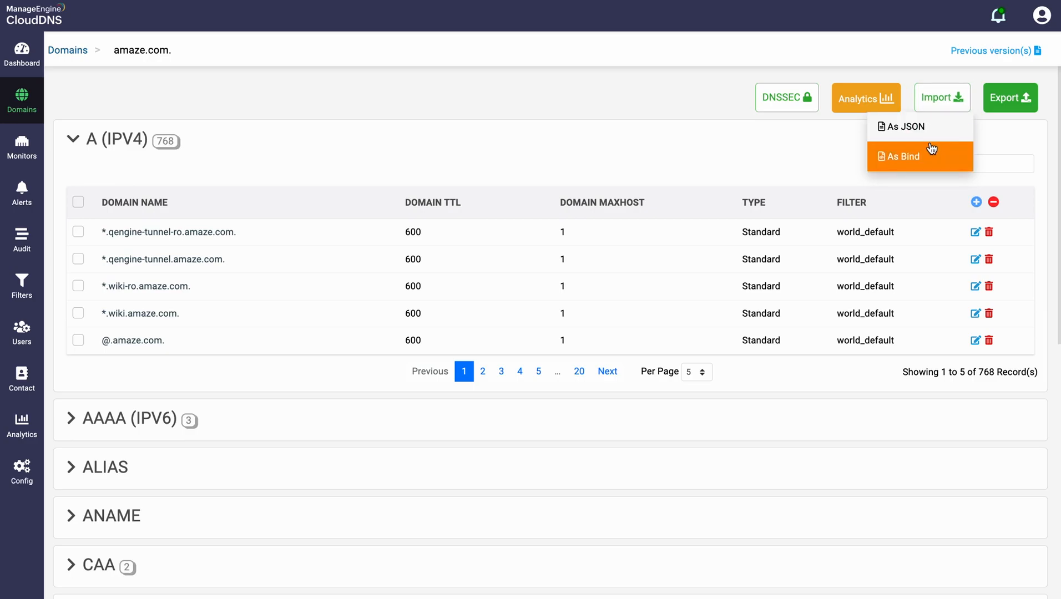
{"action": "left_click", "coordinate": [928, 134]}
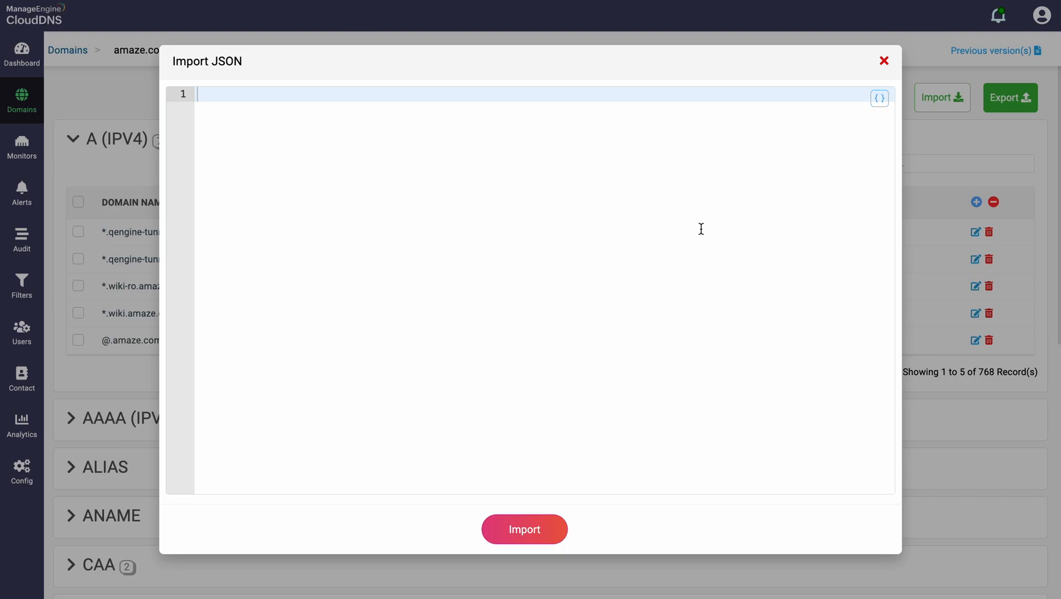
{"action": "left_click", "coordinate": [884, 61]}
{"action": "left_click", "coordinate": [938, 99]}
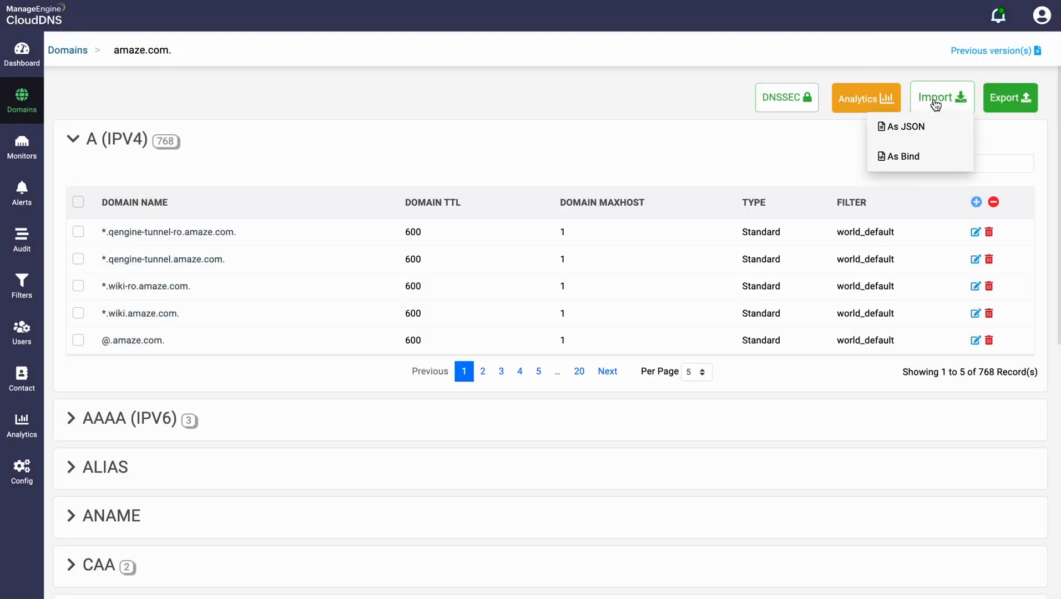
{"action": "left_click", "coordinate": [912, 156]}
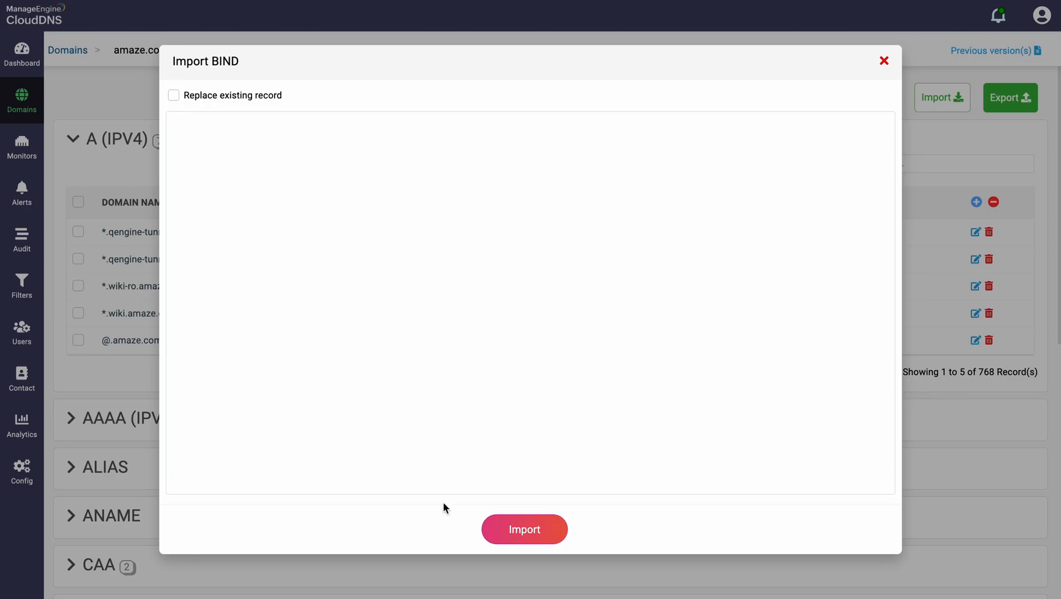
{"action": "left_click", "coordinate": [885, 61]}
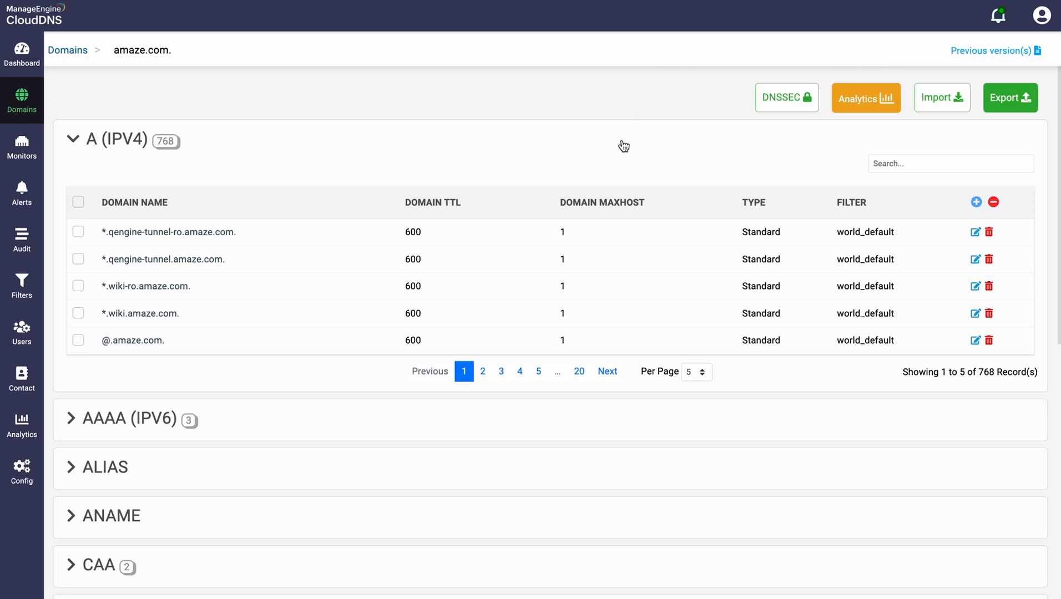
- Export the amaze.com. domain's records in BIND format
{"action": "left_click", "coordinate": [1013, 110]}
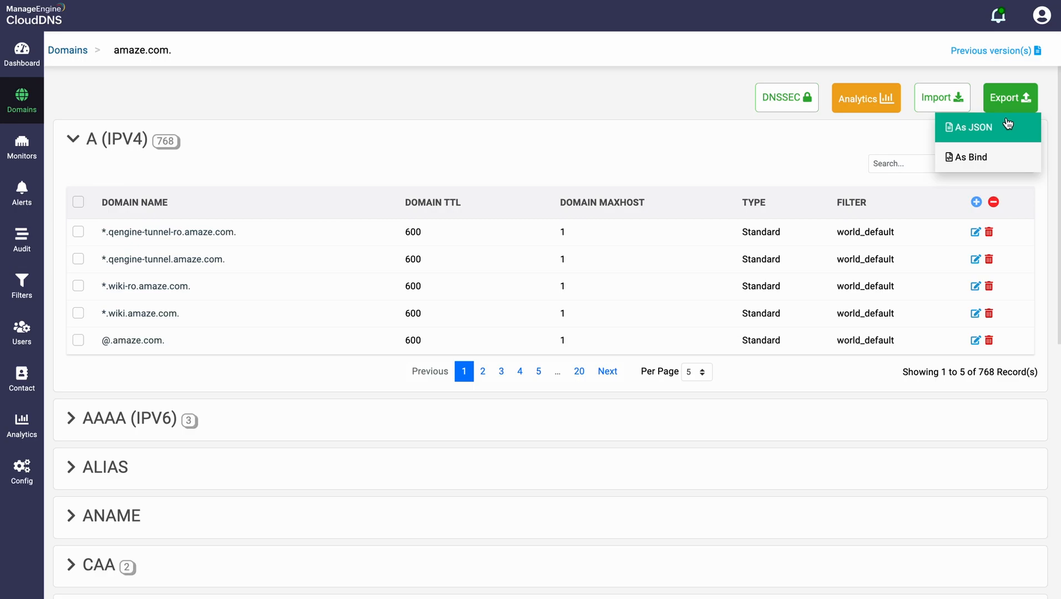
{"action": "left_click", "coordinate": [987, 154]}
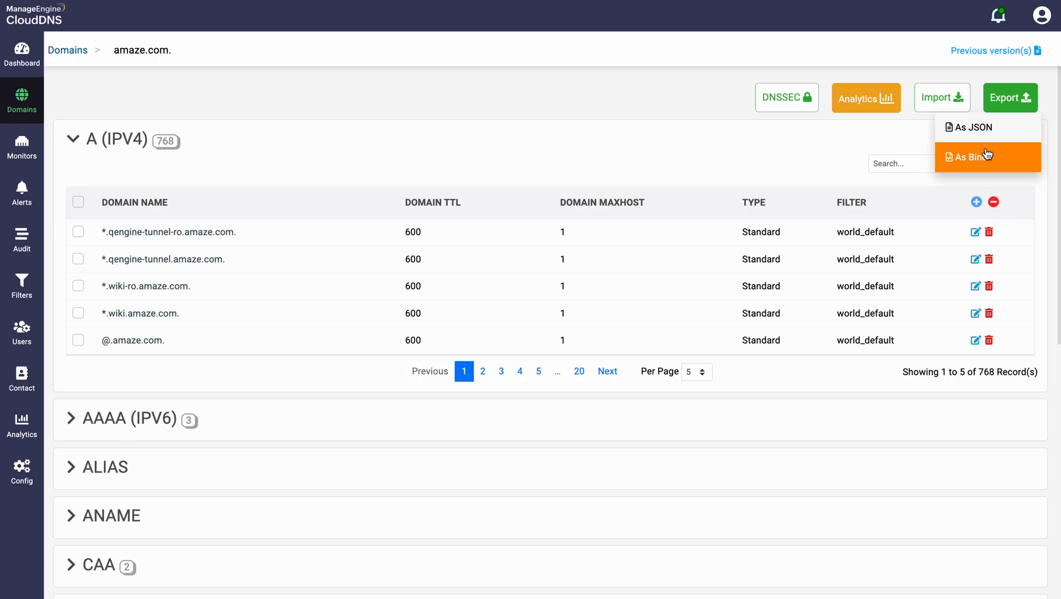
{"action": "left_click", "coordinate": [987, 154]}
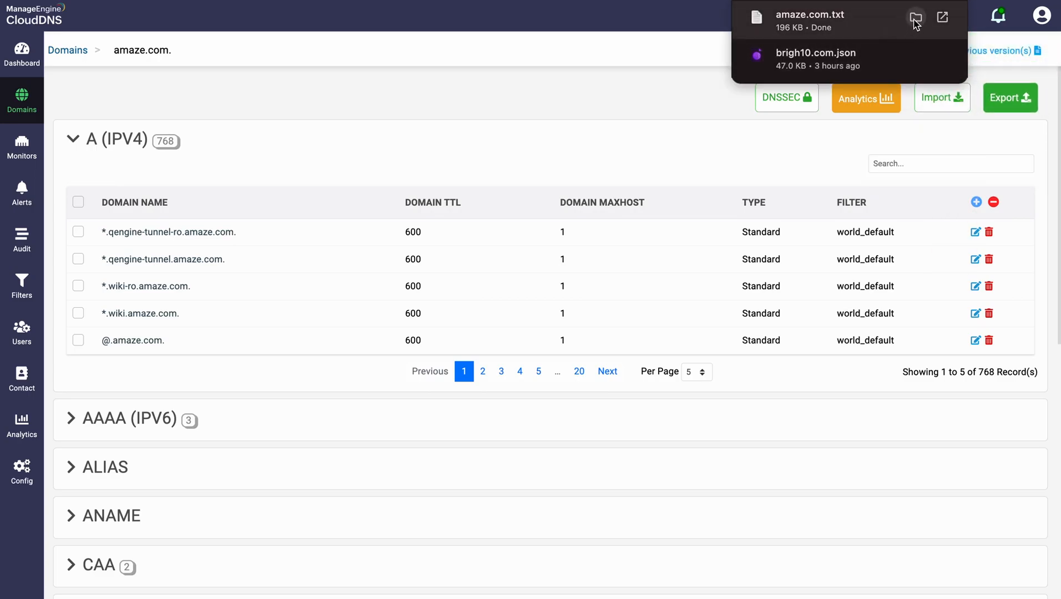
- Locate the downloaded amaze.com.txt file, open it to view the exported records, and switch back to Chrome
{"action": "left_click", "coordinate": [916, 19]}
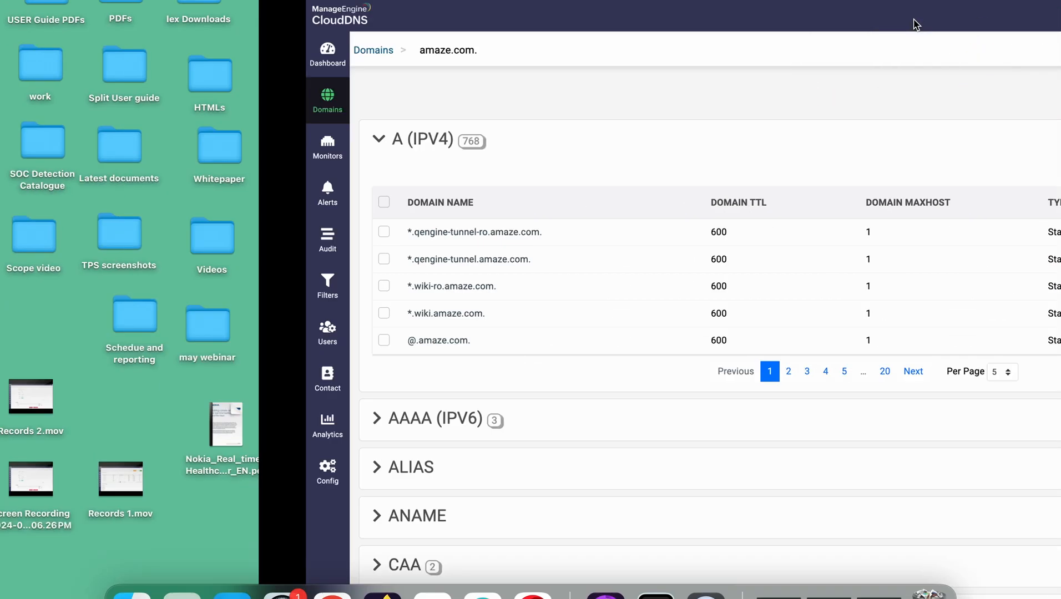
{"action": "double_click", "coordinate": [392, 237]}
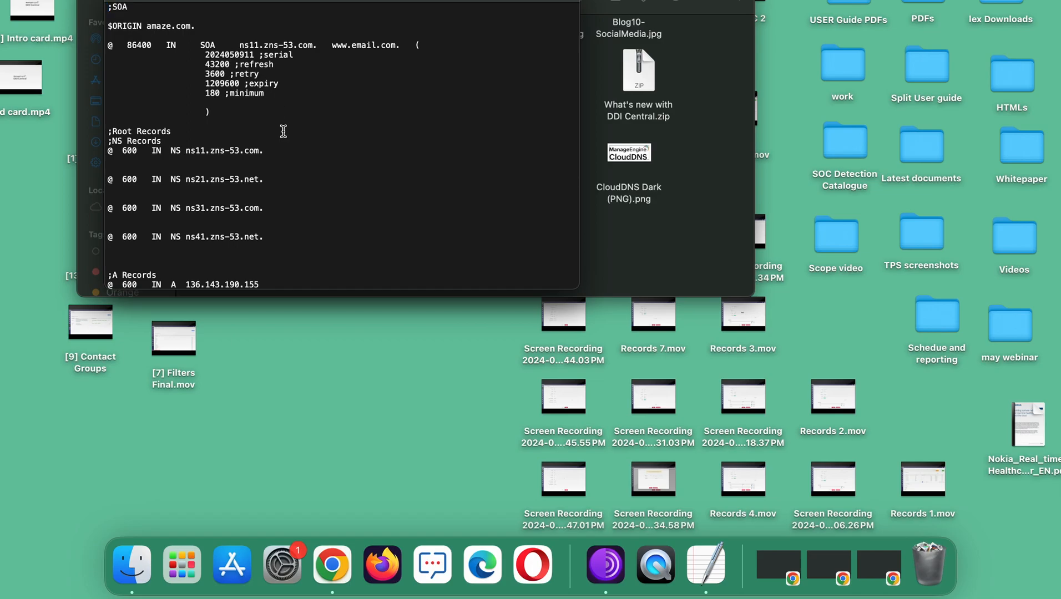
{"action": "left_click", "coordinate": [335, 559]}
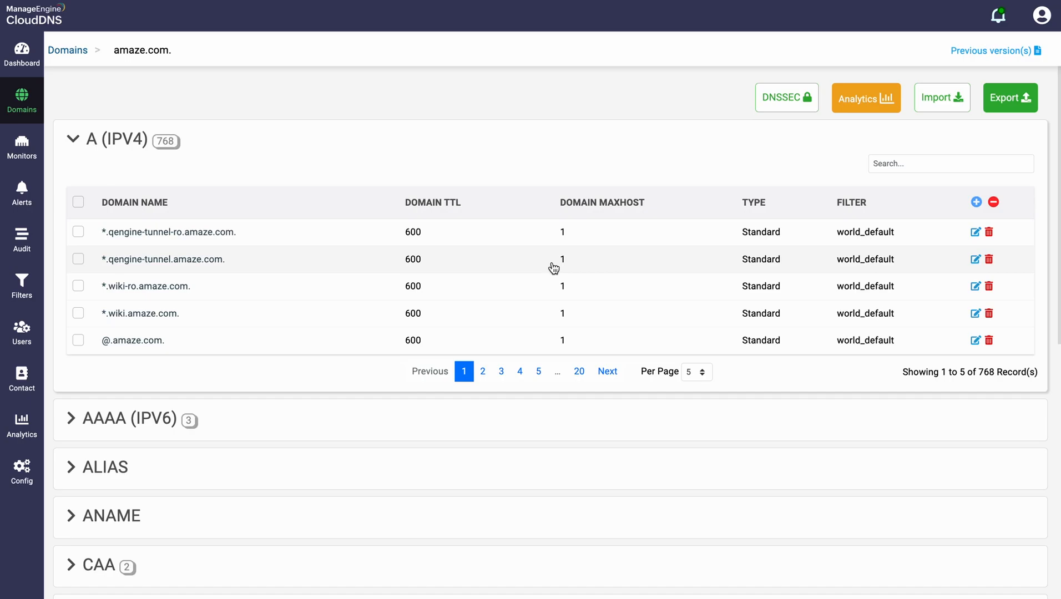
{"action": "left_click", "coordinate": [78, 231]}
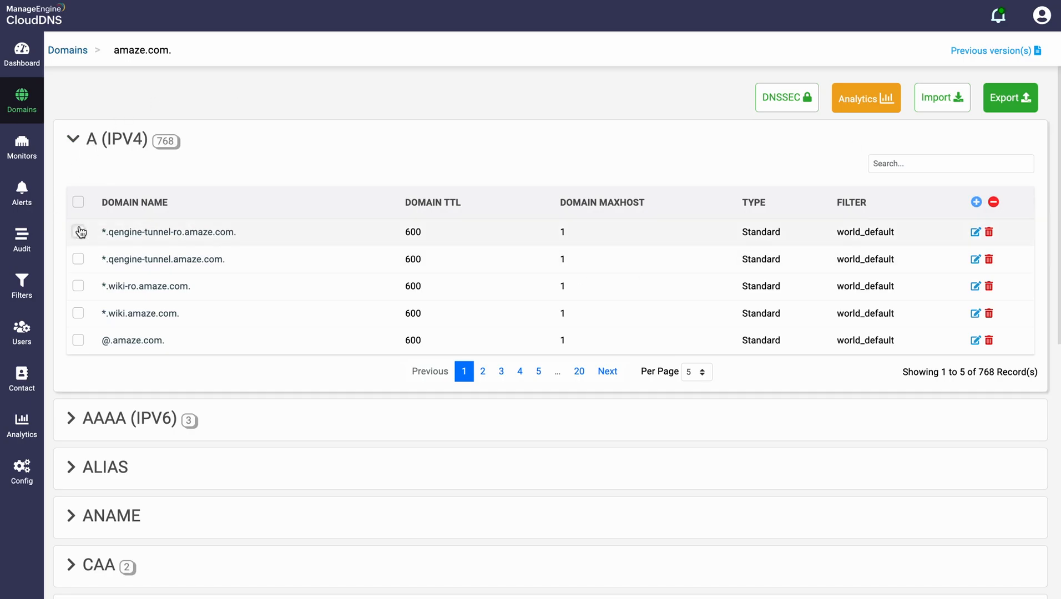
{"action": "left_click", "coordinate": [78, 258]}
{"action": "left_click", "coordinate": [78, 285]}
{"action": "left_click", "coordinate": [78, 259]}
{"action": "left_click", "coordinate": [79, 286]}
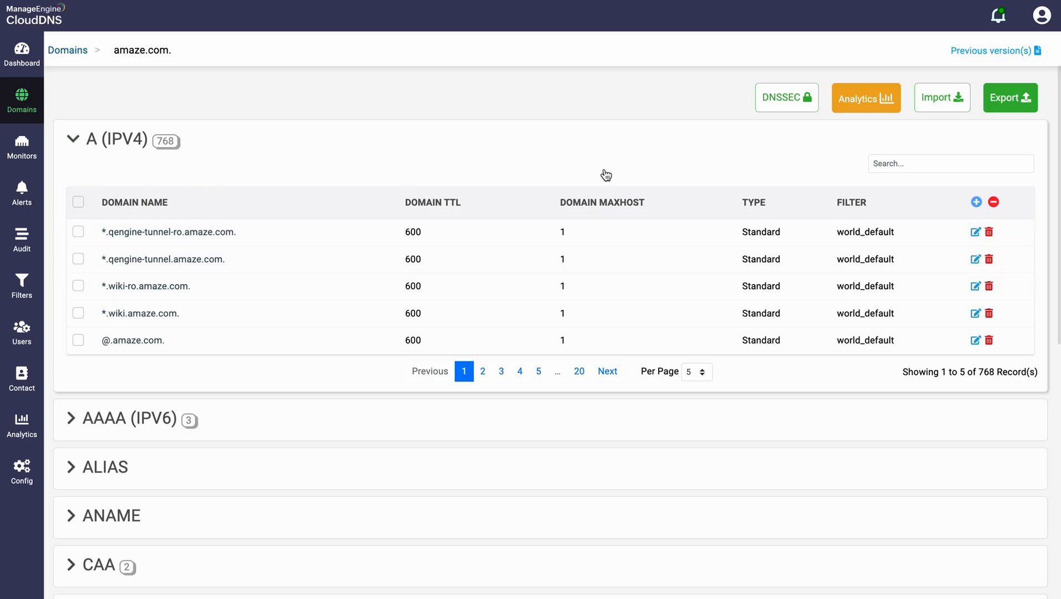
- Open the *.qengine-tunnel-ro.amaze.com. A record for editing, review its settings, and leave without saving
{"action": "left_click", "coordinate": [976, 232]}
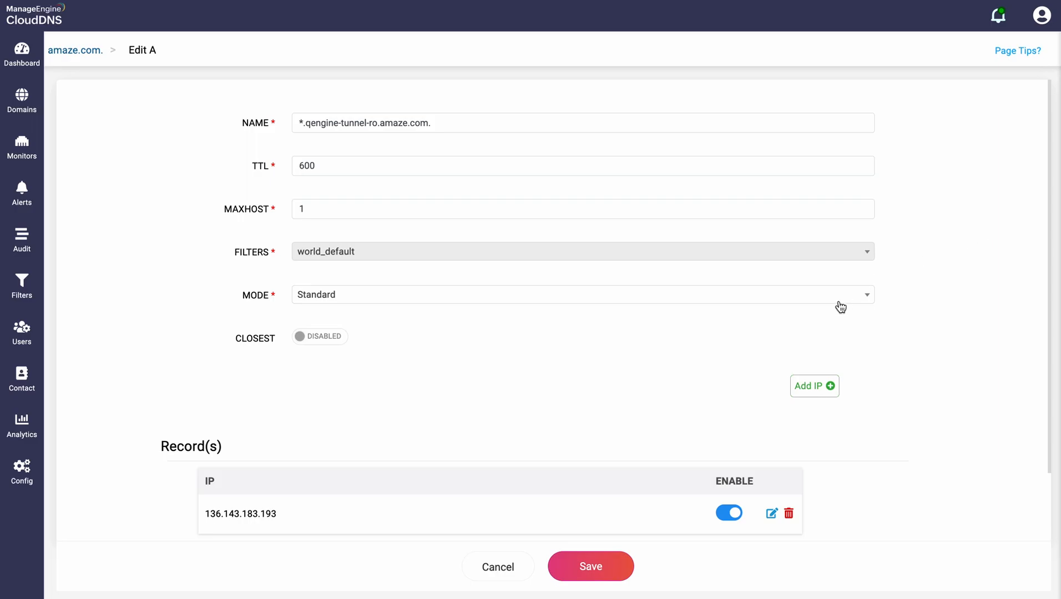
{"action": "scroll", "coordinate": [549, 440], "scroll_direction": "down", "scroll_amount": 2}
{"action": "left_click", "coordinate": [504, 563]}
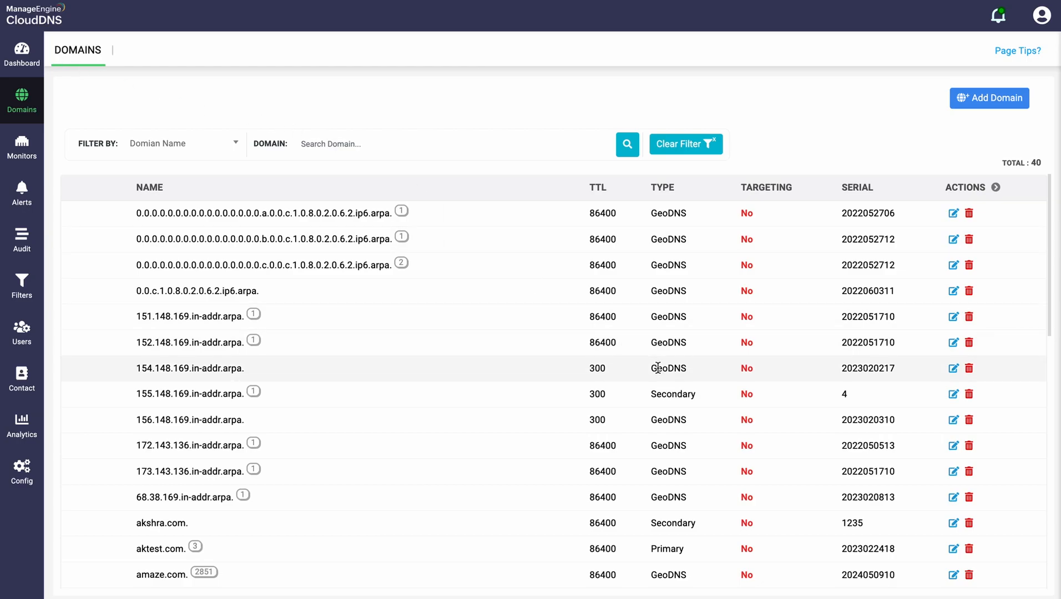
- Open the amaze.com. domain from the domain list and sign it with DNSSEC, confirming the signing
{"action": "mouse_move", "coordinate": [658, 369]}
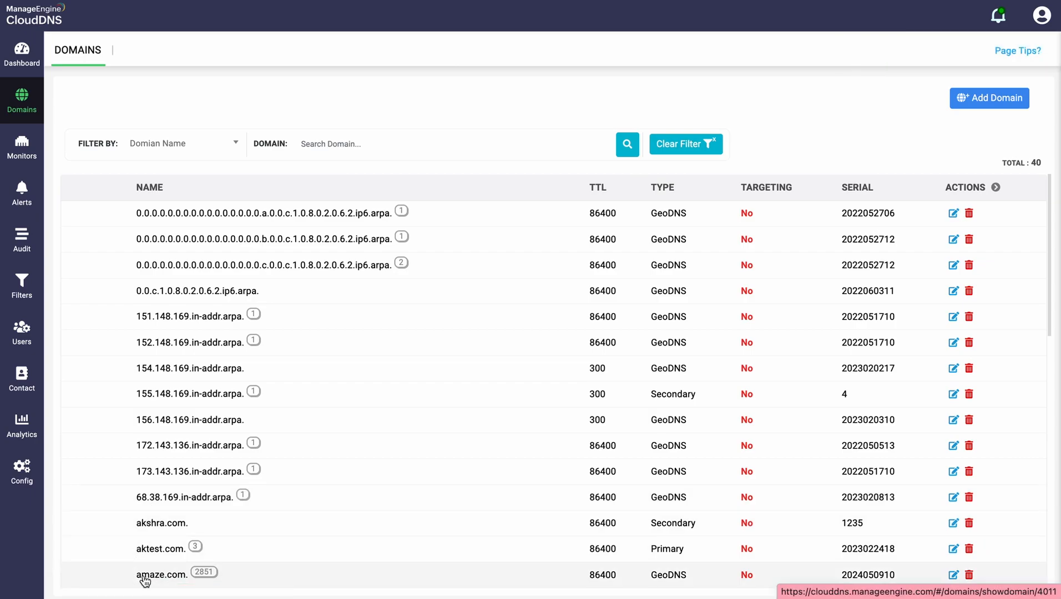
{"action": "left_click", "coordinate": [143, 576]}
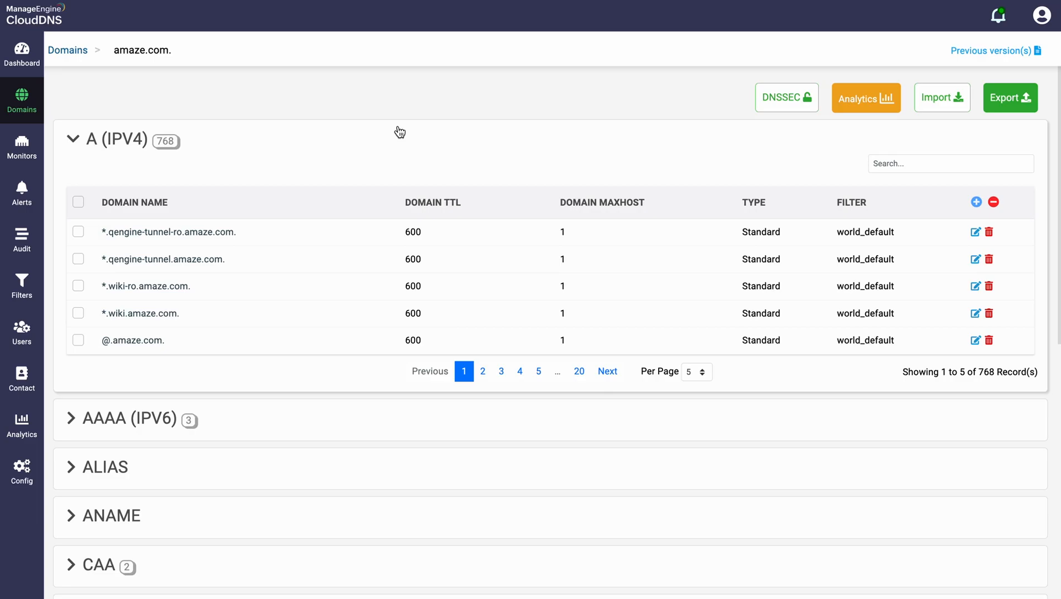
{"action": "left_click", "coordinate": [789, 103]}
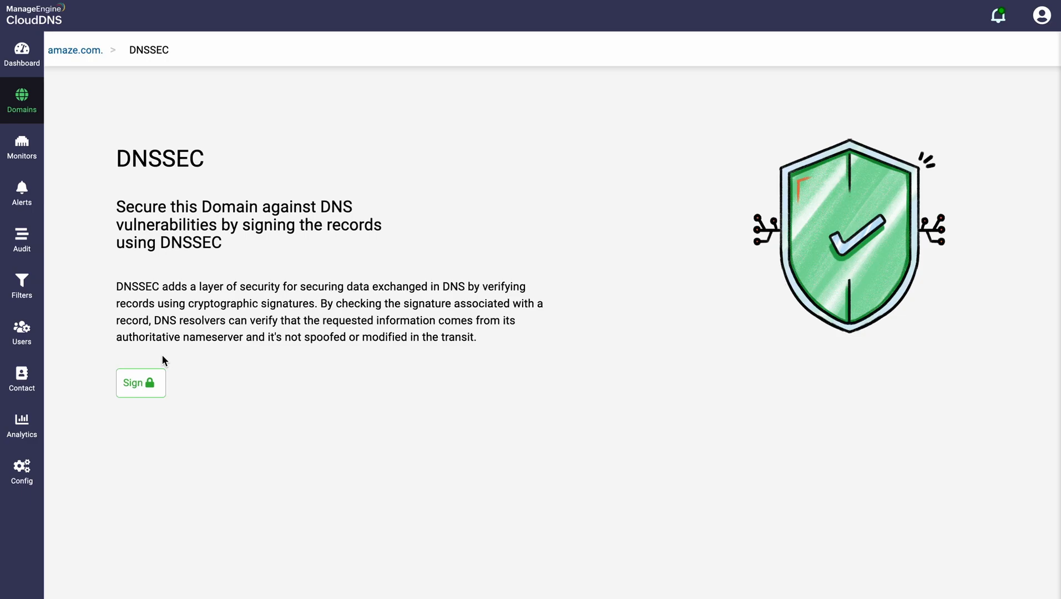
{"action": "left_click", "coordinate": [136, 382]}
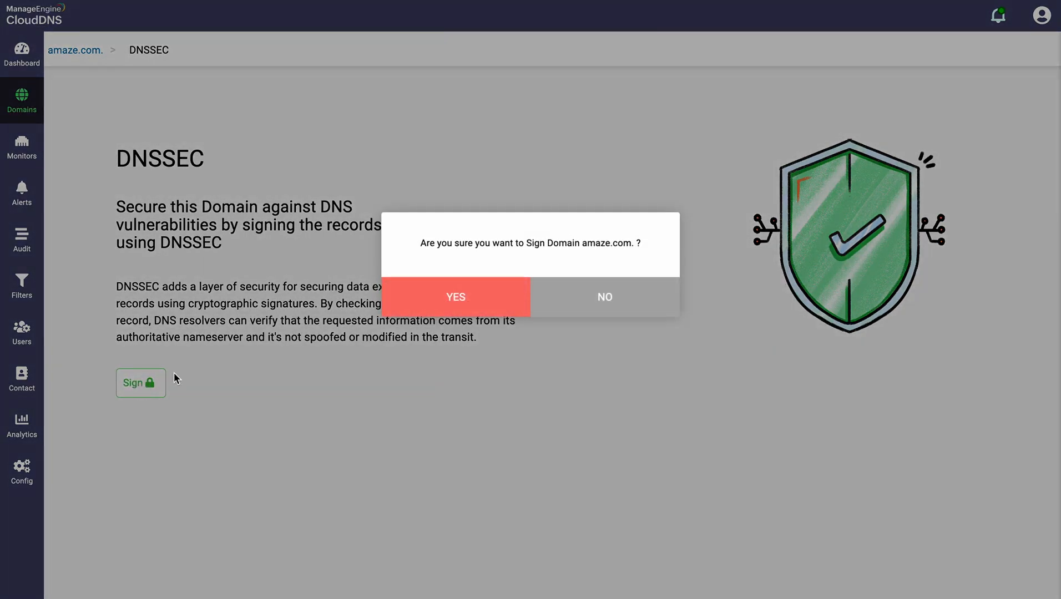
{"action": "left_click", "coordinate": [437, 309]}
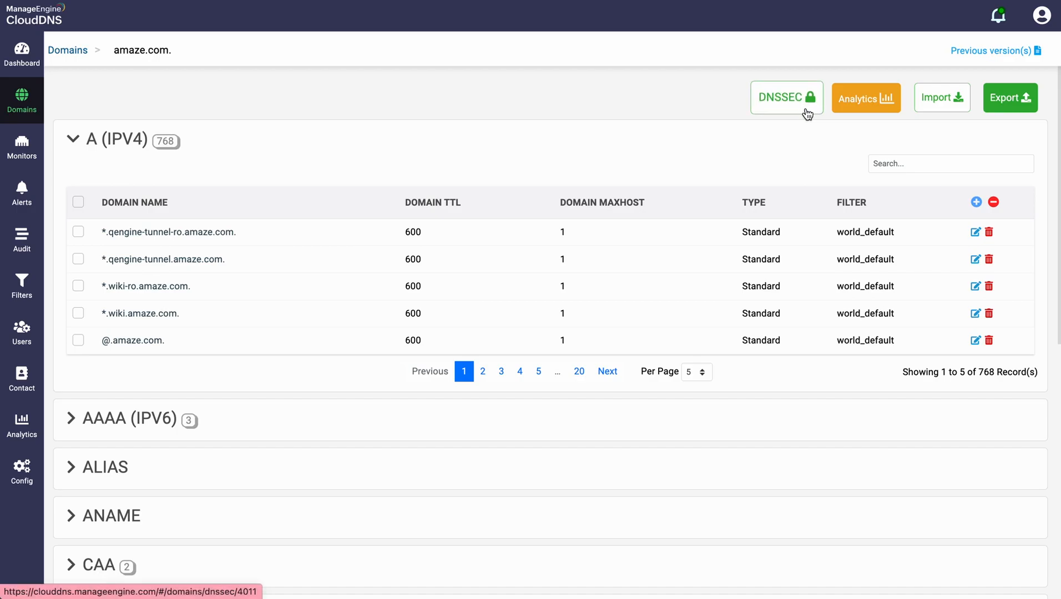
- Open the brigh10.com. domain from the domain list and view its previous versions, including the list of available versions
{"action": "left_click", "coordinate": [60, 51]}
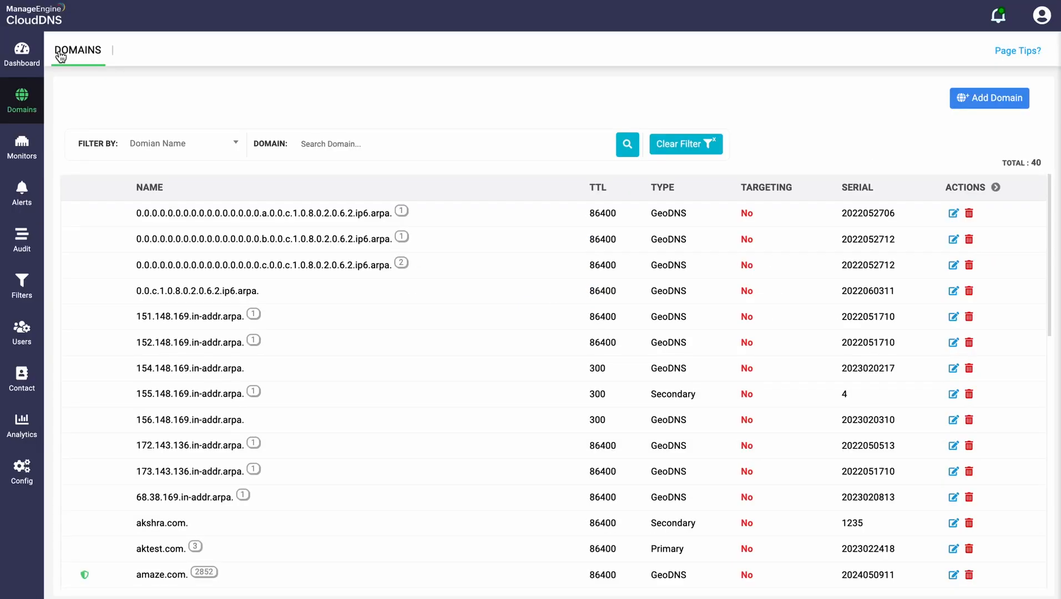
{"action": "scroll", "coordinate": [184, 272], "scroll_direction": "down", "scroll_amount": 2}
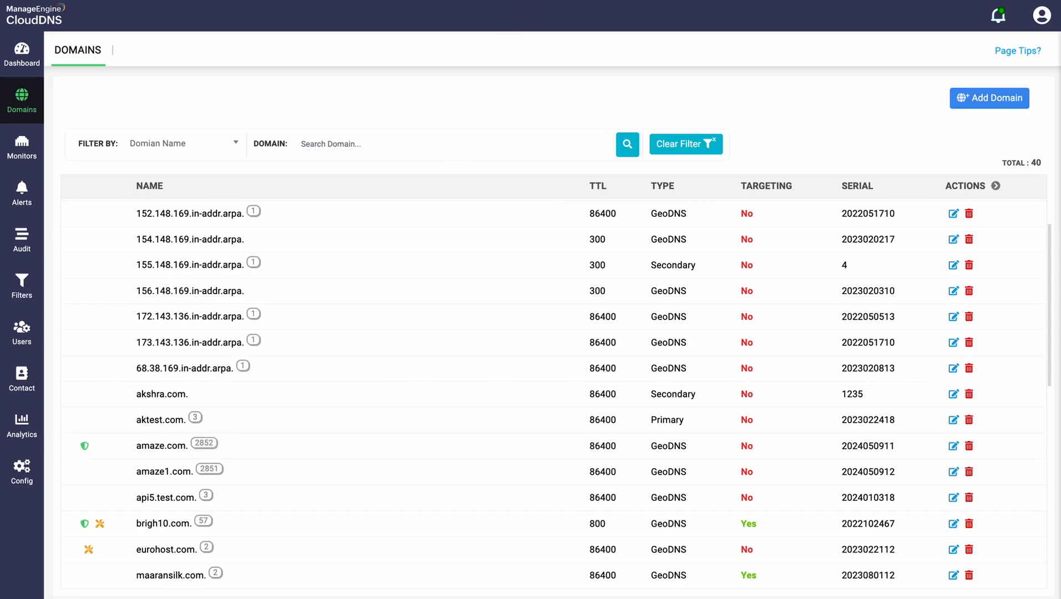
{"action": "left_click", "coordinate": [164, 524]}
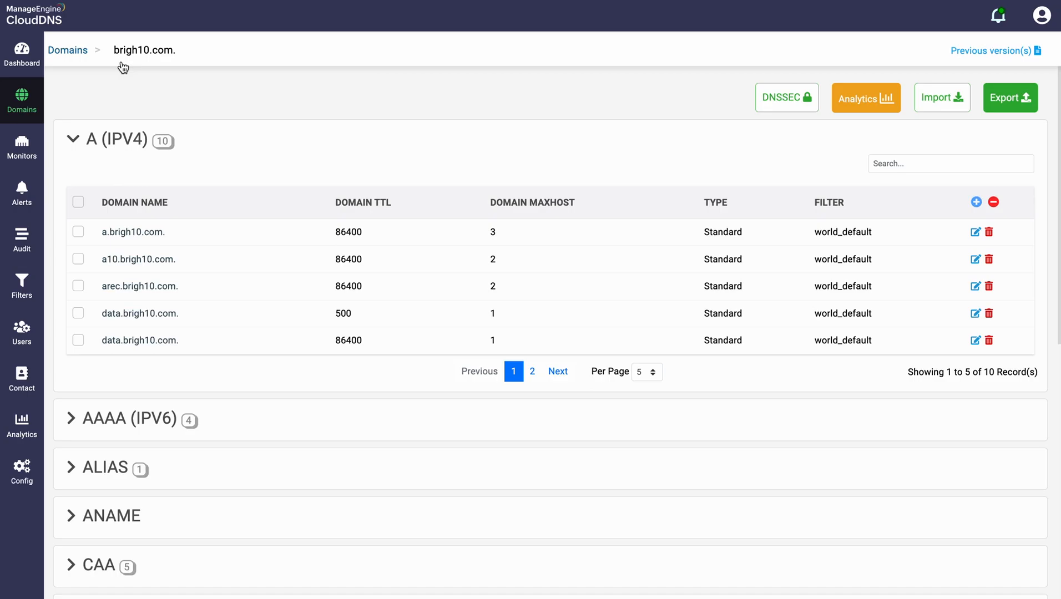
{"action": "left_click", "coordinate": [963, 53]}
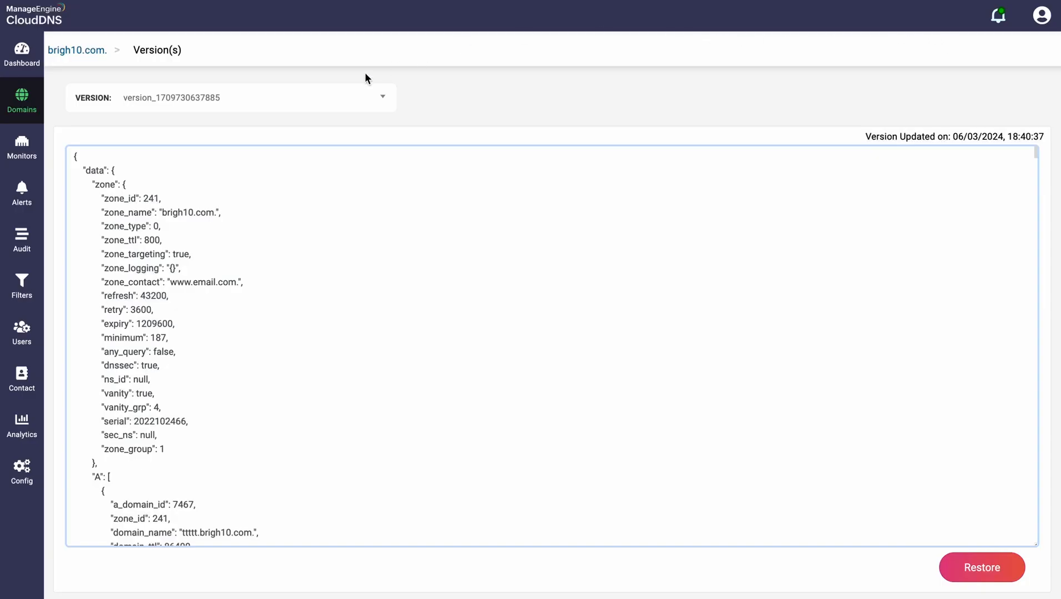
{"action": "left_click", "coordinate": [358, 99]}
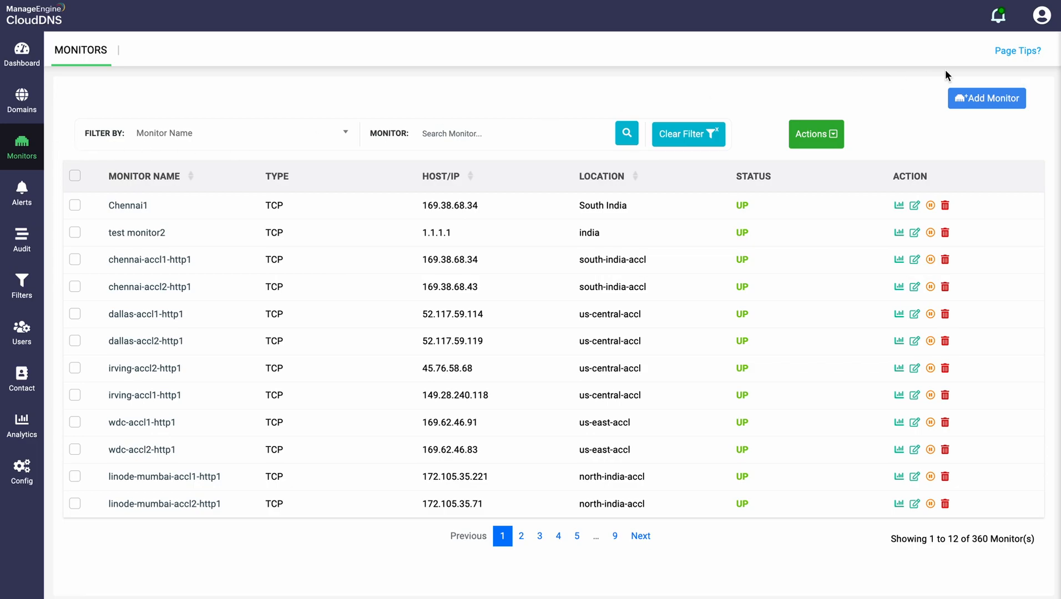
- Open a new TCP monitor form and review its location, check interval and vendor options
{"action": "left_click", "coordinate": [966, 103]}
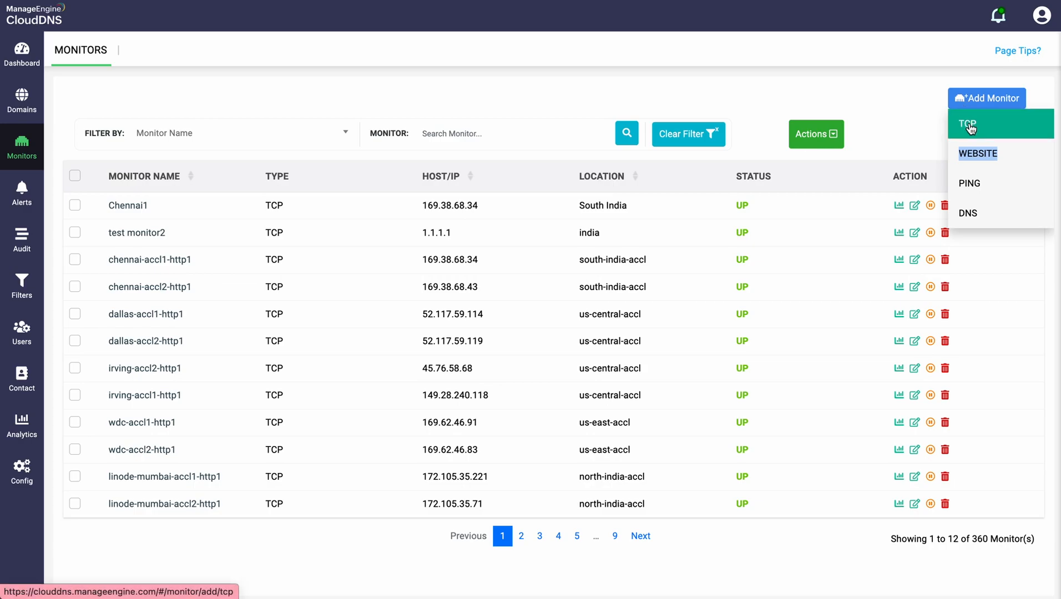
{"action": "left_click", "coordinate": [970, 129]}
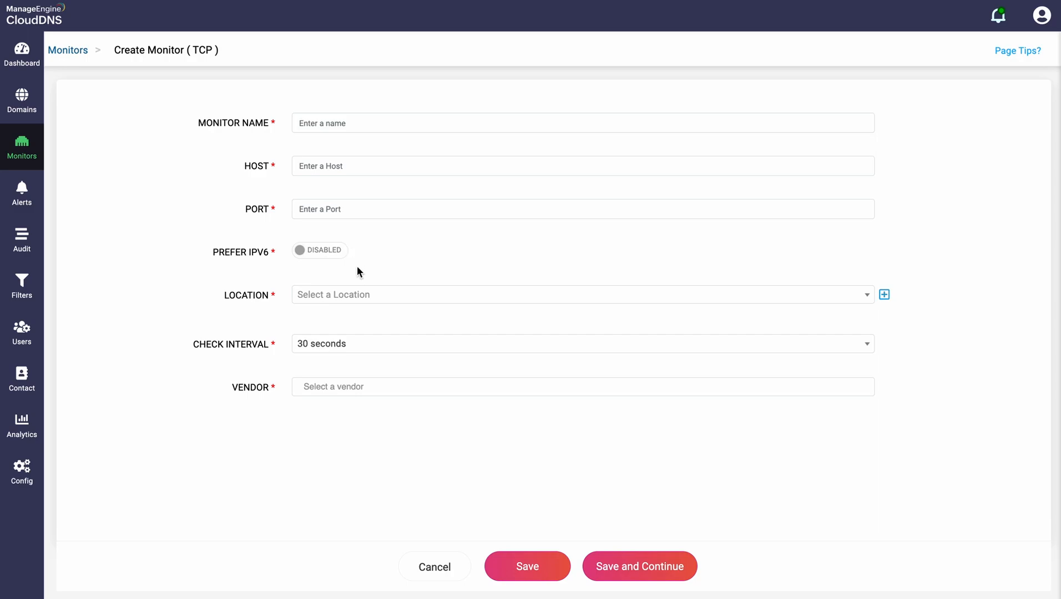
{"action": "left_click", "coordinate": [351, 295]}
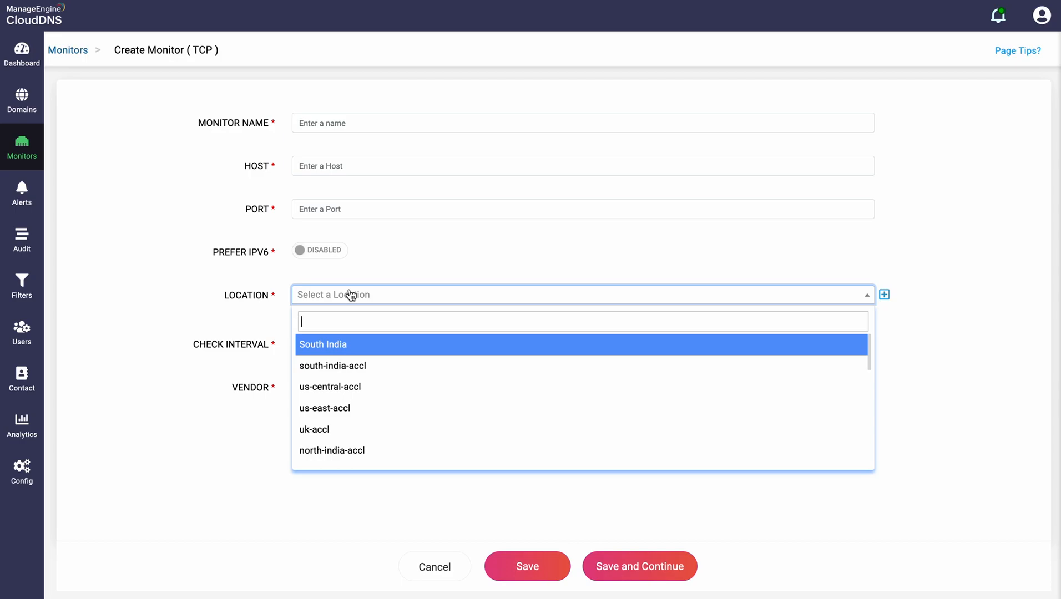
{"action": "left_click", "coordinate": [245, 345]}
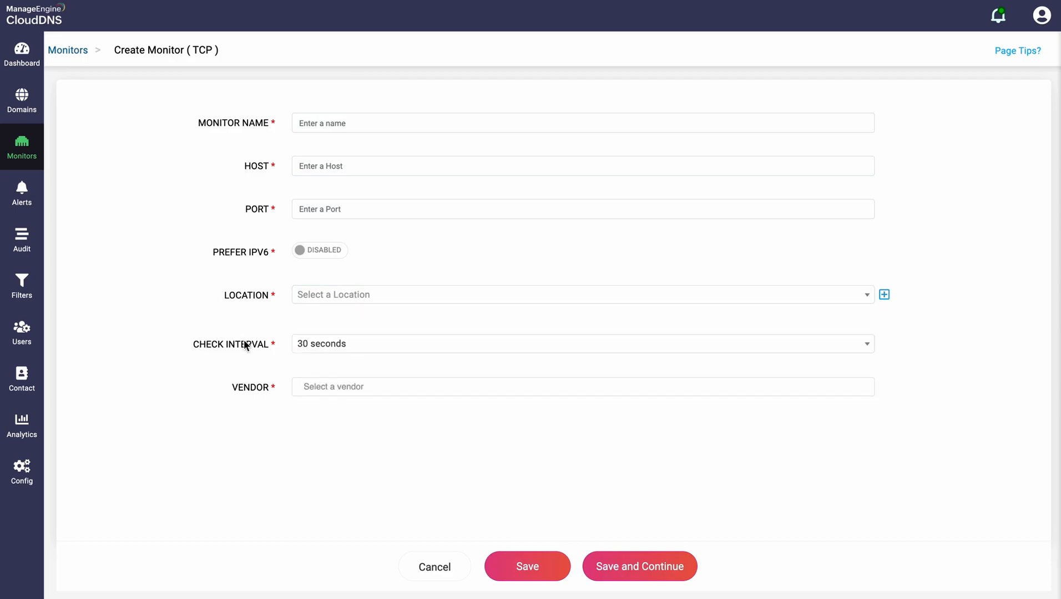
{"action": "left_click", "coordinate": [332, 347]}
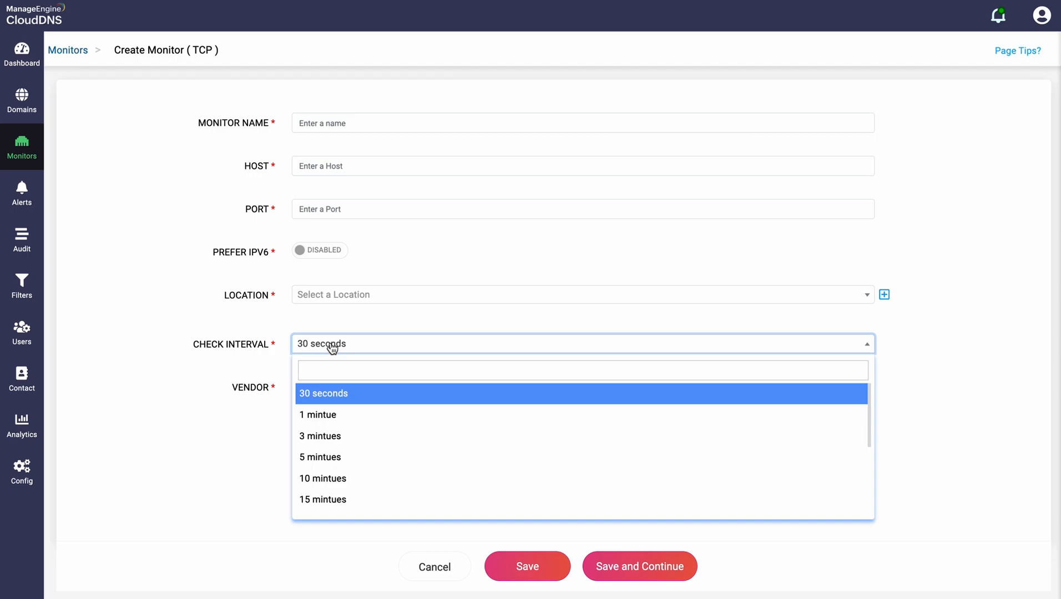
{"action": "left_click", "coordinate": [232, 412]}
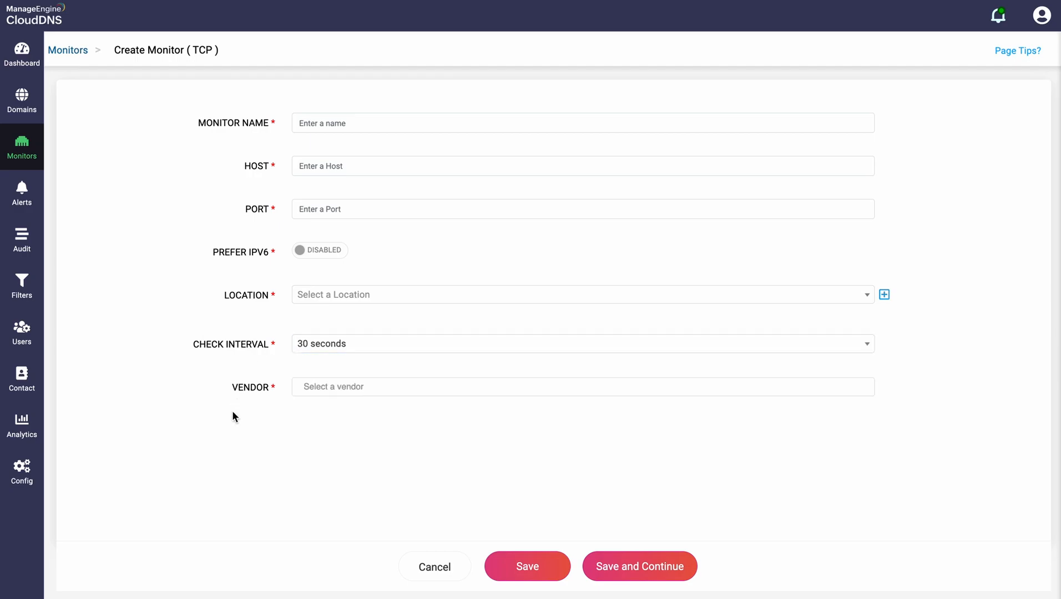
{"action": "left_click", "coordinate": [317, 393]}
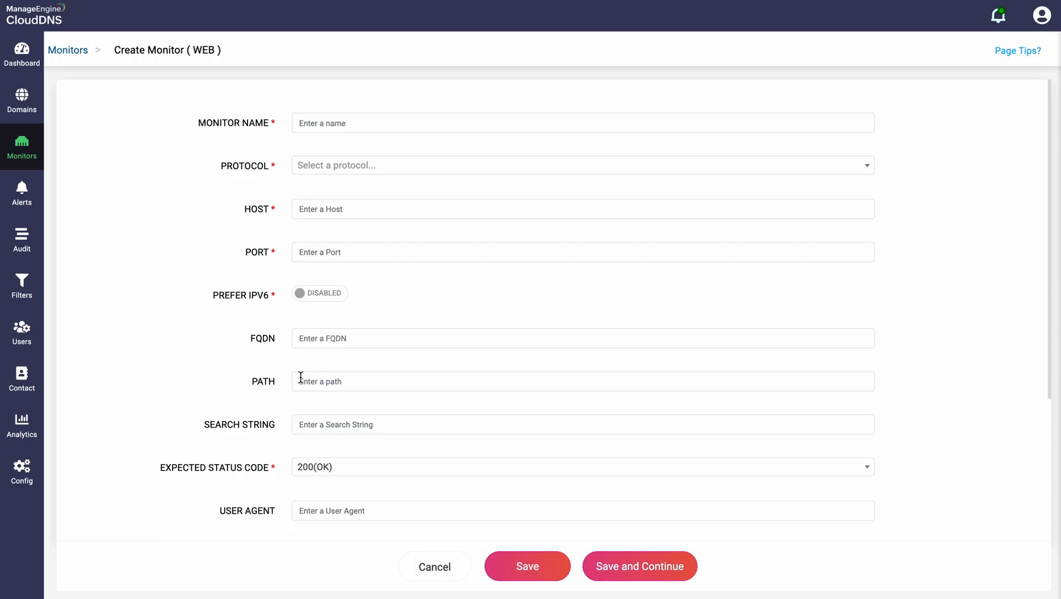
- Review the new website monitor form's expected status code options, remaining fields and vendor choices
{"action": "left_click", "coordinate": [332, 472]}
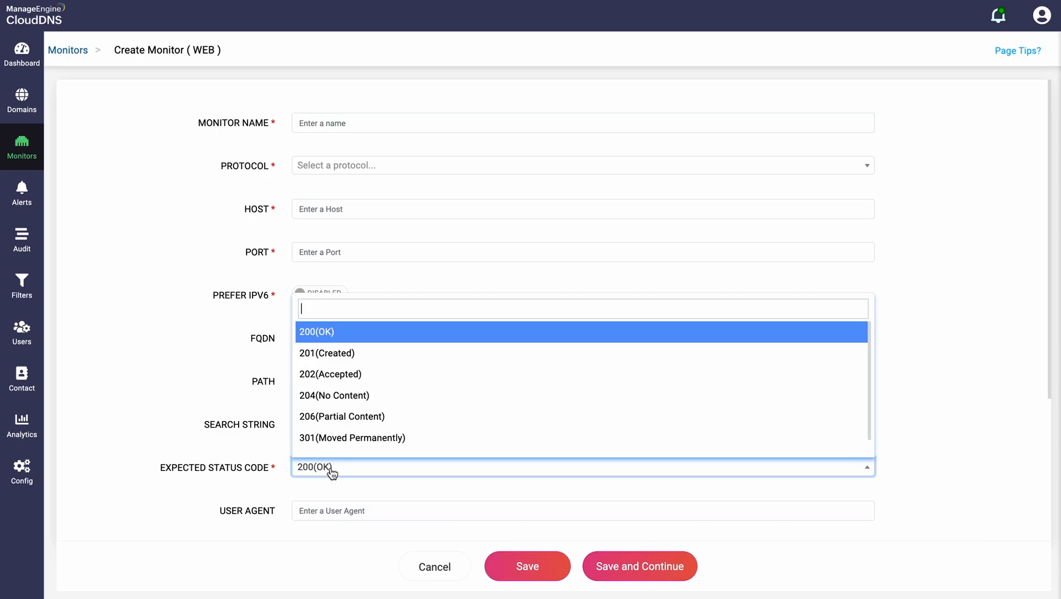
{"action": "left_click", "coordinate": [171, 433]}
{"action": "scroll", "coordinate": [224, 475], "scroll_direction": "down", "scroll_amount": 1}
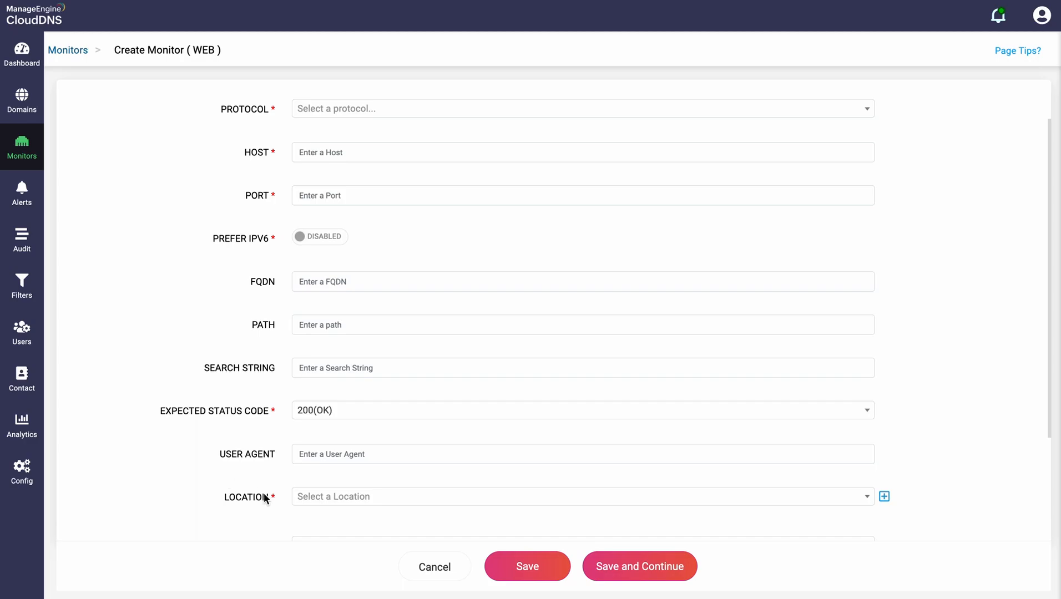
{"action": "scroll", "coordinate": [282, 495], "scroll_direction": "down", "scroll_amount": 3}
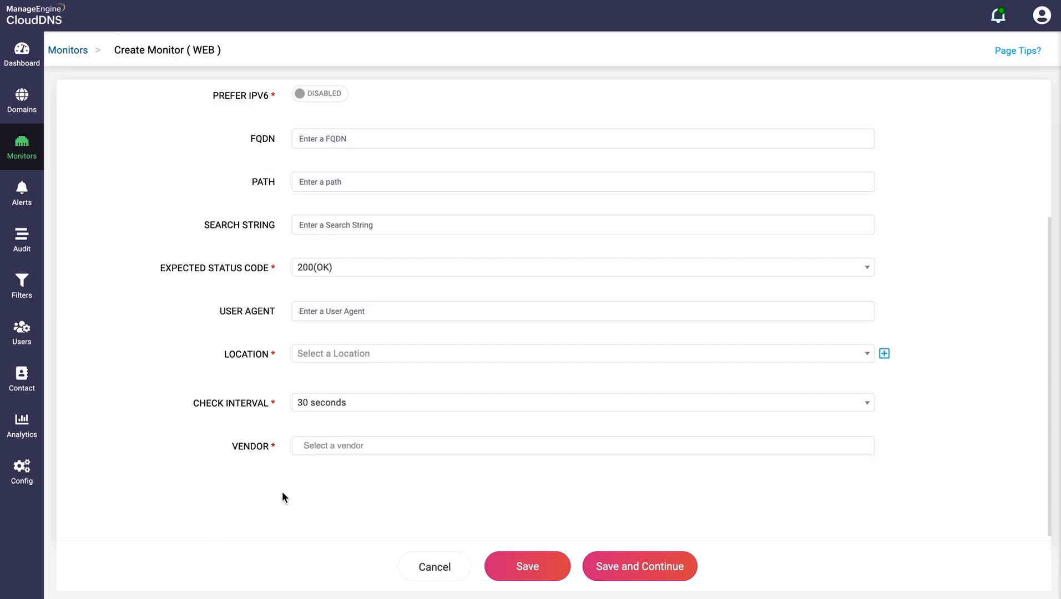
{"action": "scroll", "coordinate": [283, 494], "scroll_direction": "down", "scroll_amount": 1}
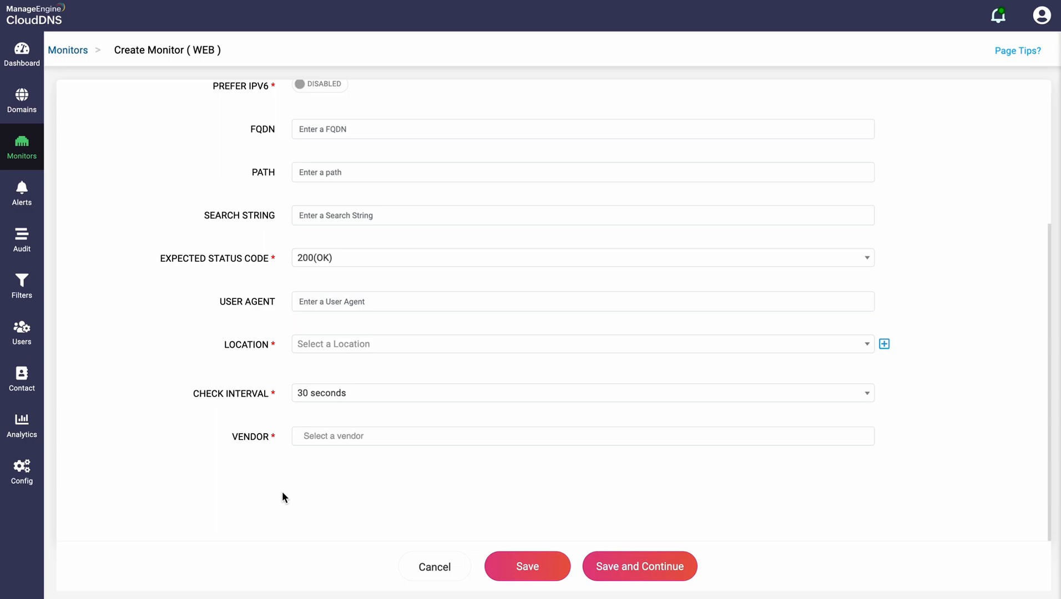
{"action": "left_click", "coordinate": [309, 439]}
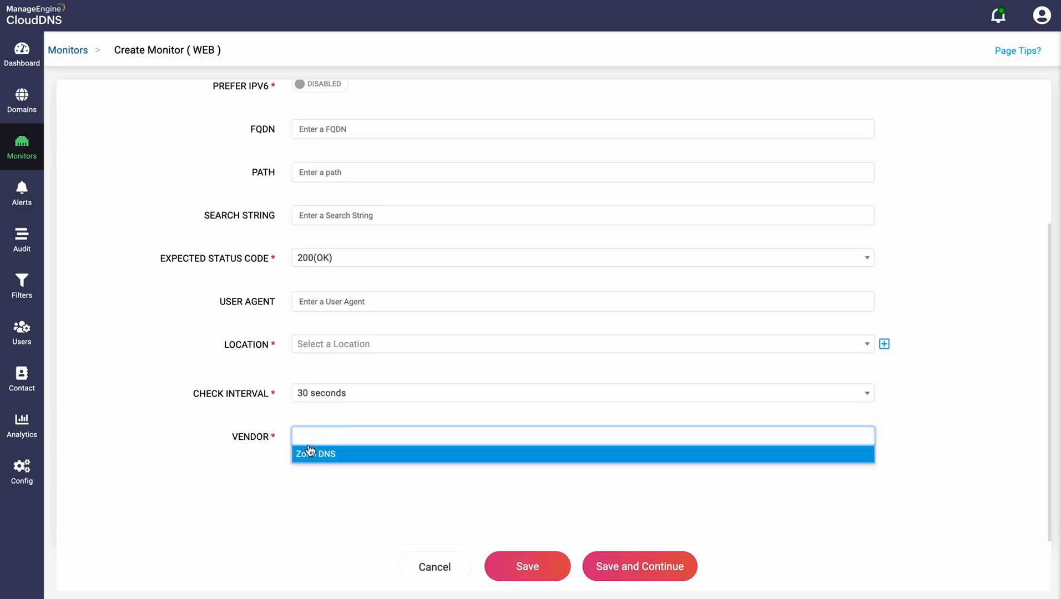
{"action": "left_click", "coordinate": [309, 503]}
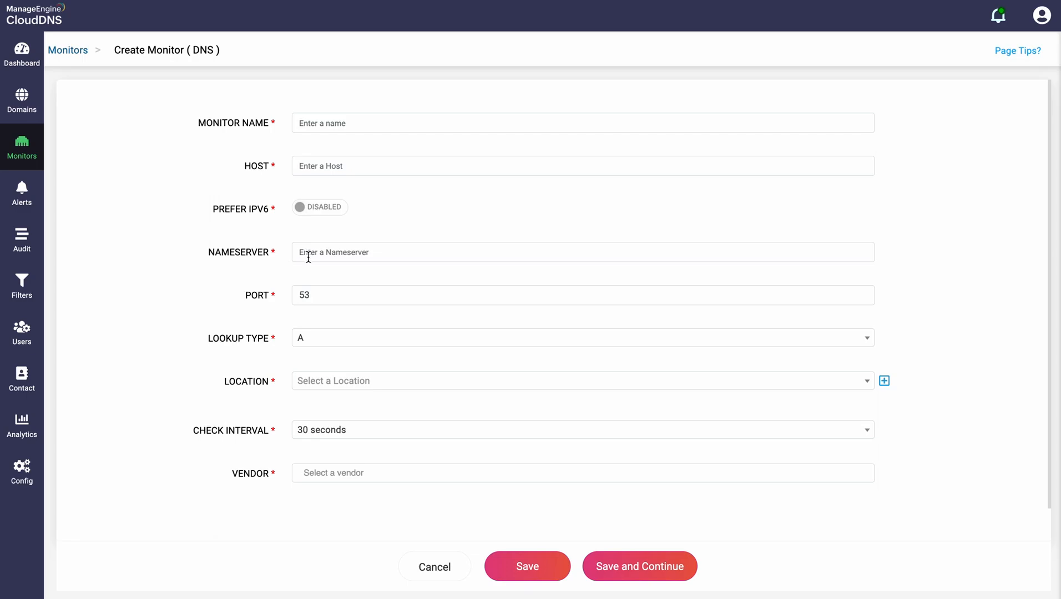
- Review the lookup type options in the new DNS monitor form without choosing another one
{"action": "left_click", "coordinate": [309, 343]}
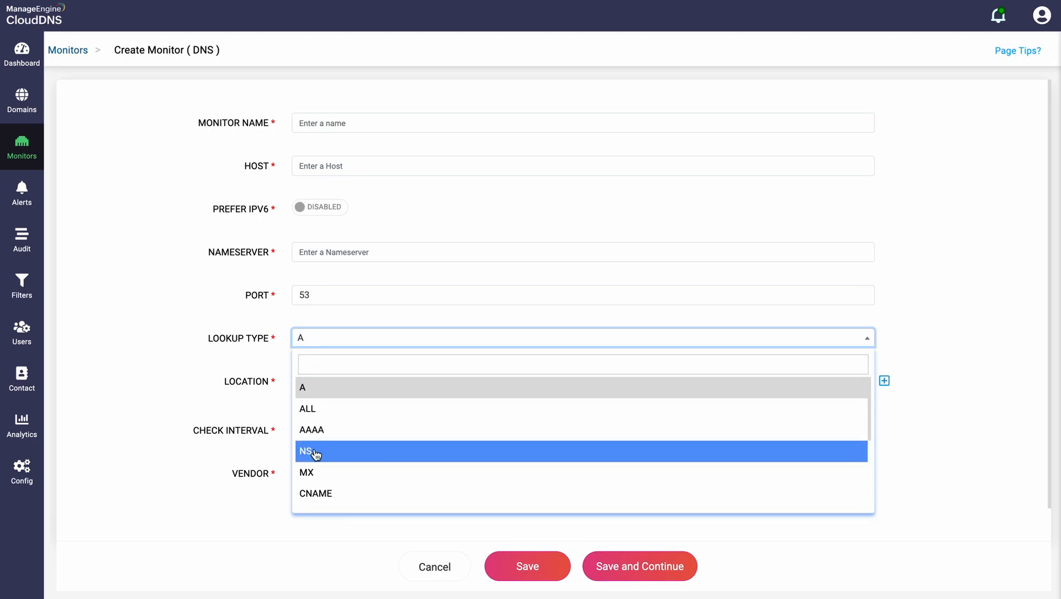
{"action": "left_click", "coordinate": [190, 333]}
{"action": "scroll", "coordinate": [191, 335], "scroll_direction": "down", "scroll_amount": 1}
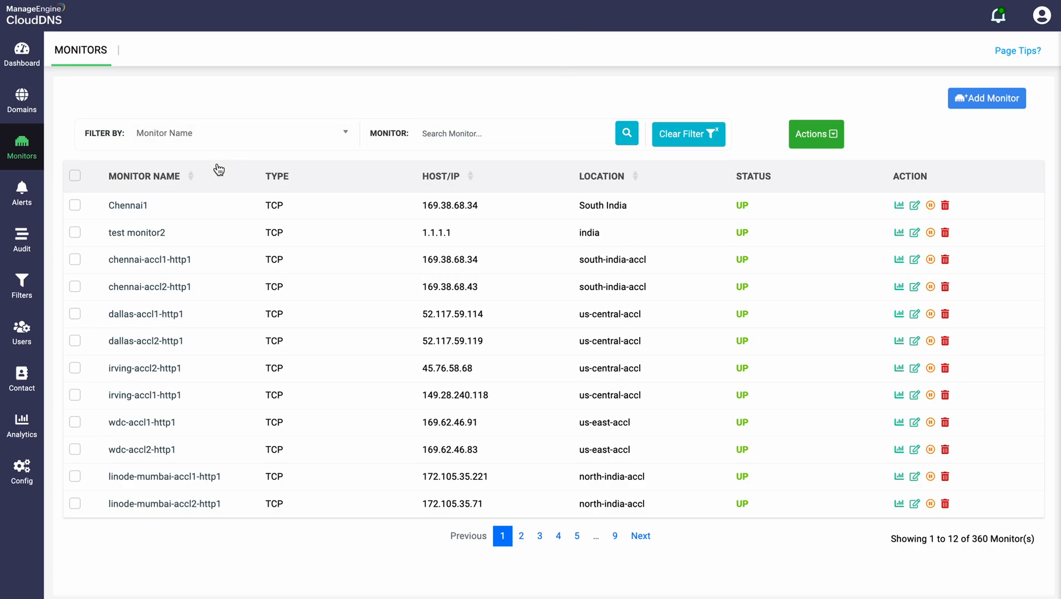
- Select the Chennai1, test monitor2, chennai-accl1-http1 and chennai-accl2-http1 monitors, check the available bulk actions, and clear the selection
{"action": "left_click", "coordinate": [75, 206]}
{"action": "left_click", "coordinate": [76, 234]}
{"action": "left_click", "coordinate": [75, 260]}
{"action": "left_click", "coordinate": [76, 288]}
{"action": "left_click", "coordinate": [802, 144]}
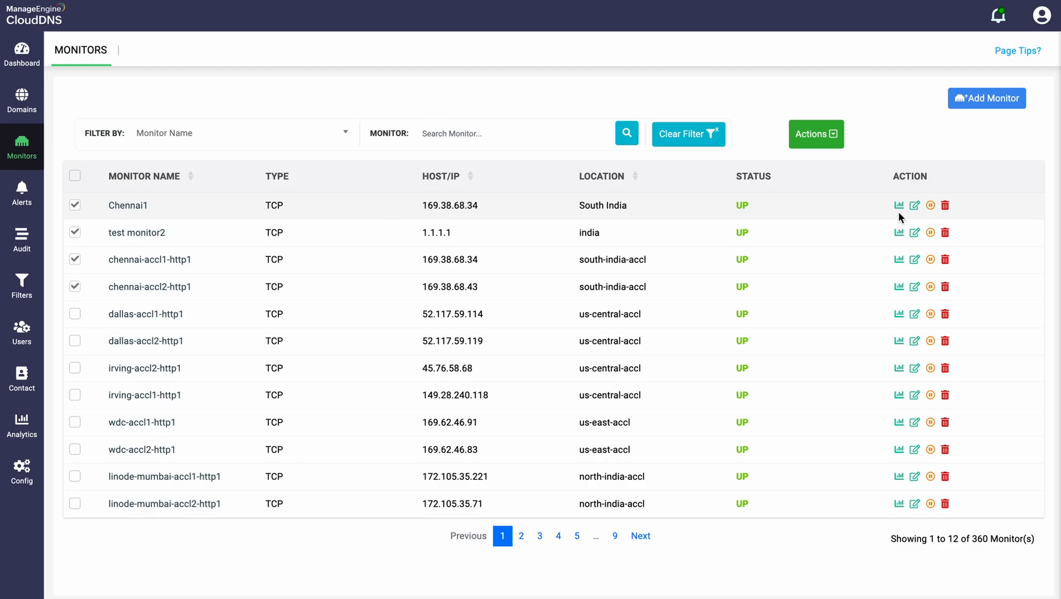
{"action": "left_click", "coordinate": [75, 205]}
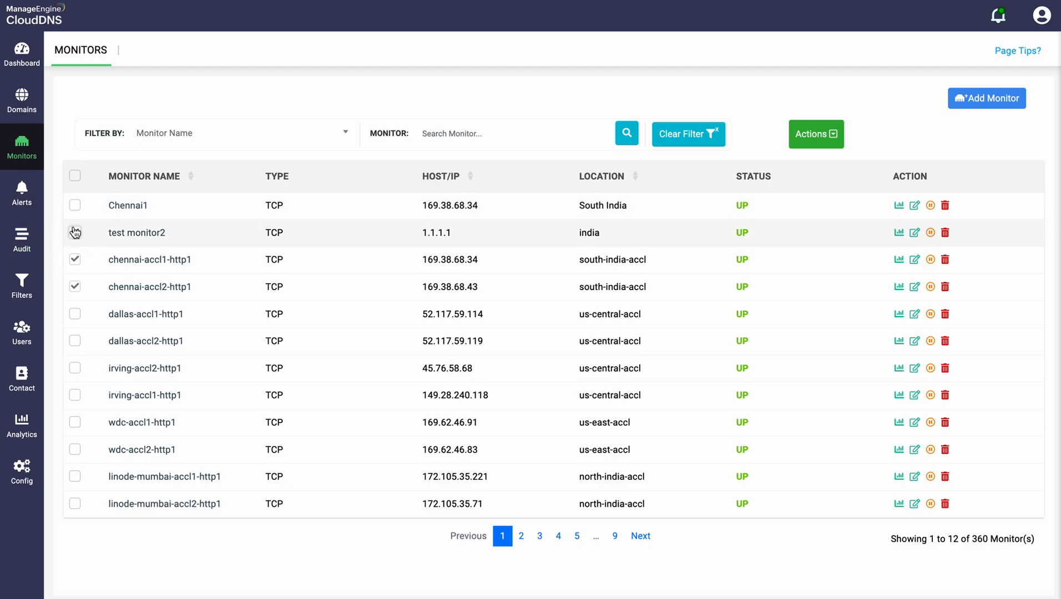
{"action": "left_click", "coordinate": [75, 259]}
{"action": "left_click", "coordinate": [75, 286]}
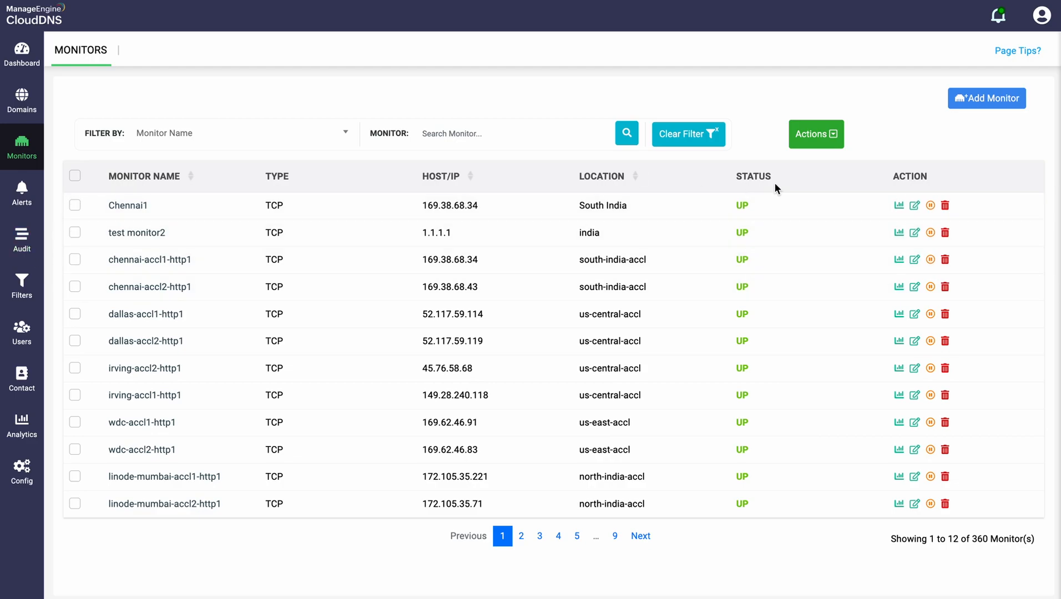
- Open the Chennai1 monitor's report and examine its location stats, latest poll, average response time and today's response chart
{"action": "left_click", "coordinate": [899, 206]}
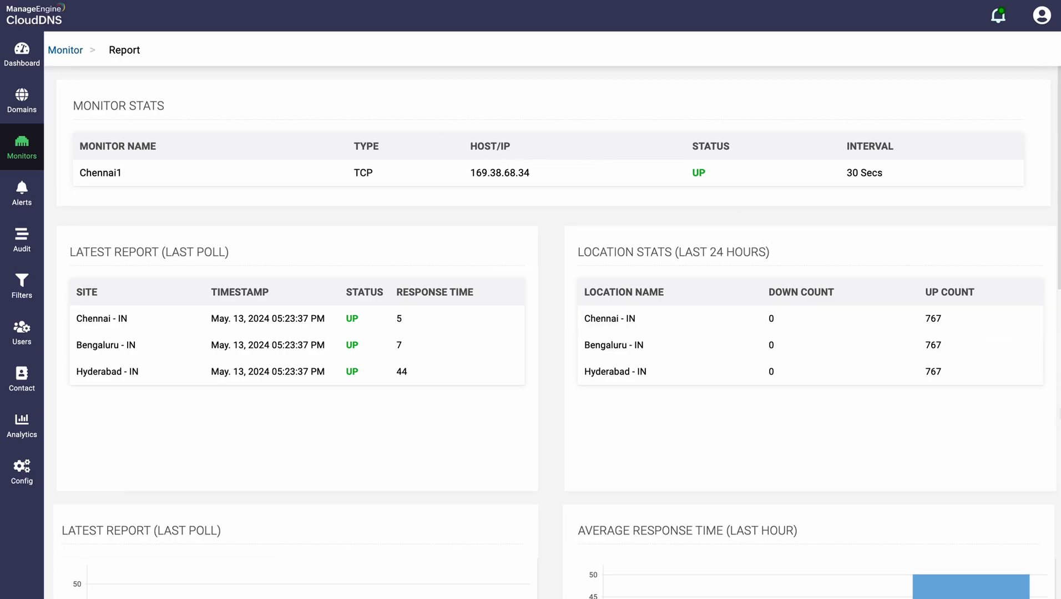
{"action": "scroll", "coordinate": [1055, 372], "scroll_direction": "down", "scroll_amount": 5}
{"action": "scroll", "coordinate": [1054, 372], "scroll_direction": "down", "scroll_amount": 1}
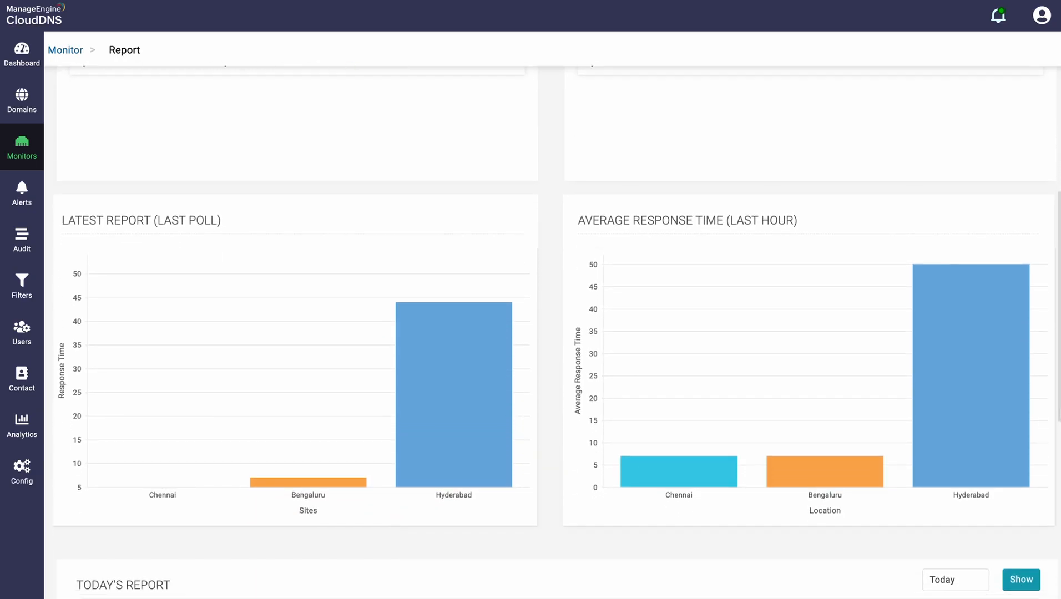
{"action": "scroll", "coordinate": [555, 333], "scroll_direction": "down", "scroll_amount": 1}
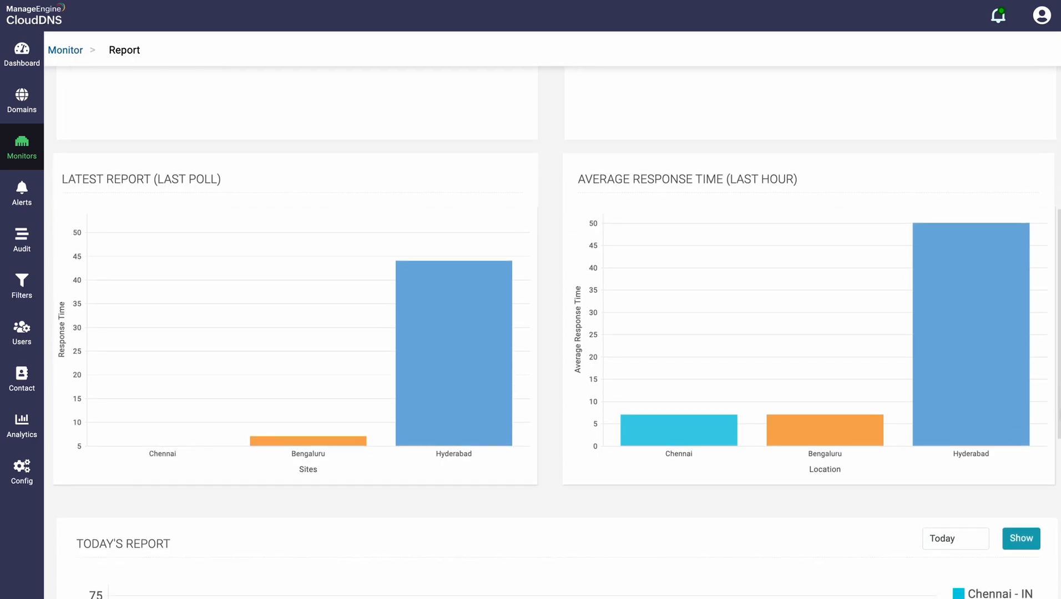
{"action": "scroll", "coordinate": [555, 333], "scroll_direction": "down", "scroll_amount": 1}
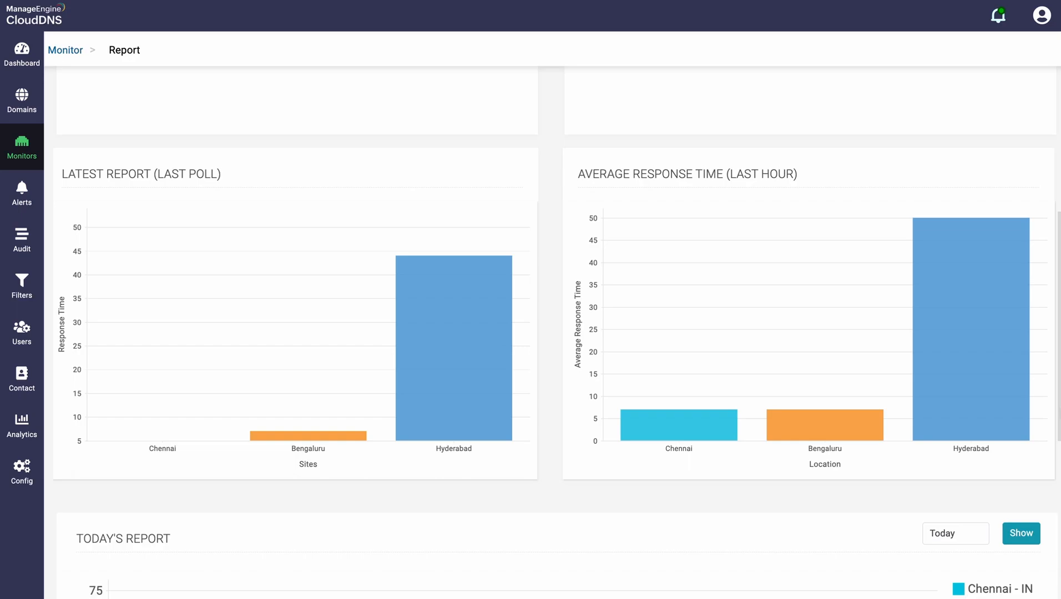
{"action": "scroll", "coordinate": [555, 334], "scroll_direction": "down", "scroll_amount": 9}
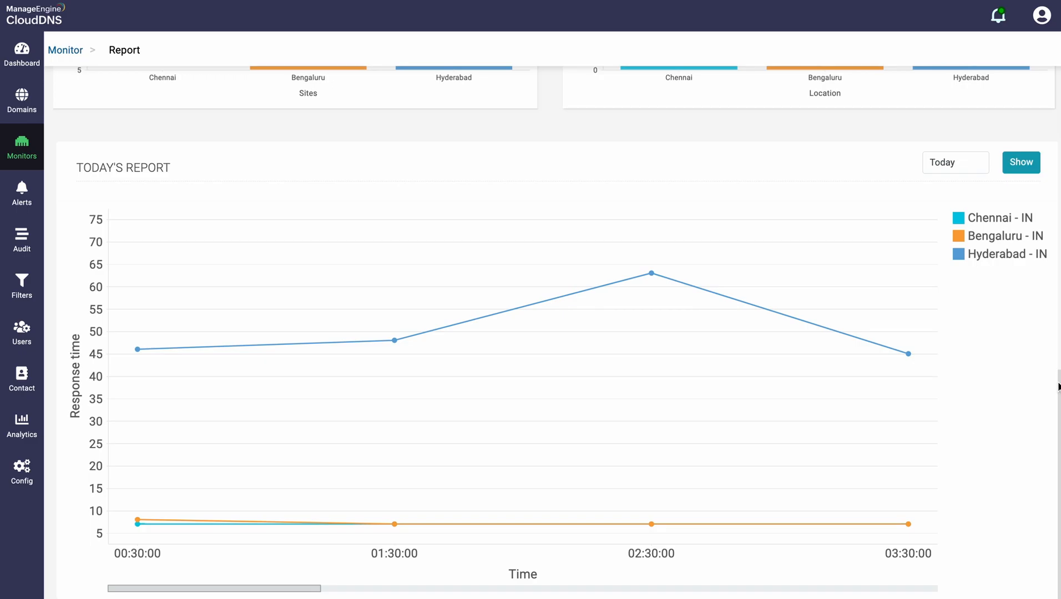
{"action": "scroll", "coordinate": [1059, 386], "scroll_direction": "up", "scroll_amount": 8}
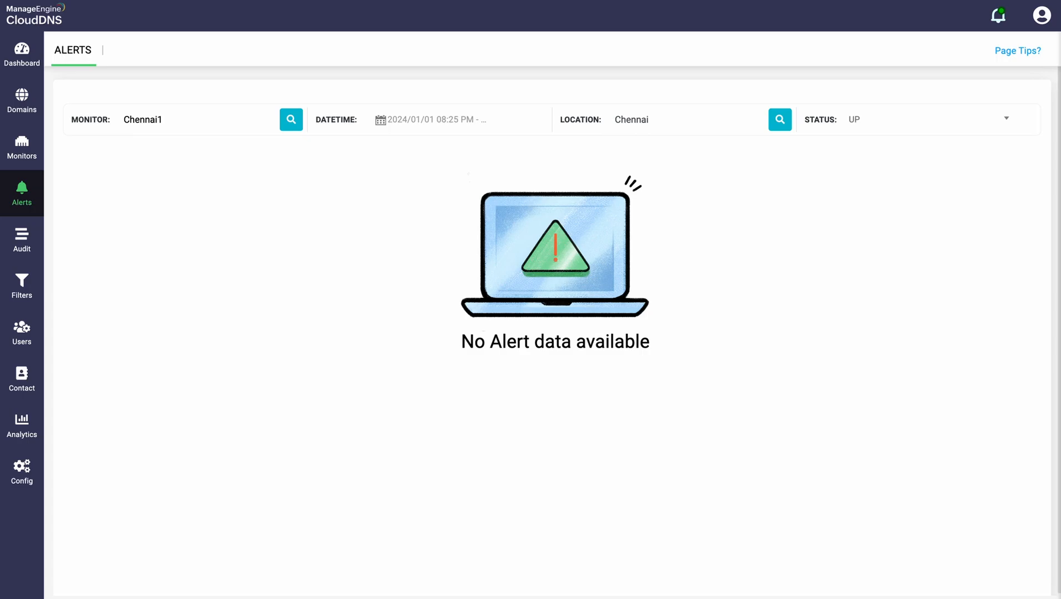
- Open the audit log and filter its entries by the Create action
{"action": "left_click", "coordinate": [3, 256]}
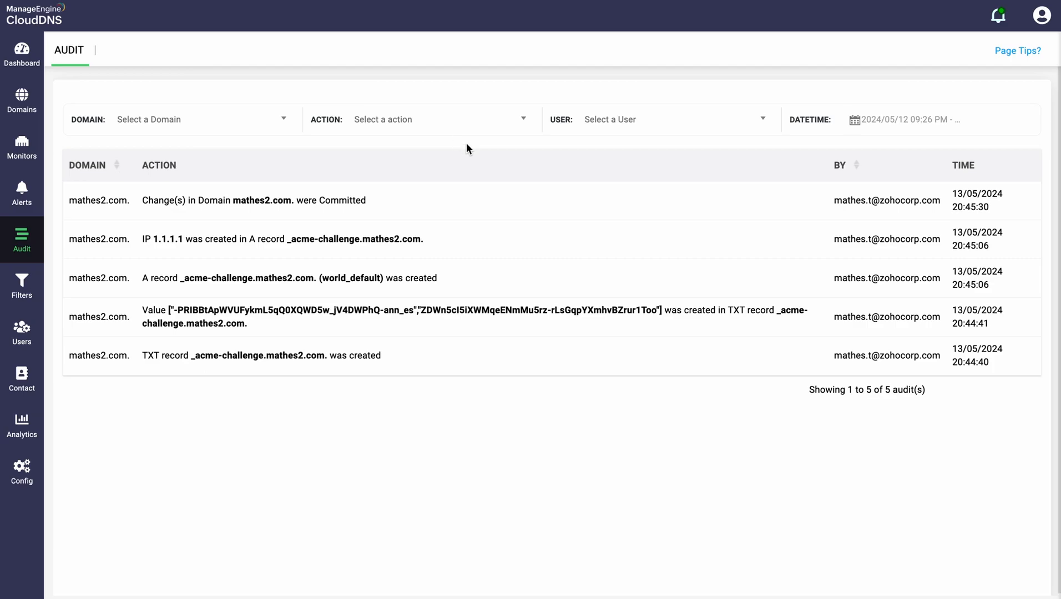
{"action": "left_click", "coordinate": [428, 118]}
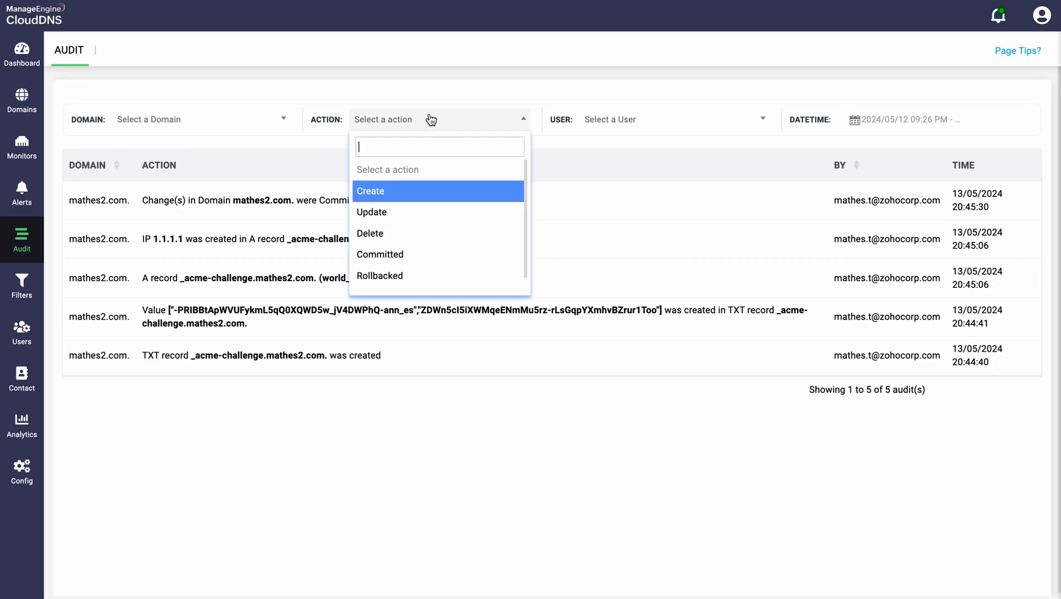
{"action": "left_click", "coordinate": [415, 192]}
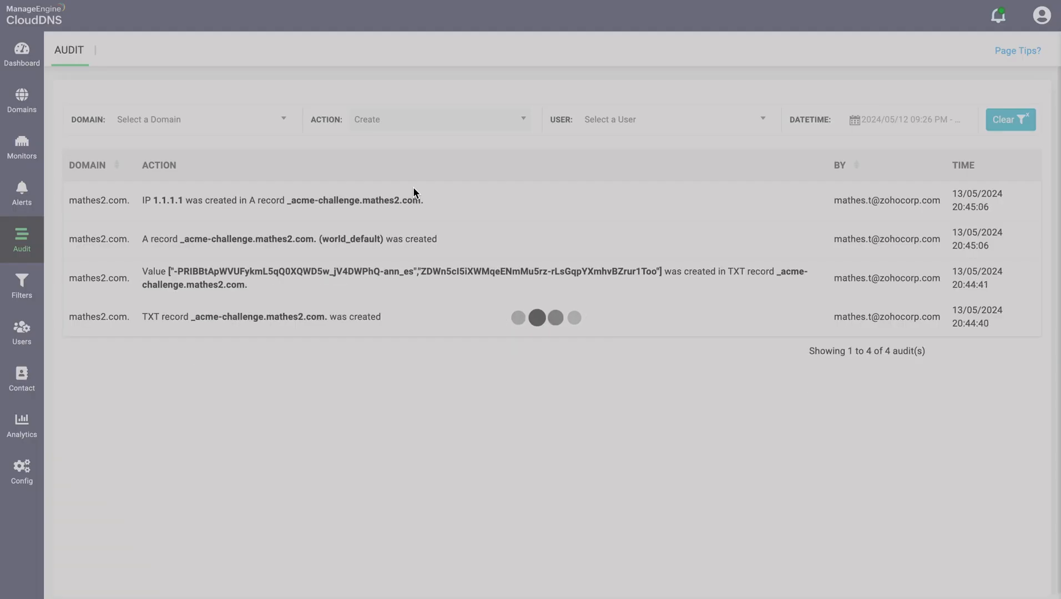
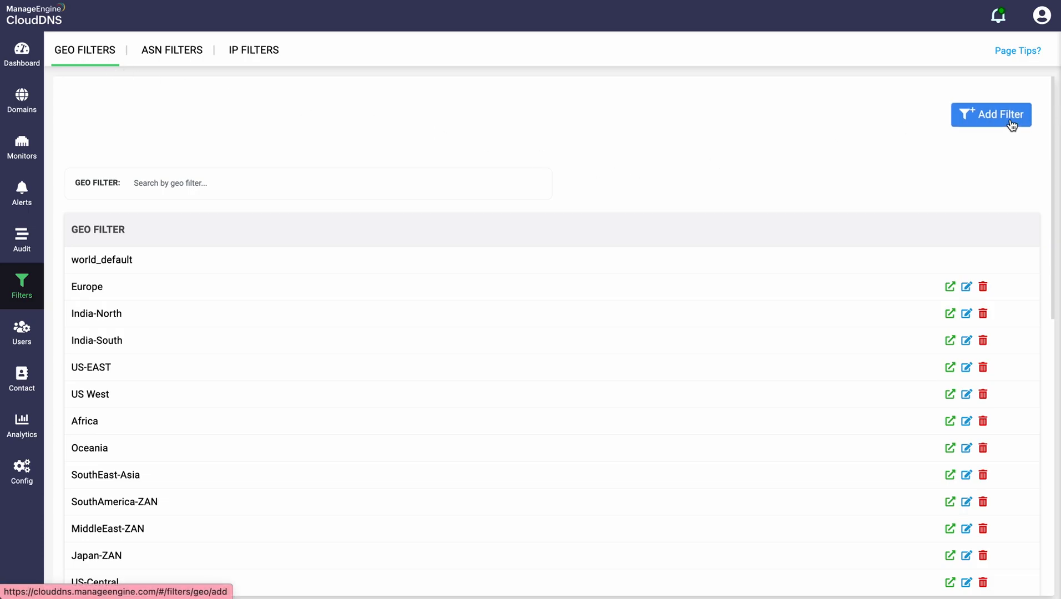
- Start a new geo filter, select all continents, and check the countries listed under Africa
{"action": "left_click", "coordinate": [977, 118]}
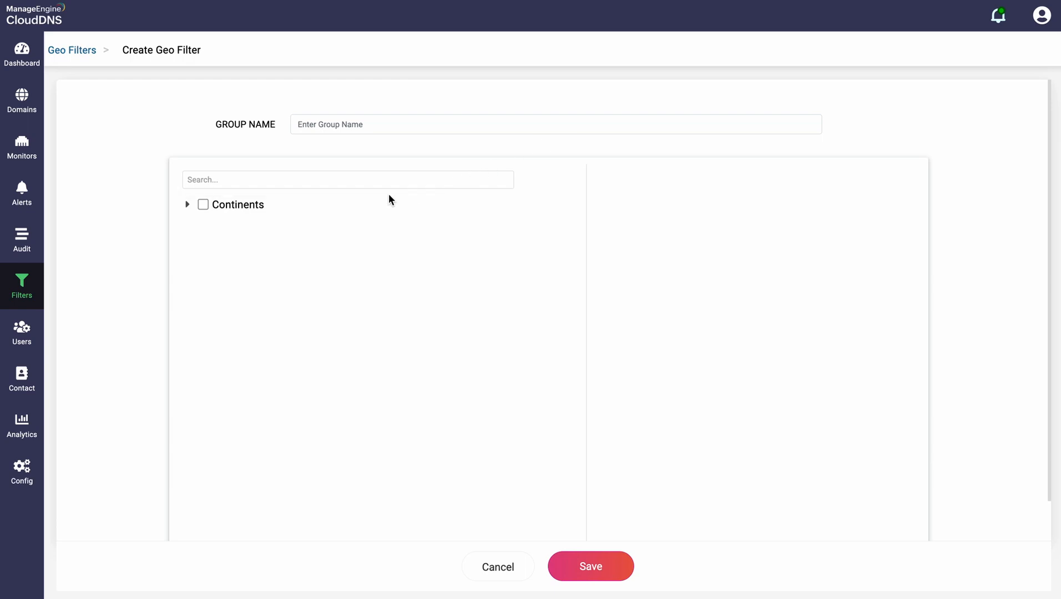
{"action": "left_click", "coordinate": [203, 206]}
{"action": "left_click", "coordinate": [188, 206]}
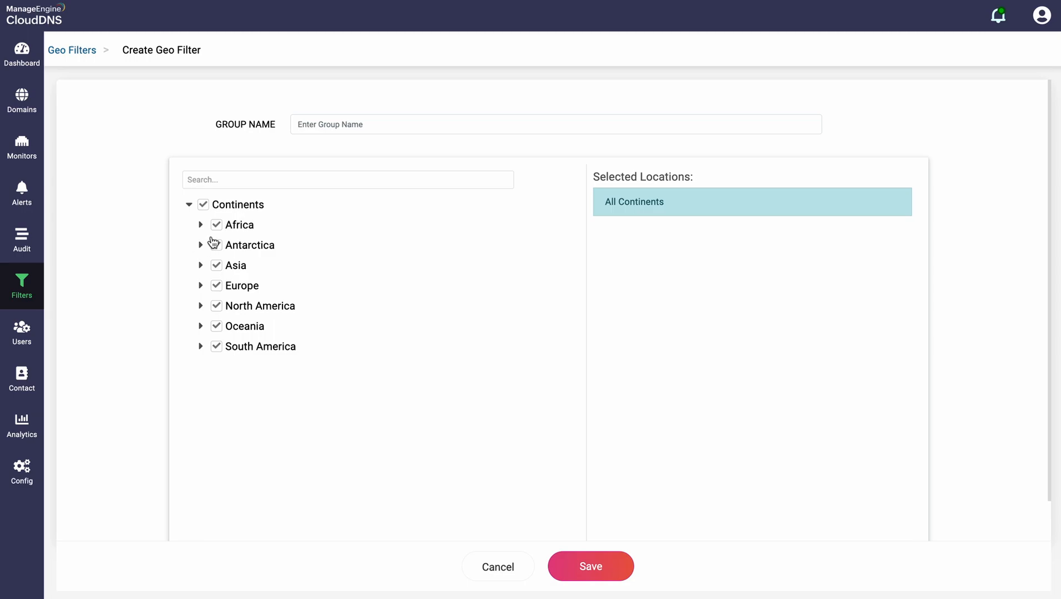
{"action": "left_click", "coordinate": [201, 225]}
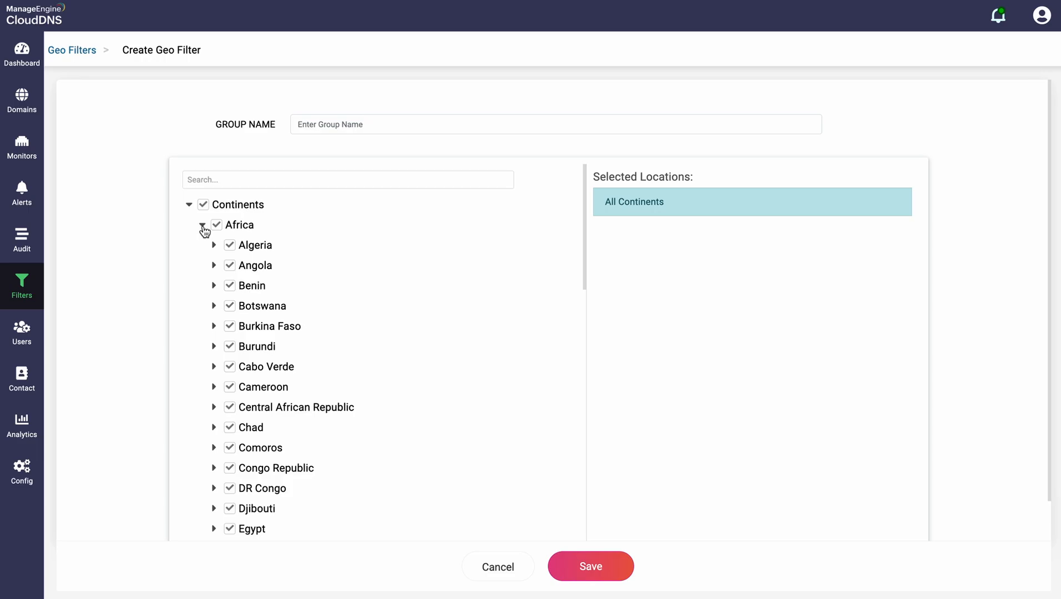
{"action": "left_click", "coordinate": [203, 226]}
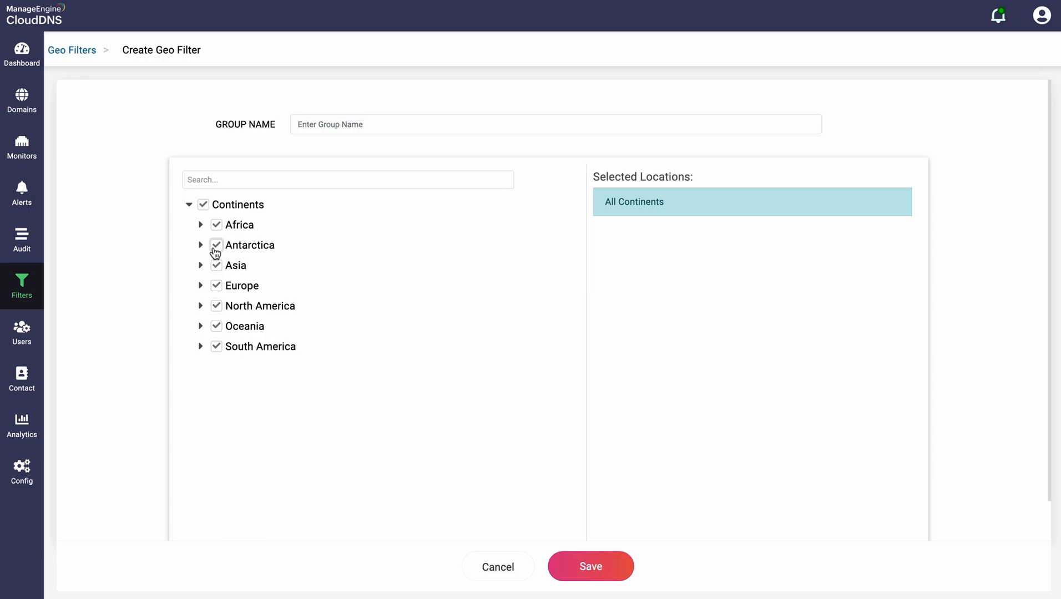
- Deselect every continent except Africa in the new geo filter and review Africa's country list
{"action": "left_click", "coordinate": [216, 245]}
{"action": "left_click", "coordinate": [217, 267]}
{"action": "left_click", "coordinate": [217, 287]}
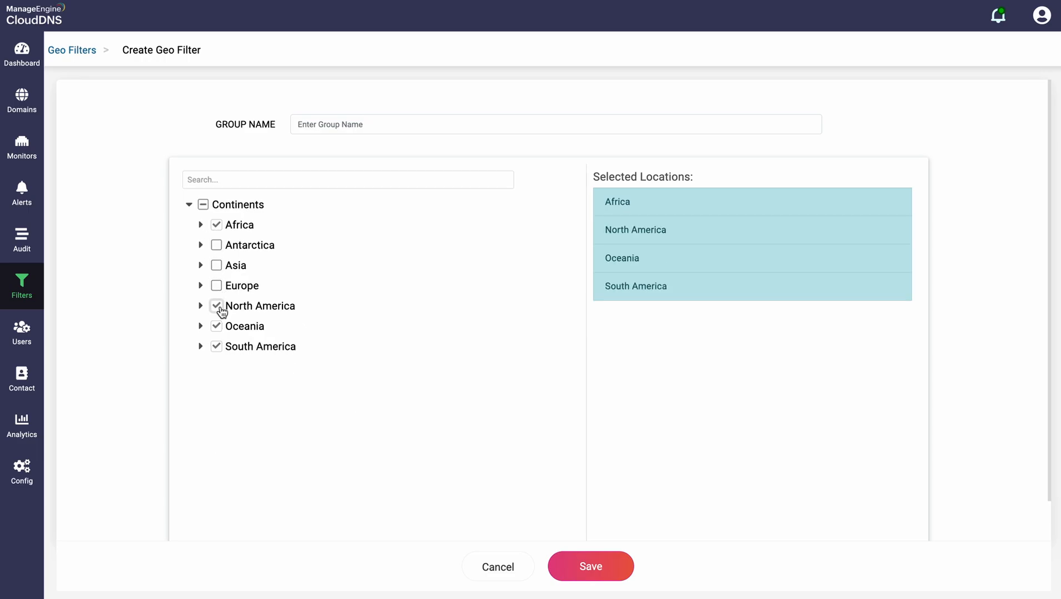
{"action": "left_click", "coordinate": [218, 307]}
{"action": "left_click", "coordinate": [217, 326]}
{"action": "left_click", "coordinate": [217, 347]}
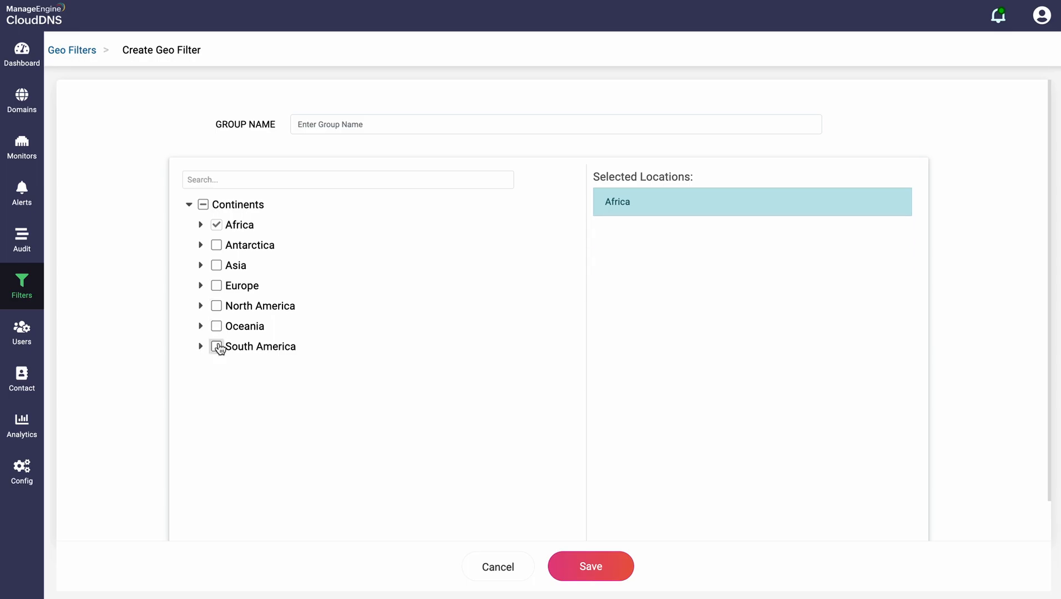
{"action": "left_click", "coordinate": [201, 225]}
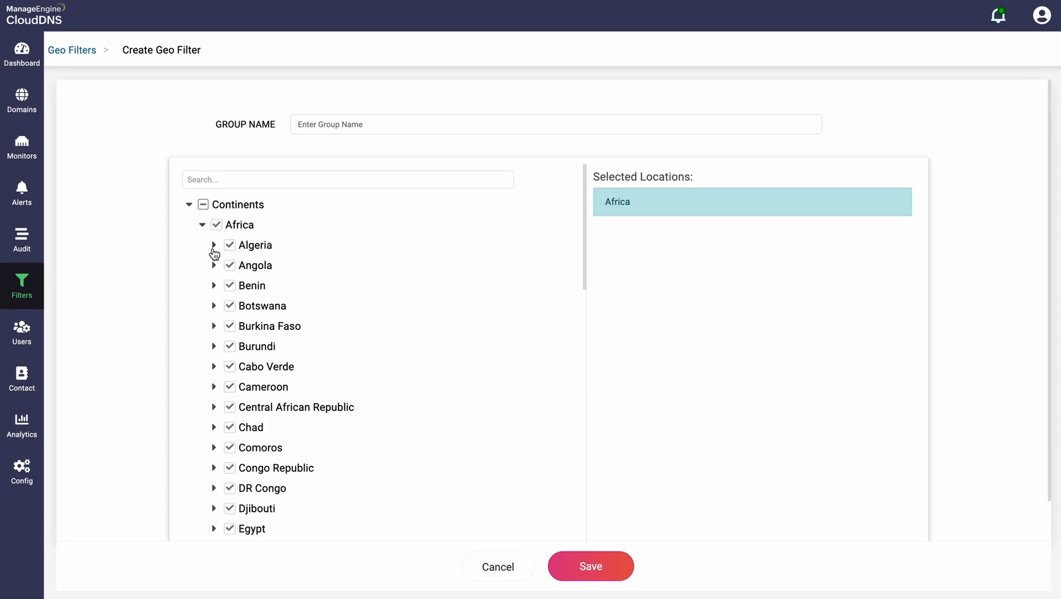
{"action": "scroll", "coordinate": [277, 367], "scroll_direction": "down", "scroll_amount": 2}
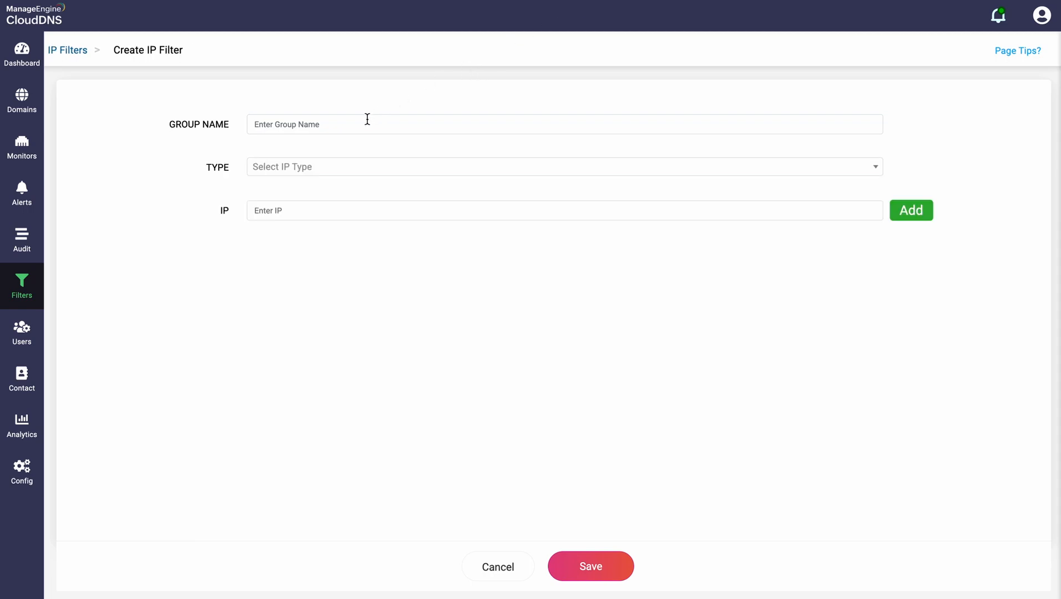
- Review the type options in the new IP filter form without choosing one
{"action": "left_click", "coordinate": [333, 167]}
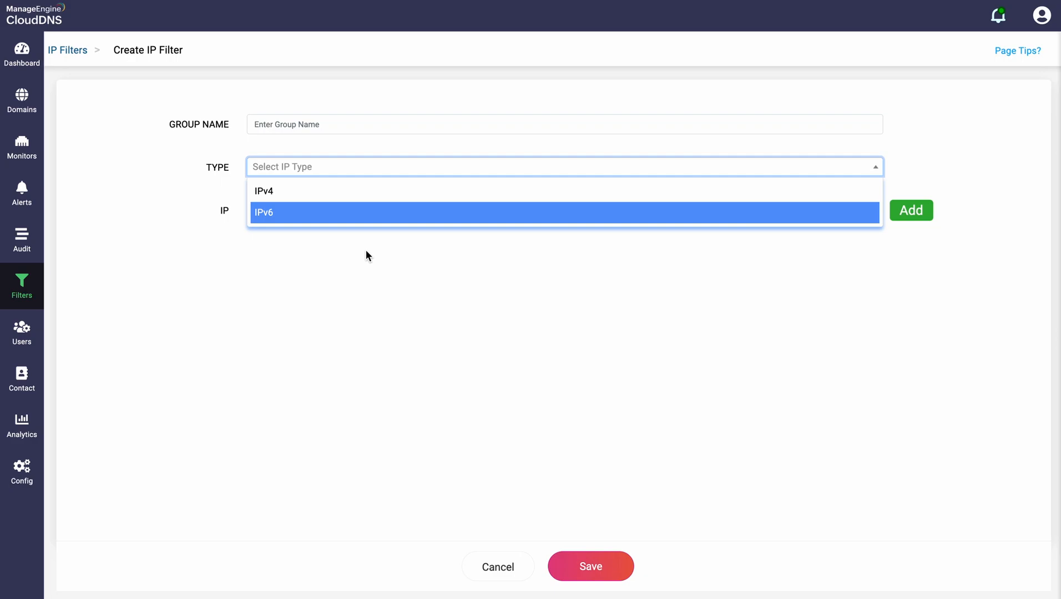
{"action": "left_click", "coordinate": [369, 268]}
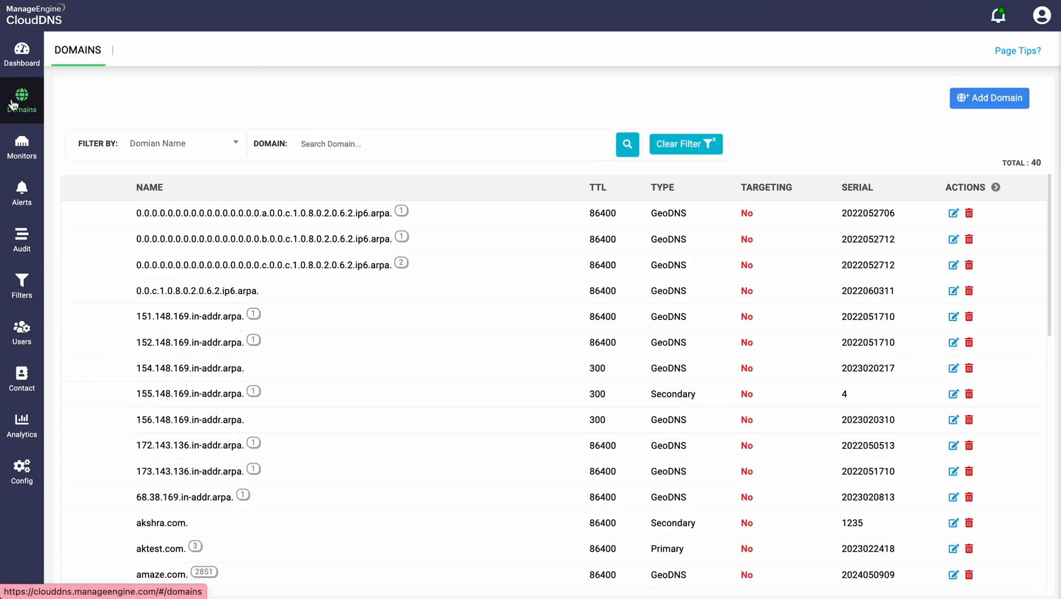
- Open the brigh10.com domain and bring up its a.brigh10.com A record for editing
{"action": "scroll", "coordinate": [315, 395], "scroll_direction": "down", "scroll_amount": 1}
{"action": "scroll", "coordinate": [315, 395], "scroll_direction": "down", "scroll_amount": 5}
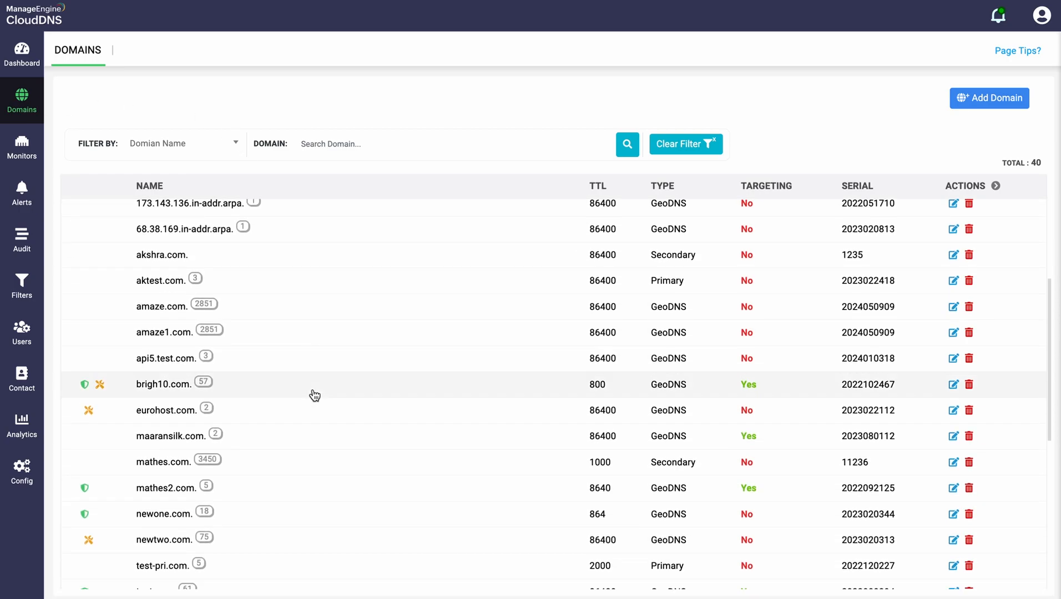
{"action": "left_click", "coordinate": [161, 385]}
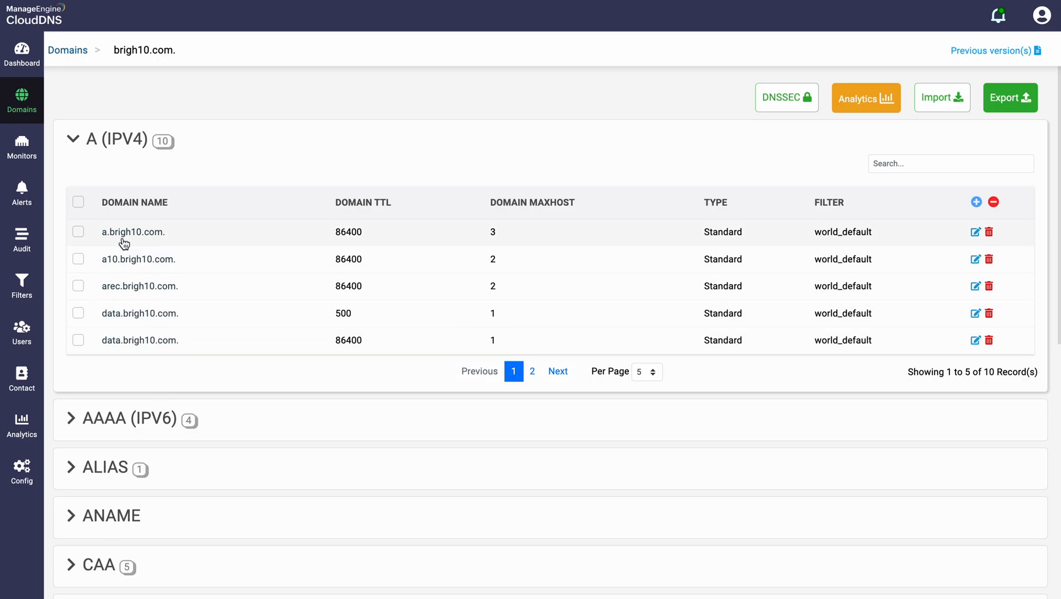
{"action": "left_click", "coordinate": [975, 233]}
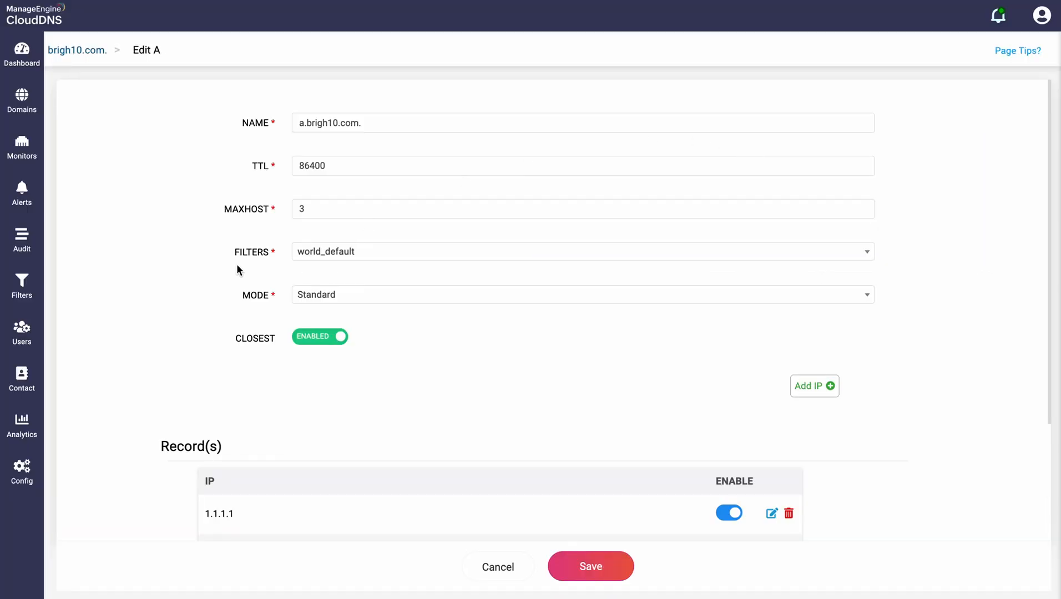
- Review the filter options available for the a.brigh10.com record and examine its IP entries without changing anything
{"action": "left_click", "coordinate": [387, 258]}
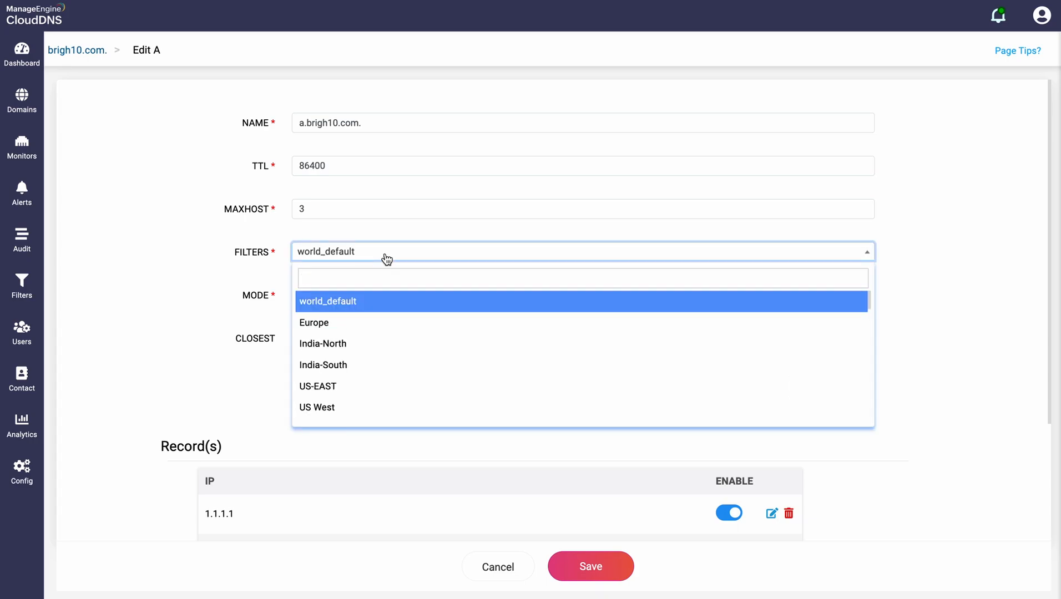
{"action": "scroll", "coordinate": [380, 331], "scroll_direction": "down", "scroll_amount": 3}
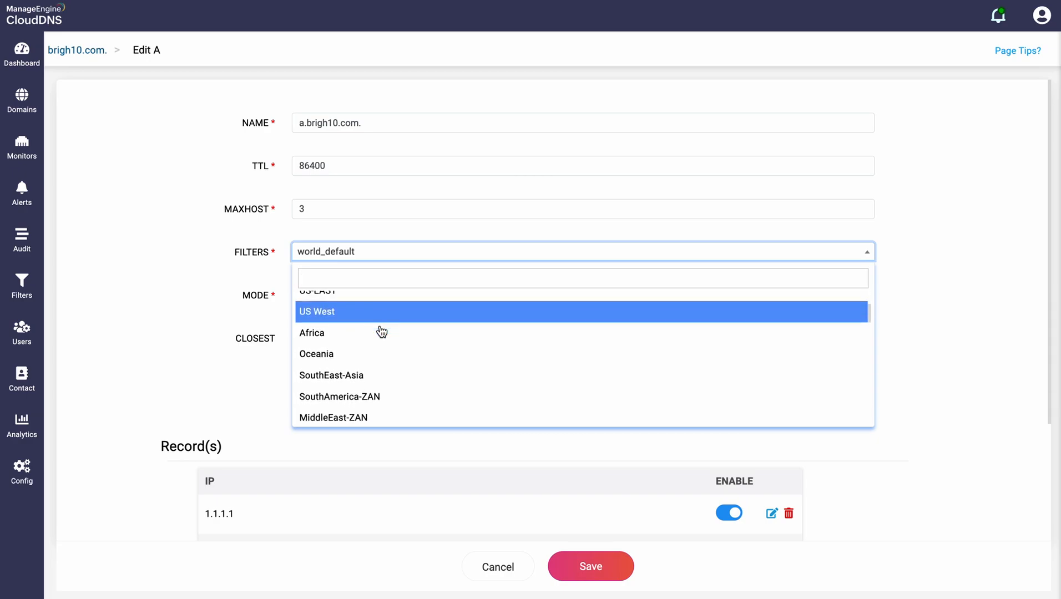
{"action": "scroll", "coordinate": [381, 332], "scroll_direction": "down", "scroll_amount": 1}
{"action": "scroll", "coordinate": [382, 332], "scroll_direction": "down", "scroll_amount": 3}
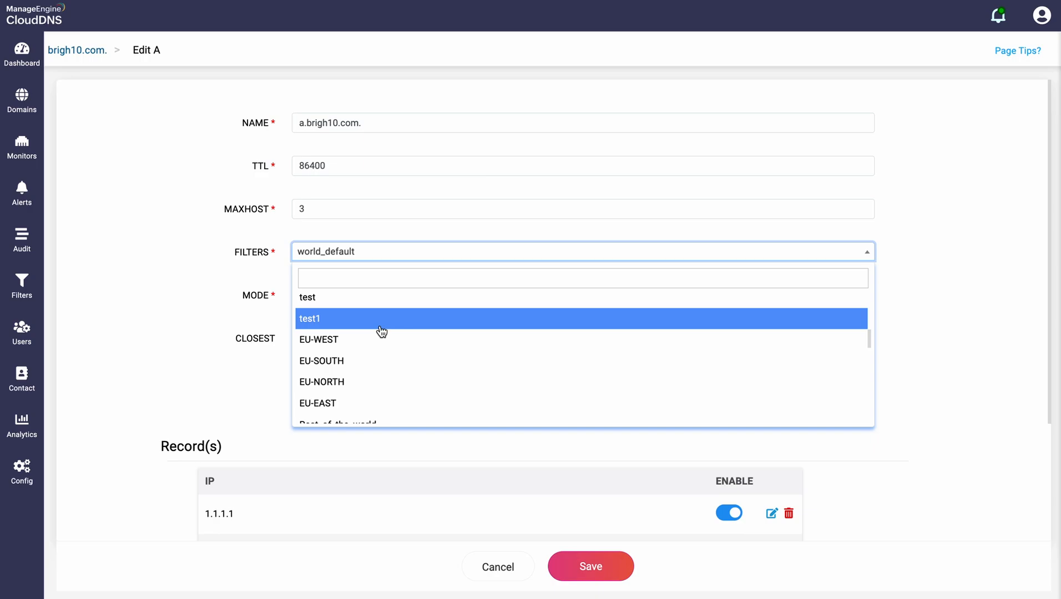
{"action": "scroll", "coordinate": [382, 332], "scroll_direction": "up", "scroll_amount": 5}
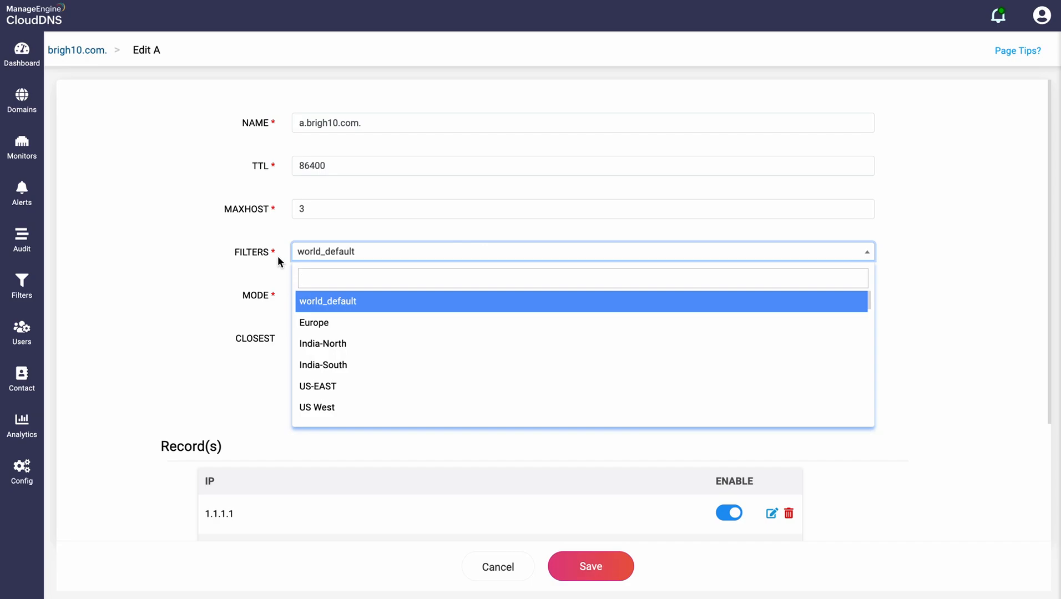
{"action": "left_click", "coordinate": [212, 289]}
{"action": "scroll", "coordinate": [184, 472], "scroll_direction": "down", "scroll_amount": 2}
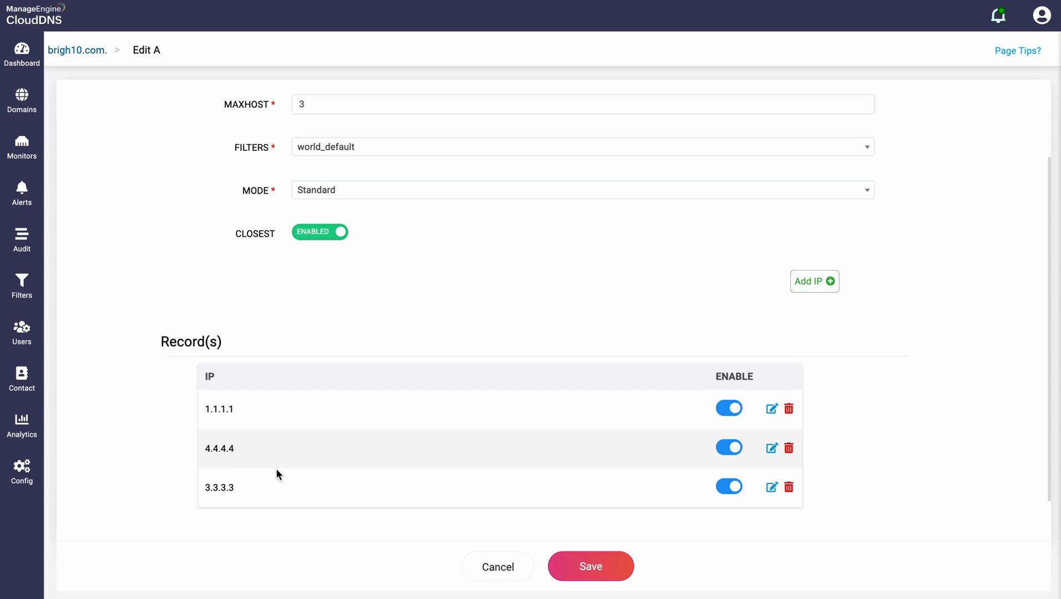
{"action": "scroll", "coordinate": [157, 224], "scroll_direction": "up", "scroll_amount": 2}
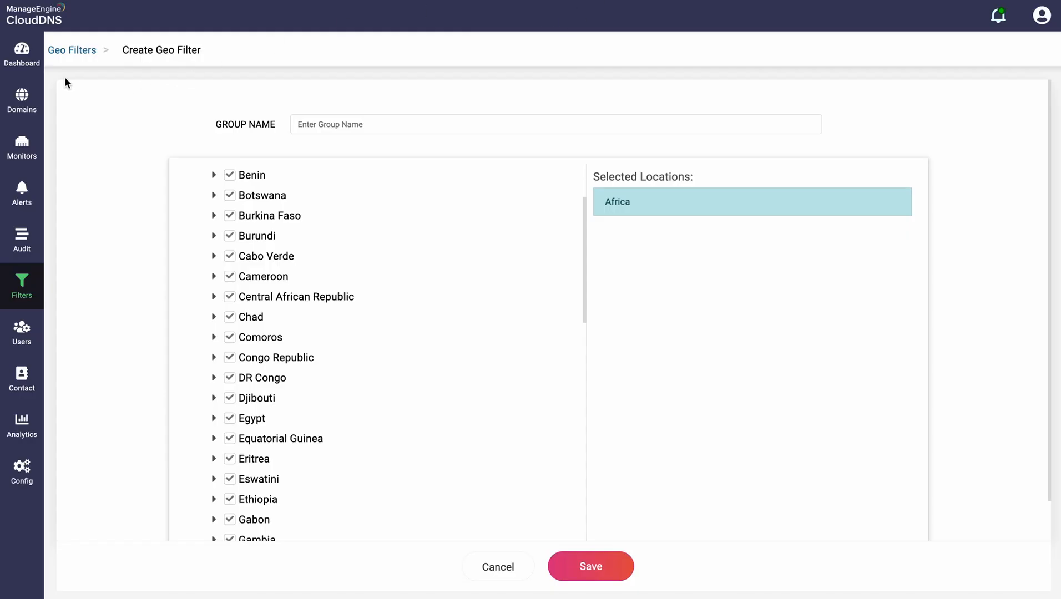
- Leave the unsaved geo filter, go through the ASN and IP filters, and view the domains associated with the test IP filter
{"action": "left_click", "coordinate": [67, 51]}
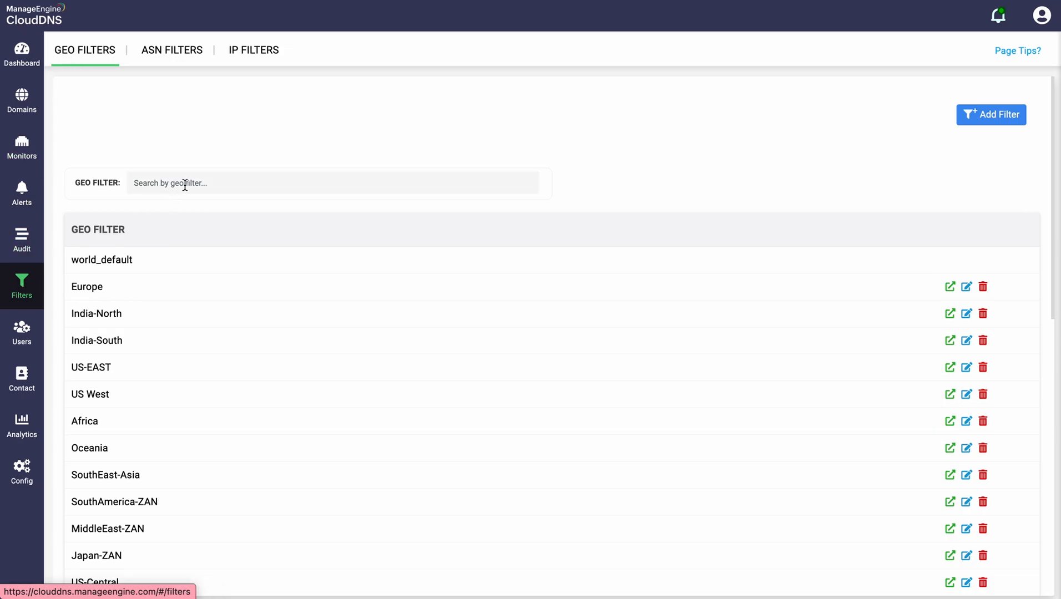
{"action": "left_click", "coordinate": [170, 58]}
{"action": "left_click", "coordinate": [245, 49]}
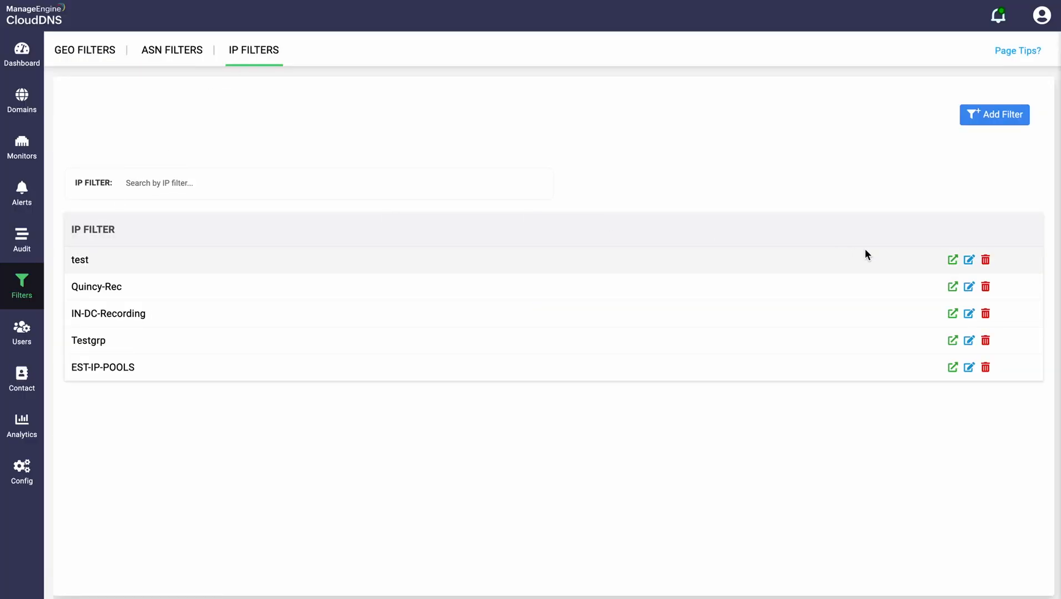
{"action": "left_click", "coordinate": [953, 261]}
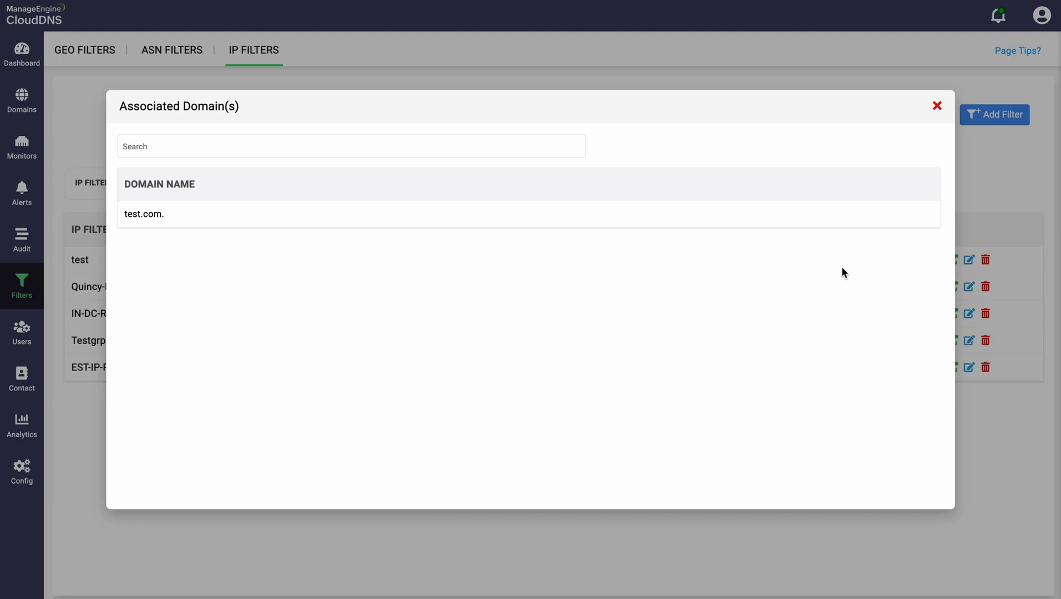
{"action": "left_click", "coordinate": [937, 107]}
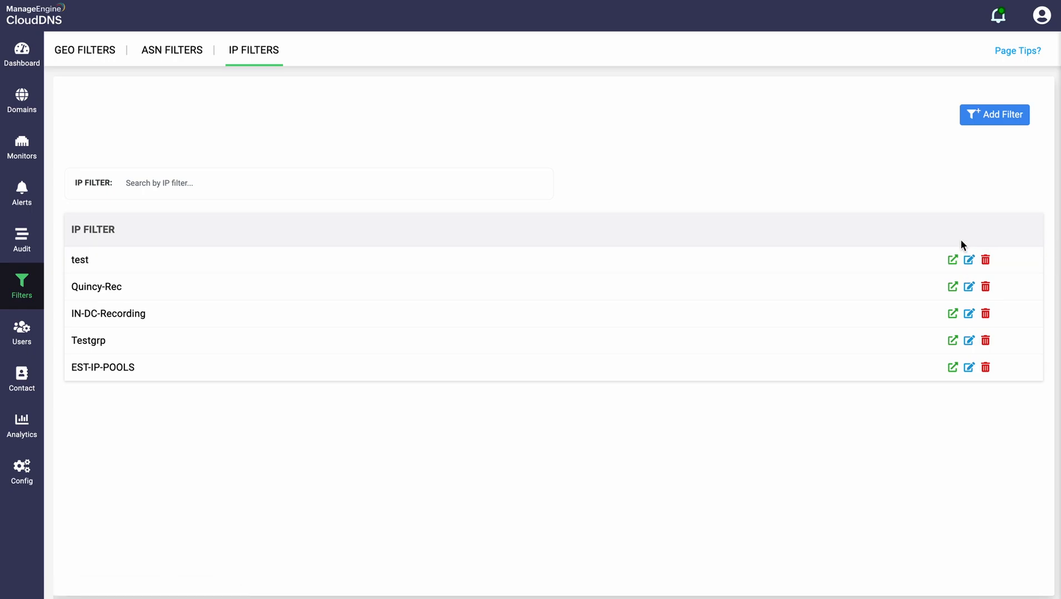
- Examine the third listed user's TOTP and role settings in user management, close them unchanged, and open the user audit
{"action": "left_click", "coordinate": [6, 342]}
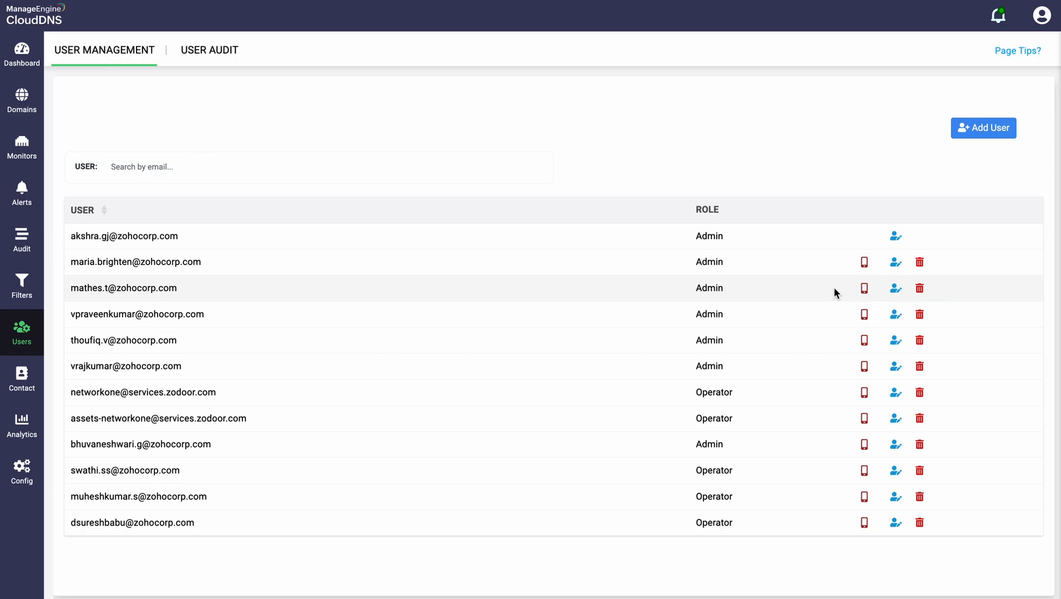
{"action": "left_click", "coordinate": [894, 292]}
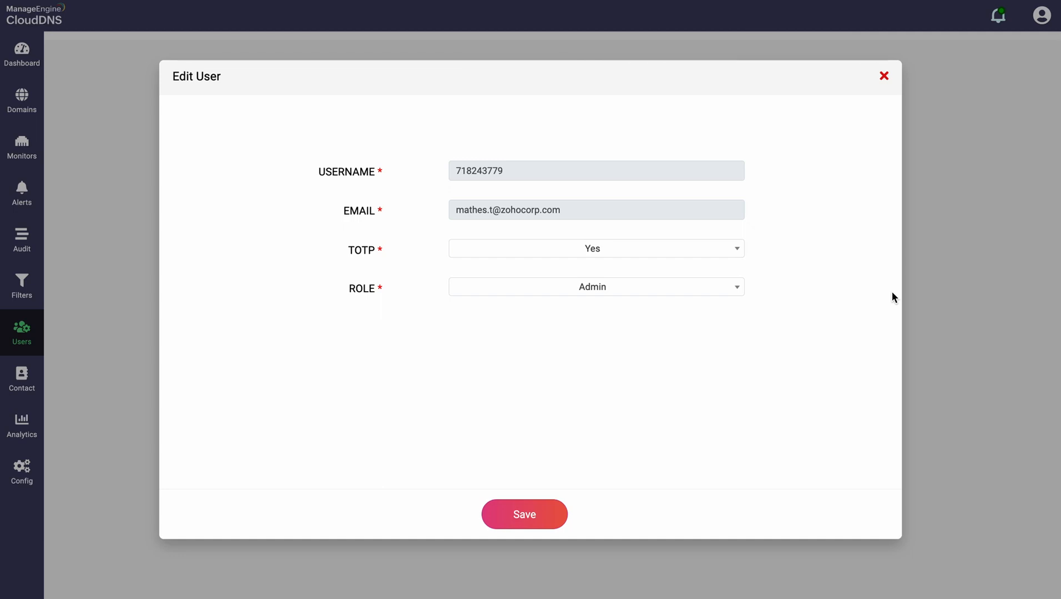
{"action": "left_click", "coordinate": [885, 77]}
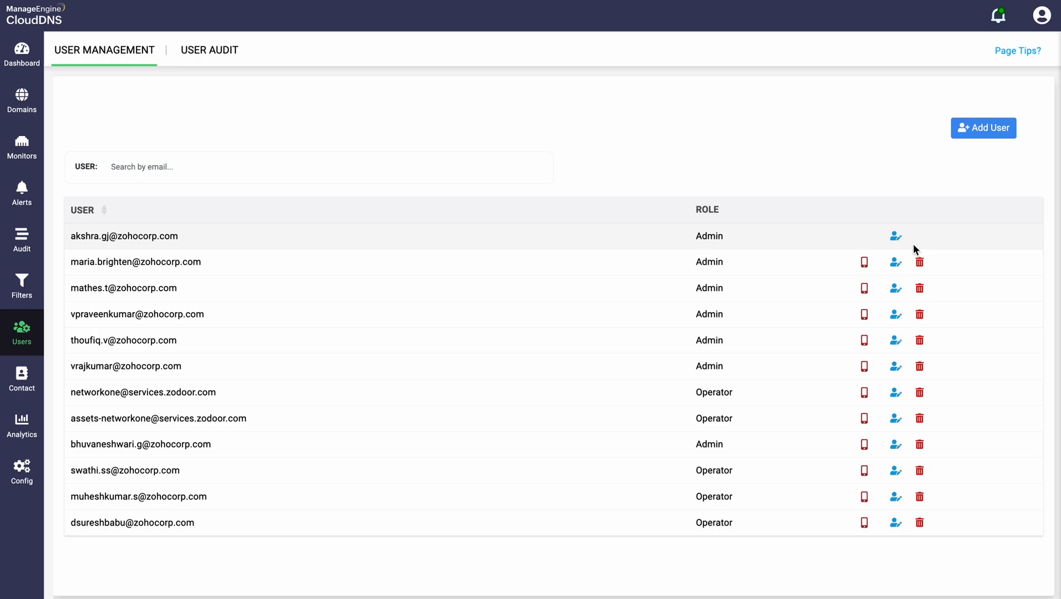
{"action": "left_click", "coordinate": [213, 53]}
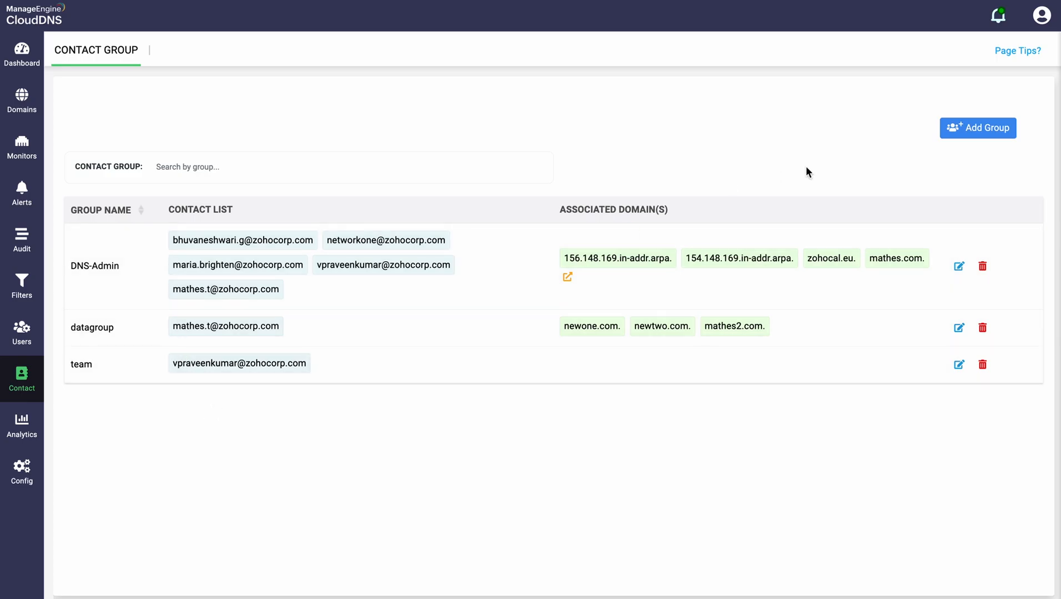
- Review the fields for adding a new contact group and close the form without saving
{"action": "left_click", "coordinate": [970, 134]}
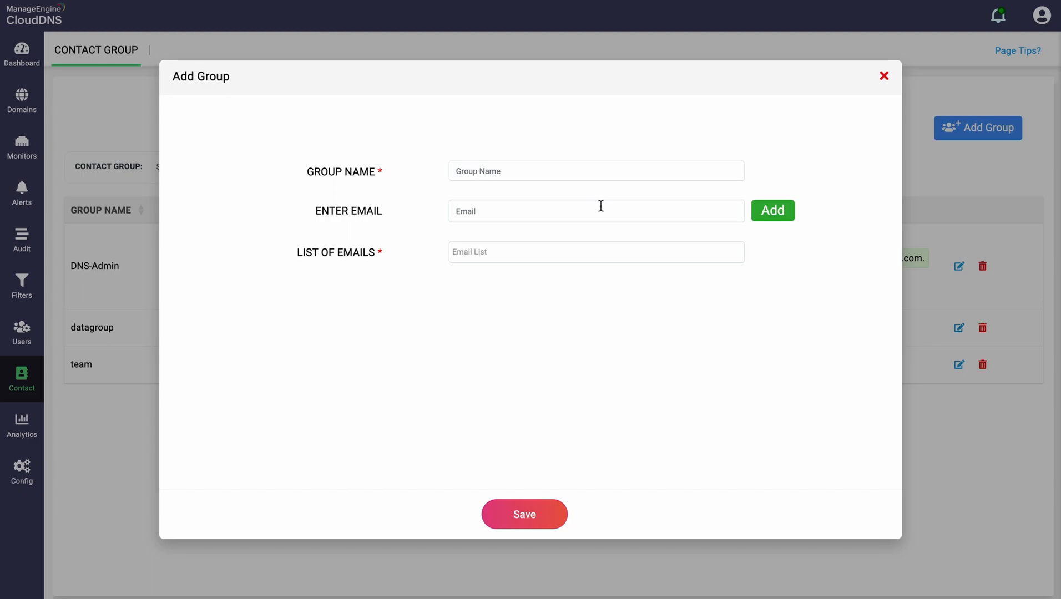
{"action": "left_click", "coordinate": [884, 77]}
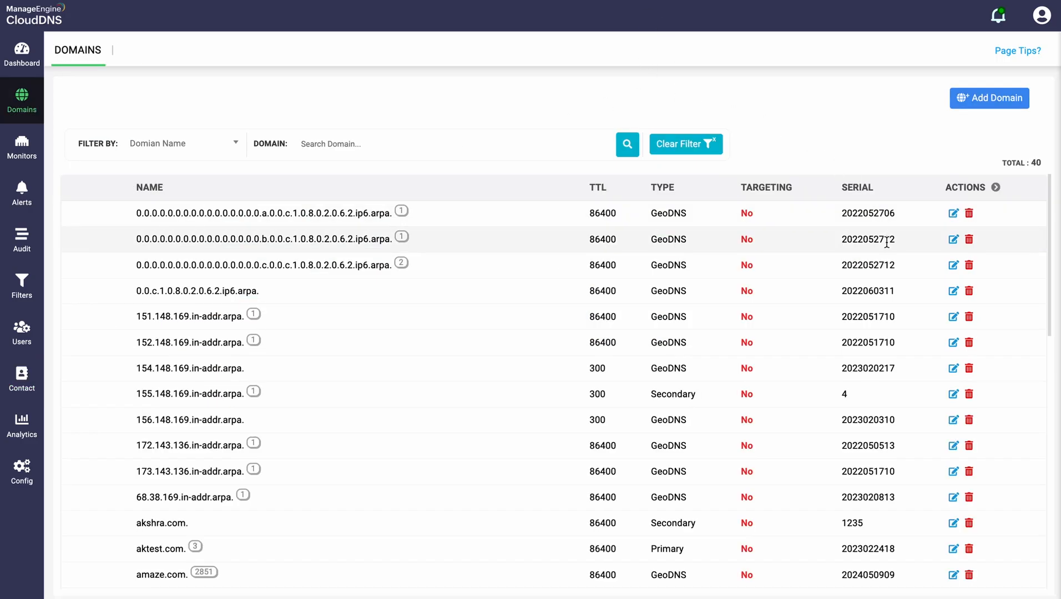
- Examine the first listed domain's settings down to its contact groups and cancel the edit
{"action": "left_click", "coordinate": [953, 214]}
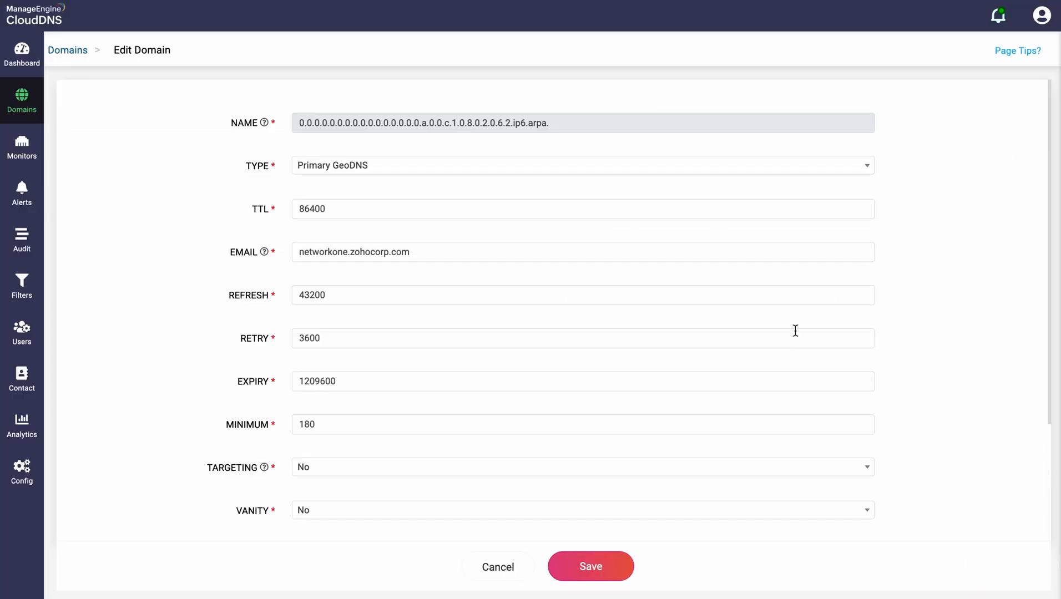
{"action": "scroll", "coordinate": [795, 330], "scroll_direction": "down", "scroll_amount": 3}
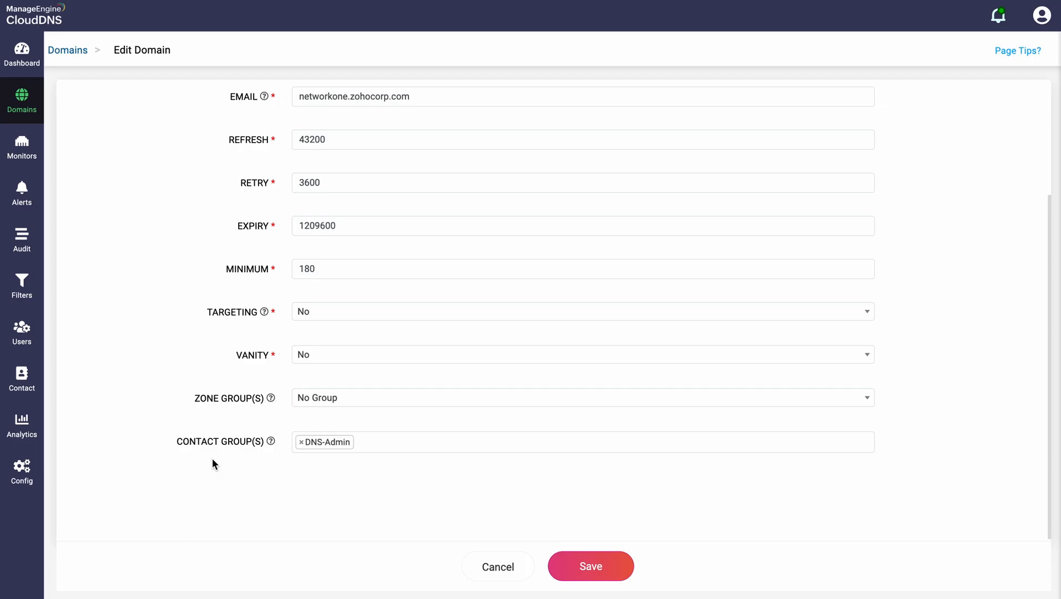
{"action": "left_click", "coordinate": [504, 568]}
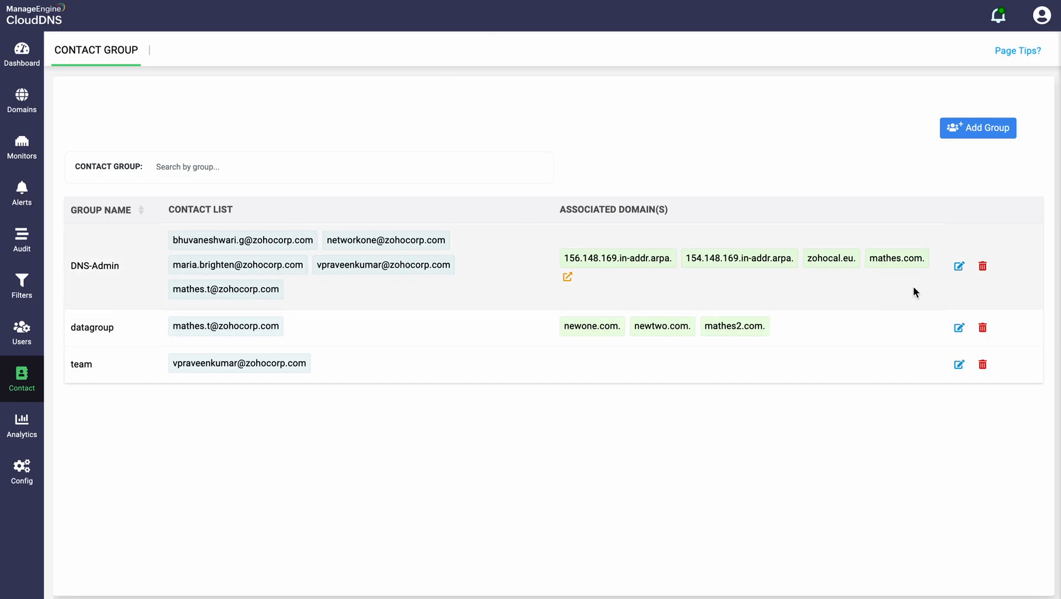
- Review the DNS-Admin contact group's name and e-mail list, close it unchanged, and examine the first listed domain's settings
{"action": "left_click", "coordinate": [959, 268]}
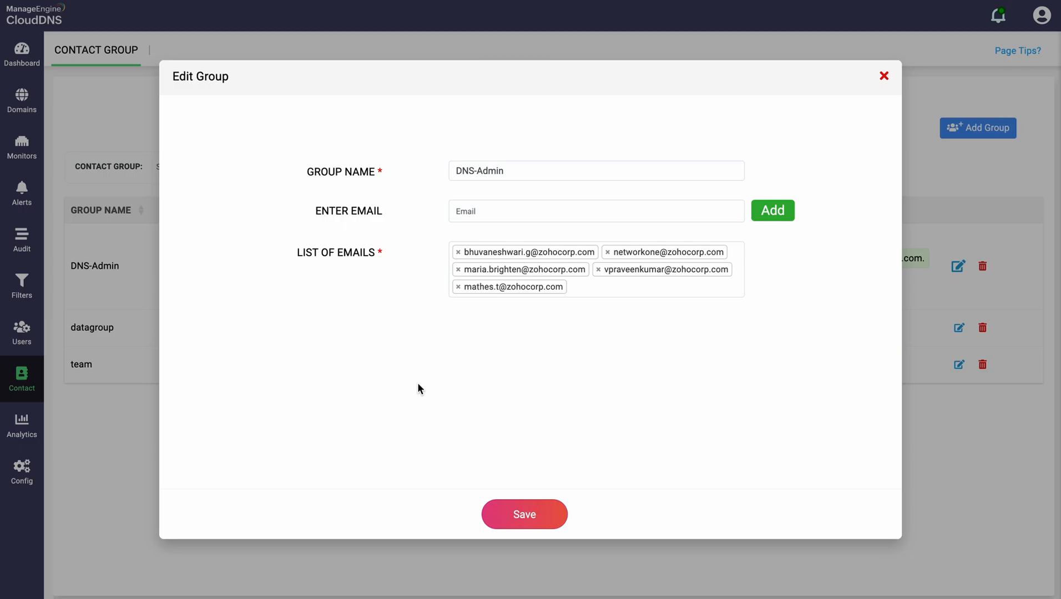
{"action": "left_click", "coordinate": [884, 77]}
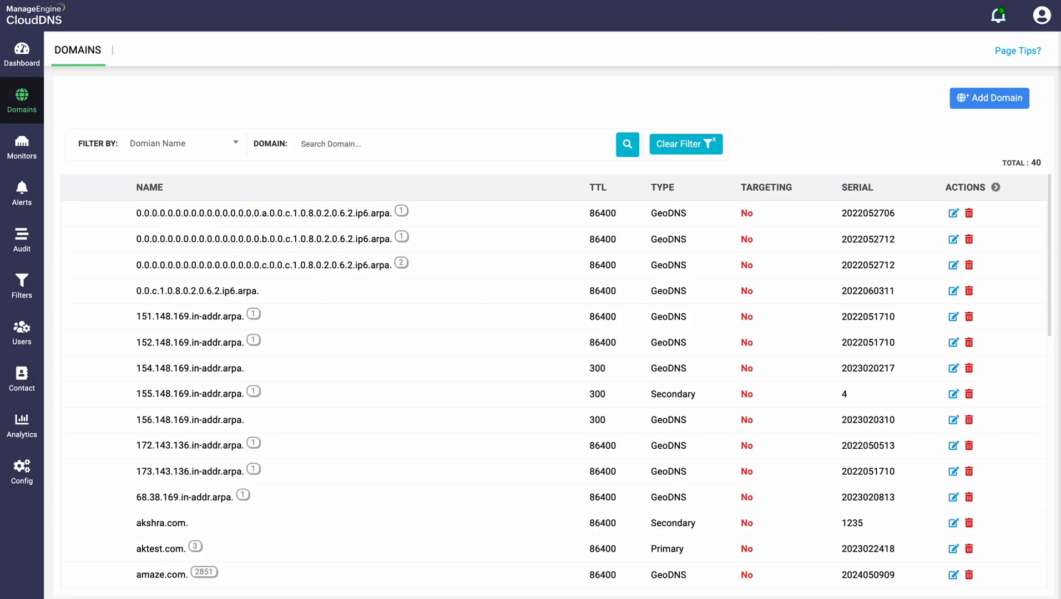
{"action": "left_click", "coordinate": [953, 213]}
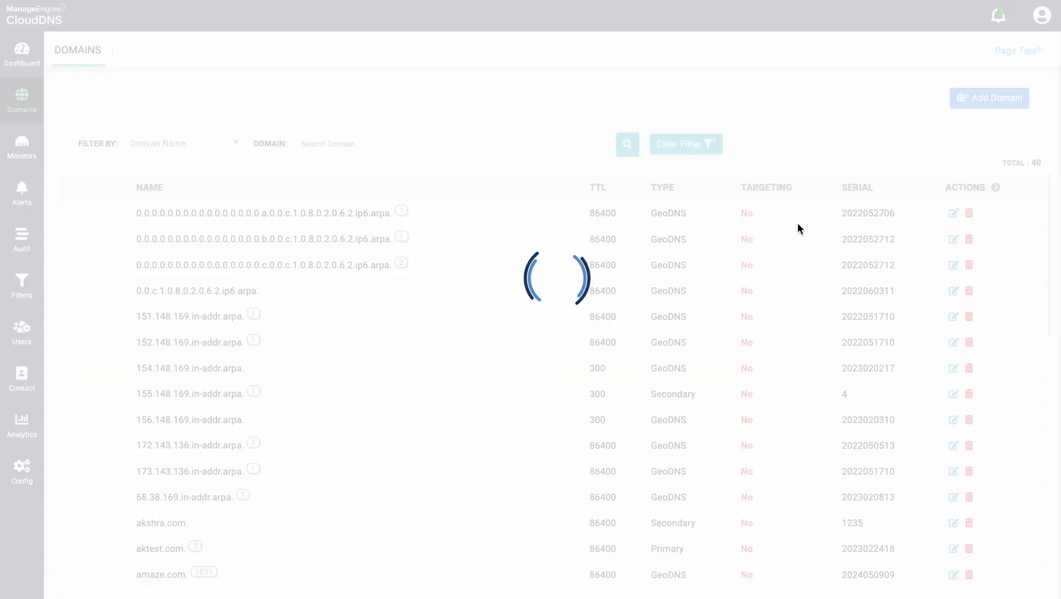
{"action": "scroll", "coordinate": [674, 363], "scroll_direction": "down", "scroll_amount": 3}
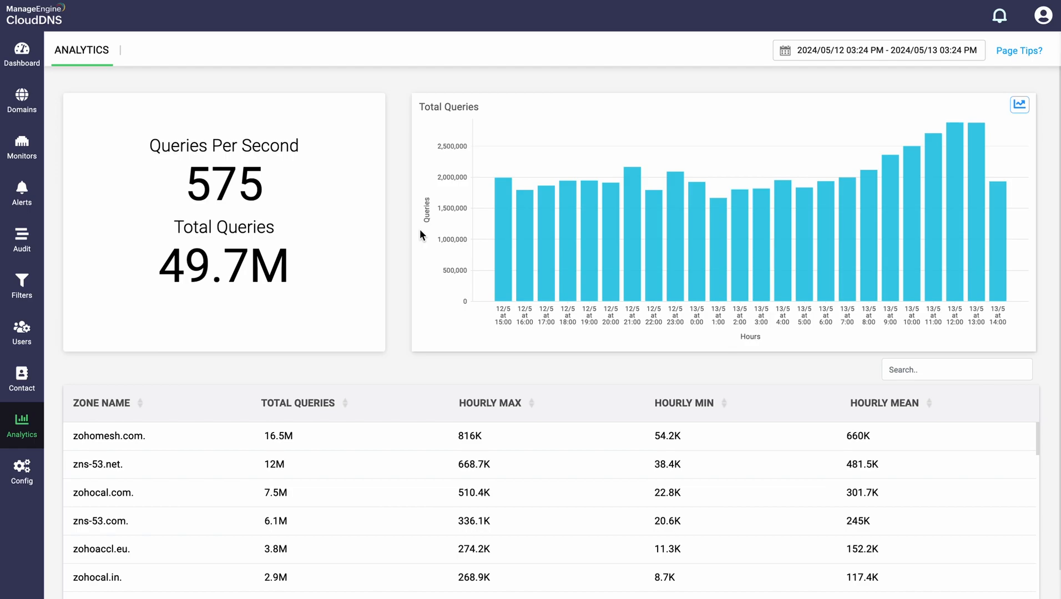
- Review the analytics date range options, total queries and hourly query counts, and display the total queries as a line chart
{"action": "left_click", "coordinate": [902, 53]}
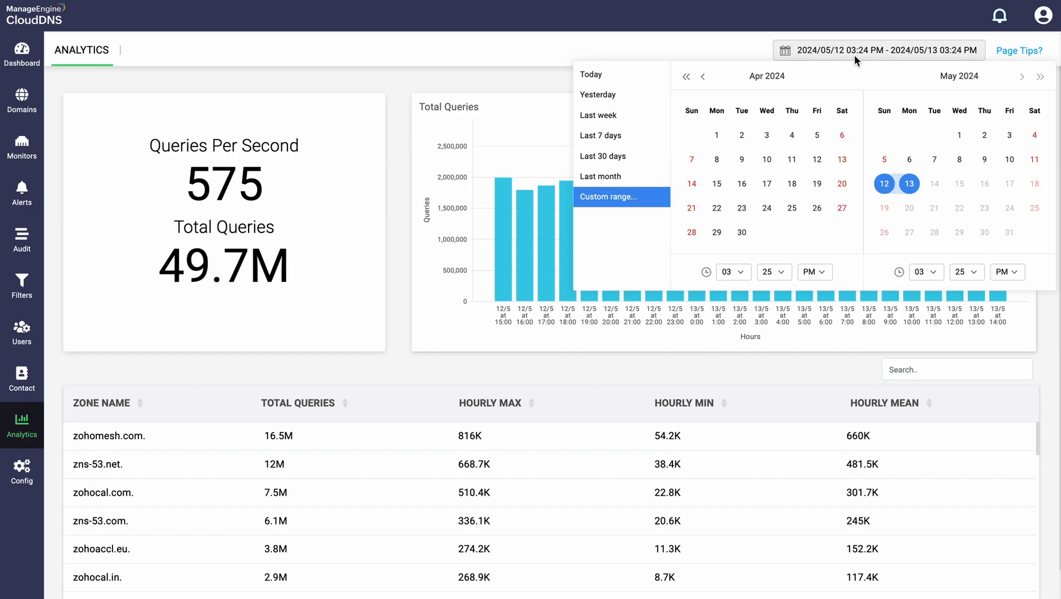
{"action": "left_click", "coordinate": [701, 39]}
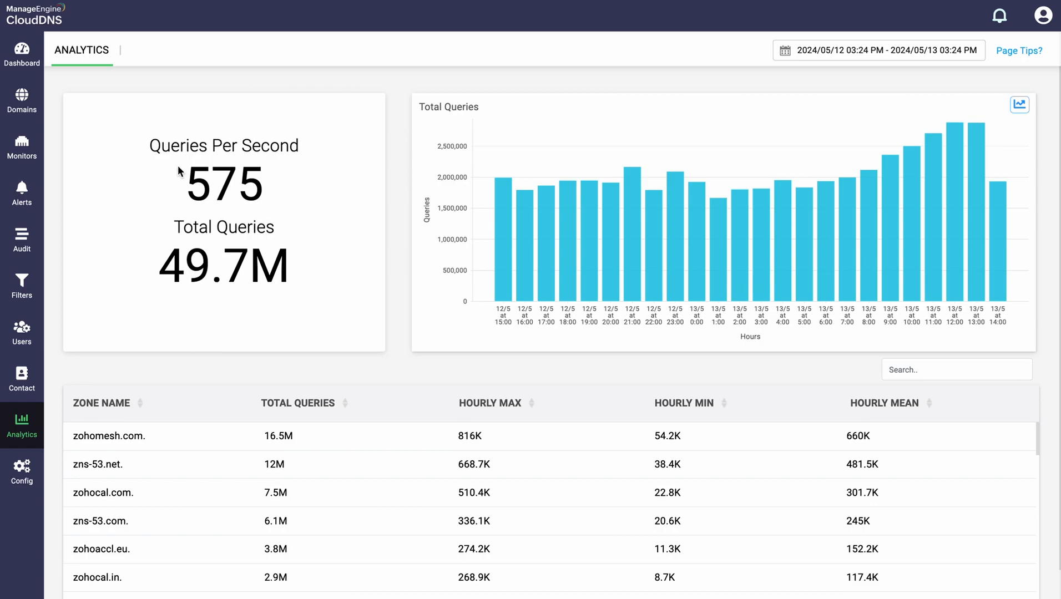
{"action": "mouse_move", "coordinate": [217, 269]}
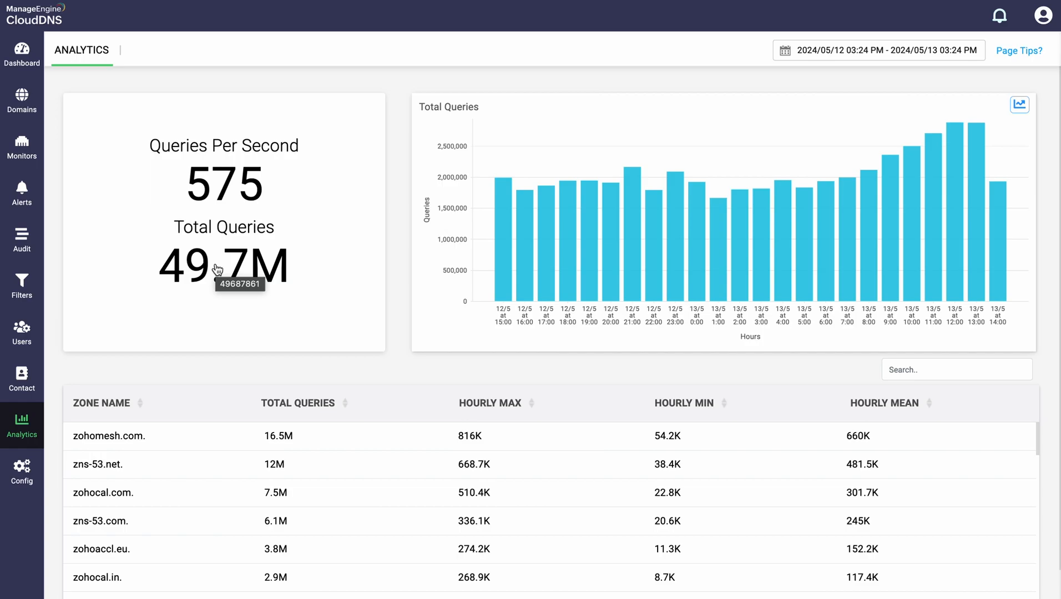
{"action": "mouse_move", "coordinate": [703, 271]}
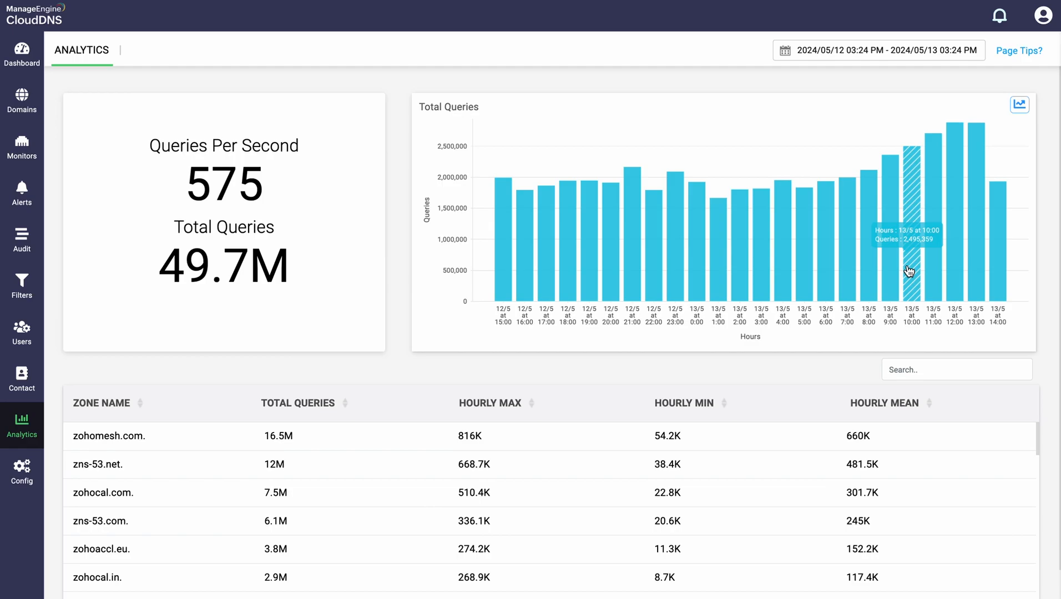
{"action": "left_click", "coordinate": [1019, 106]}
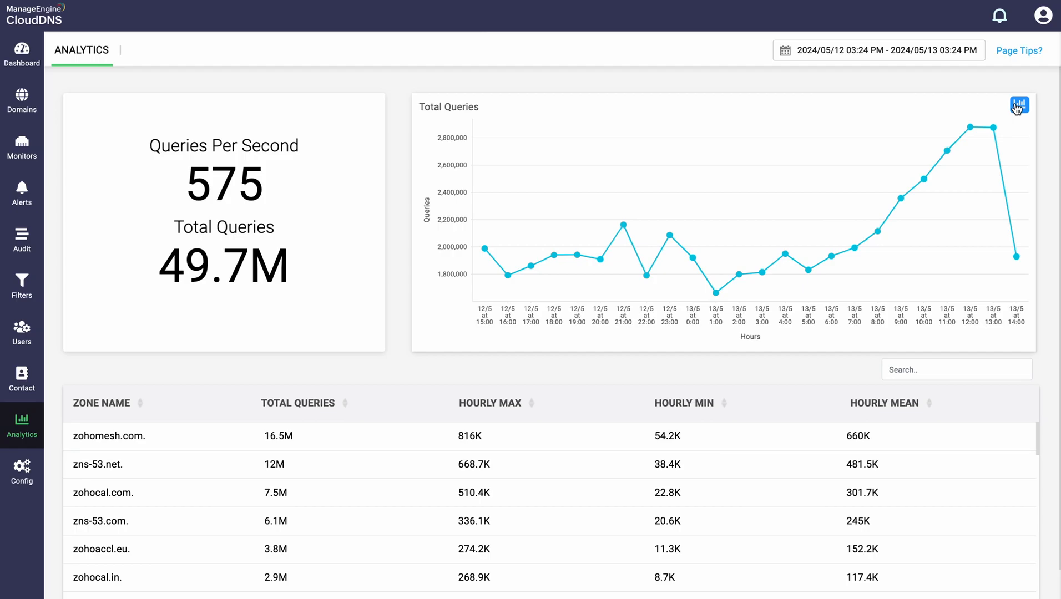
- Open the analytics for zohocal.com and skim its record type, error type and country-wise query sections
{"action": "scroll", "coordinate": [771, 377], "scroll_direction": "down", "scroll_amount": 1}
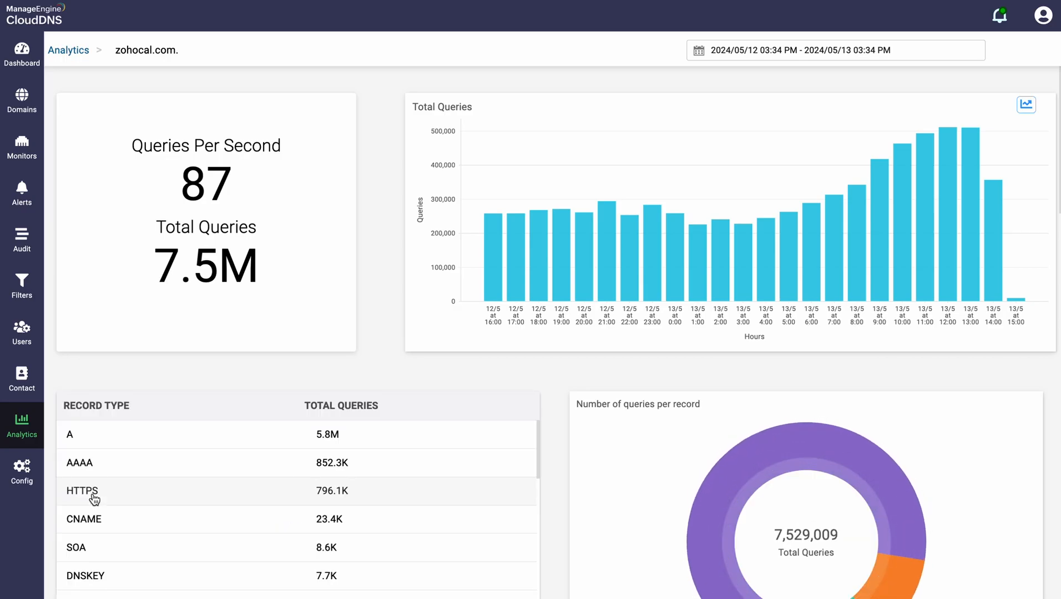
{"action": "scroll", "coordinate": [223, 396], "scroll_direction": "down", "scroll_amount": 3}
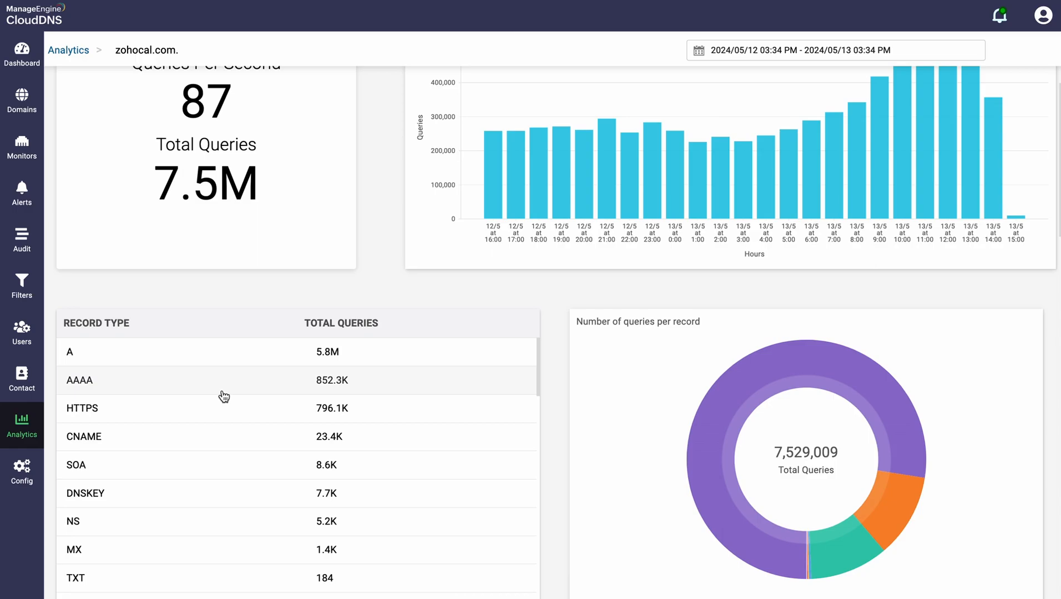
{"action": "right_click", "coordinate": [290, 462]}
{"action": "left_click", "coordinate": [396, 281]}
{"action": "scroll", "coordinate": [395, 280], "scroll_direction": "down", "scroll_amount": 10}
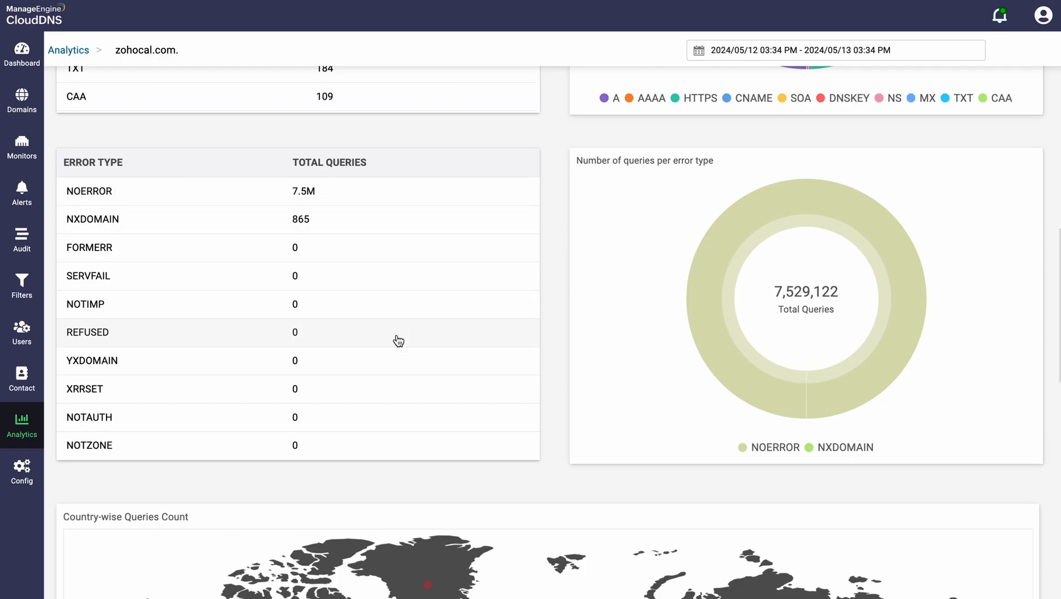
{"action": "scroll", "coordinate": [399, 349], "scroll_direction": "down", "scroll_amount": 2}
{"action": "scroll", "coordinate": [402, 351], "scroll_direction": "down", "scroll_amount": 4}
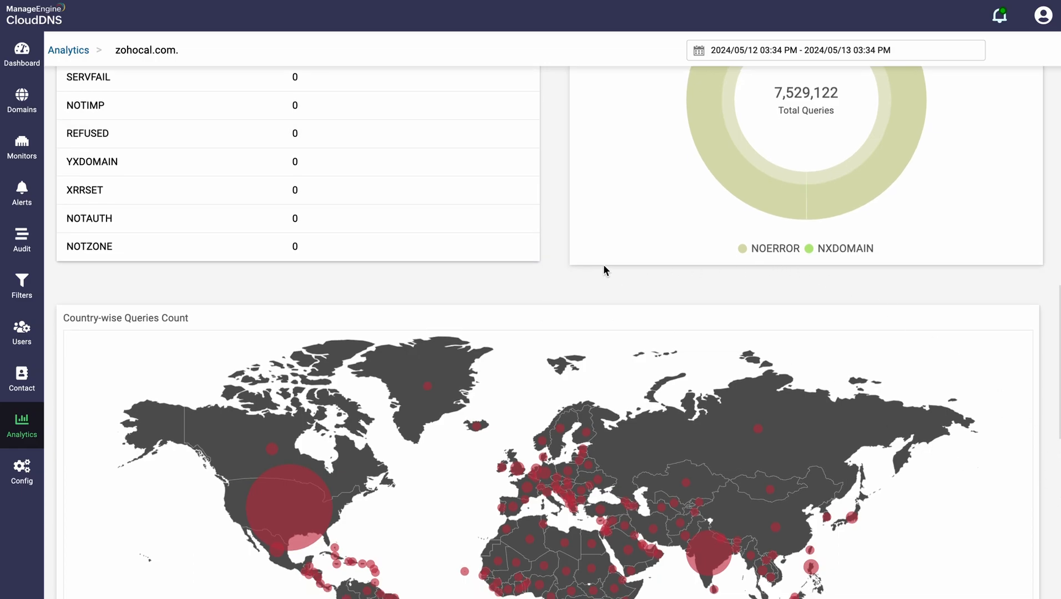
{"action": "scroll", "coordinate": [573, 253], "scroll_direction": "up", "scroll_amount": 10}
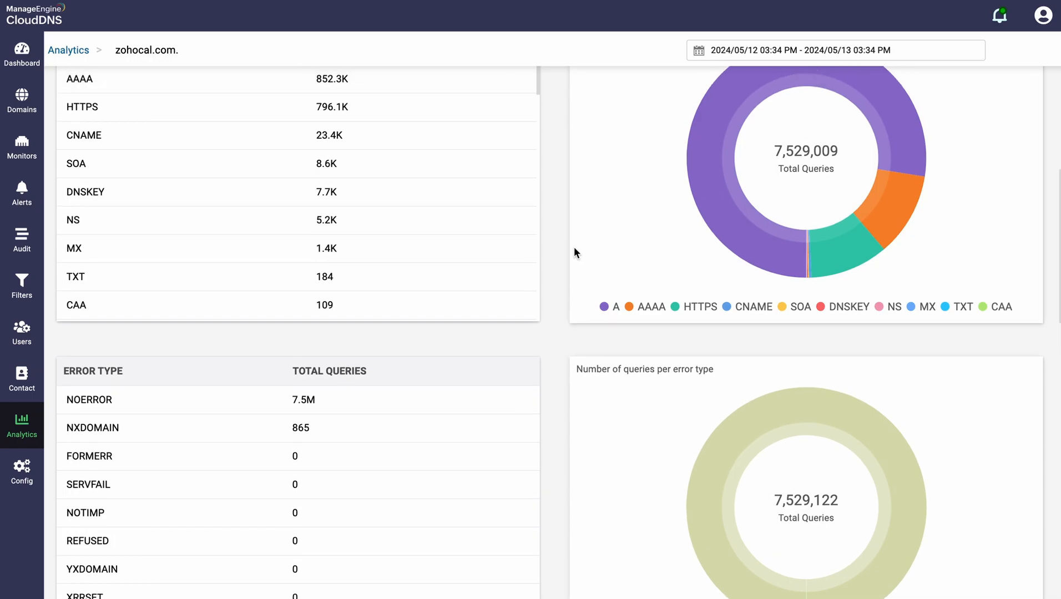
{"action": "scroll", "coordinate": [575, 249], "scroll_direction": "up", "scroll_amount": 1}
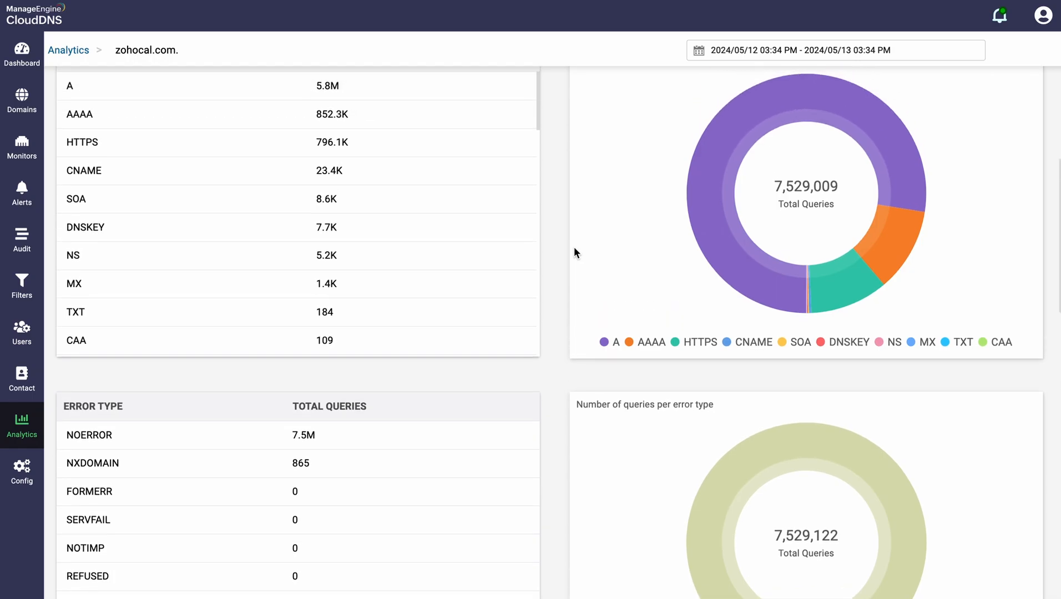
{"action": "scroll", "coordinate": [575, 253], "scroll_direction": "up", "scroll_amount": 1}
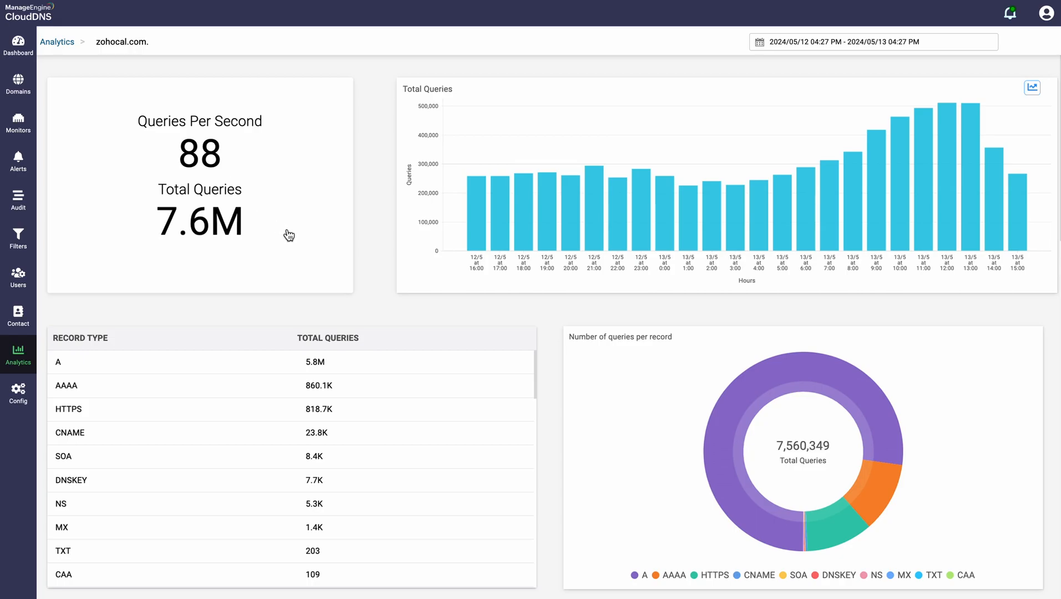
- Examine zohocal.com's hourly and per-record query charts, its error type breakdown, and the country-wise query map down to the country list
{"action": "mouse_move", "coordinate": [476, 251]}
{"action": "mouse_move", "coordinate": [716, 452]}
{"action": "mouse_move", "coordinate": [759, 511]}
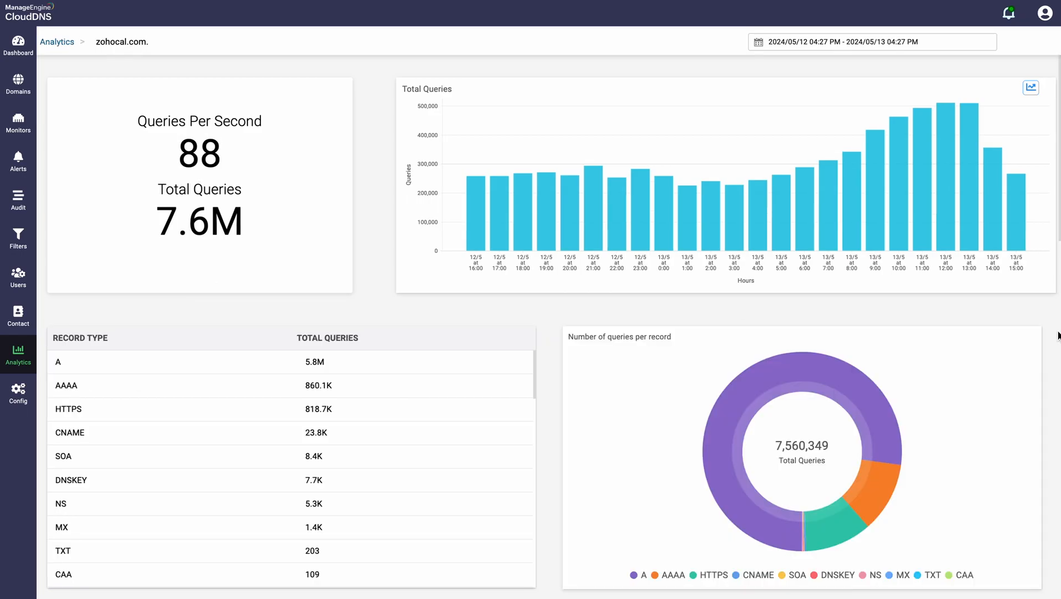
{"action": "scroll", "coordinate": [1058, 336], "scroll_direction": "down", "scroll_amount": 5}
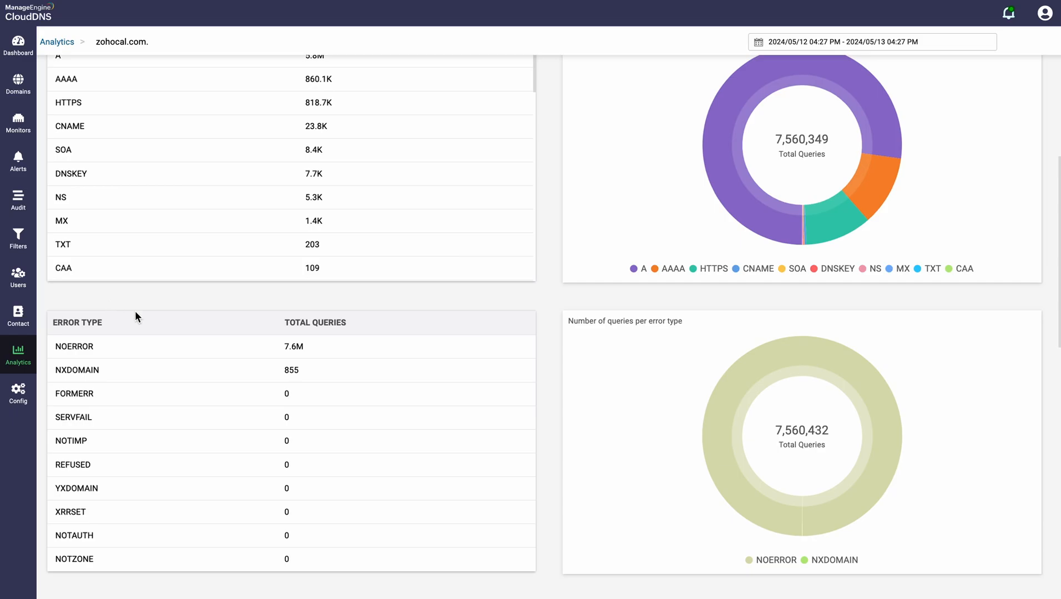
{"action": "scroll", "coordinate": [1056, 399], "scroll_direction": "down", "scroll_amount": 4}
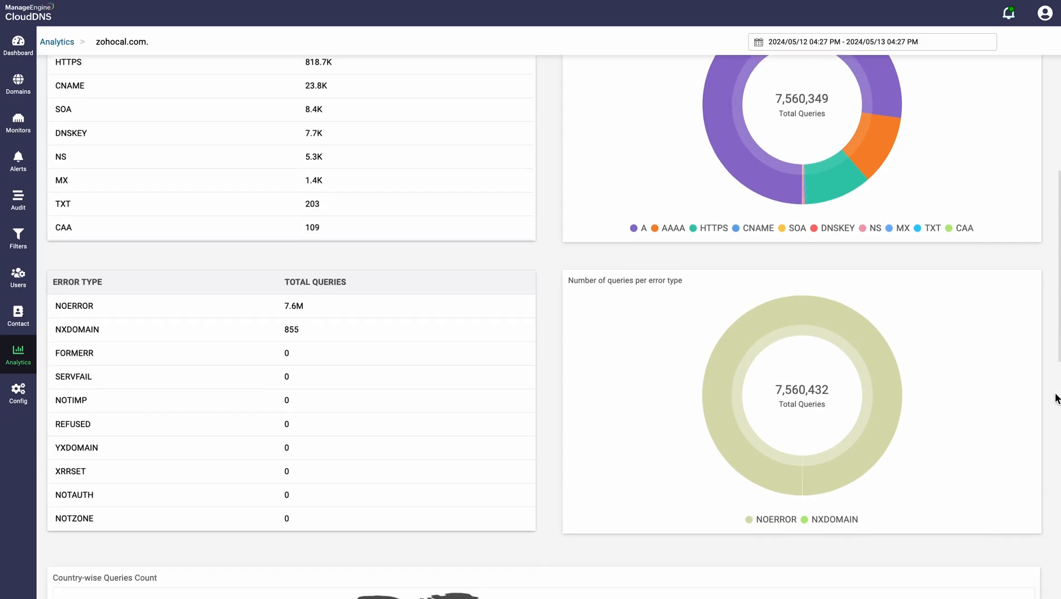
{"action": "scroll", "coordinate": [1056, 399], "scroll_direction": "down", "scroll_amount": 7}
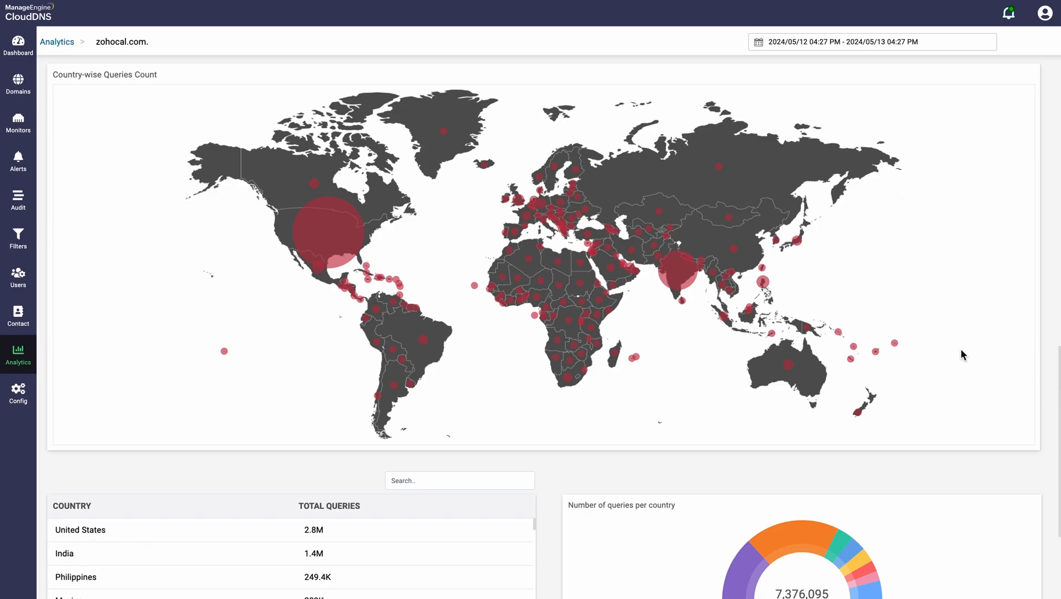
{"action": "mouse_move", "coordinate": [362, 301]}
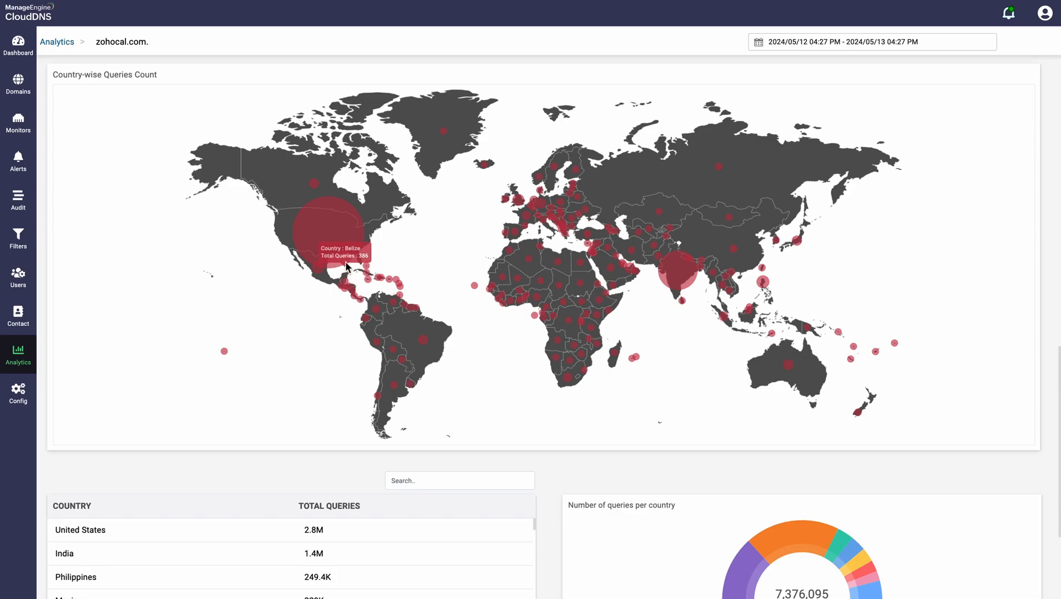
{"action": "mouse_move", "coordinate": [334, 250]}
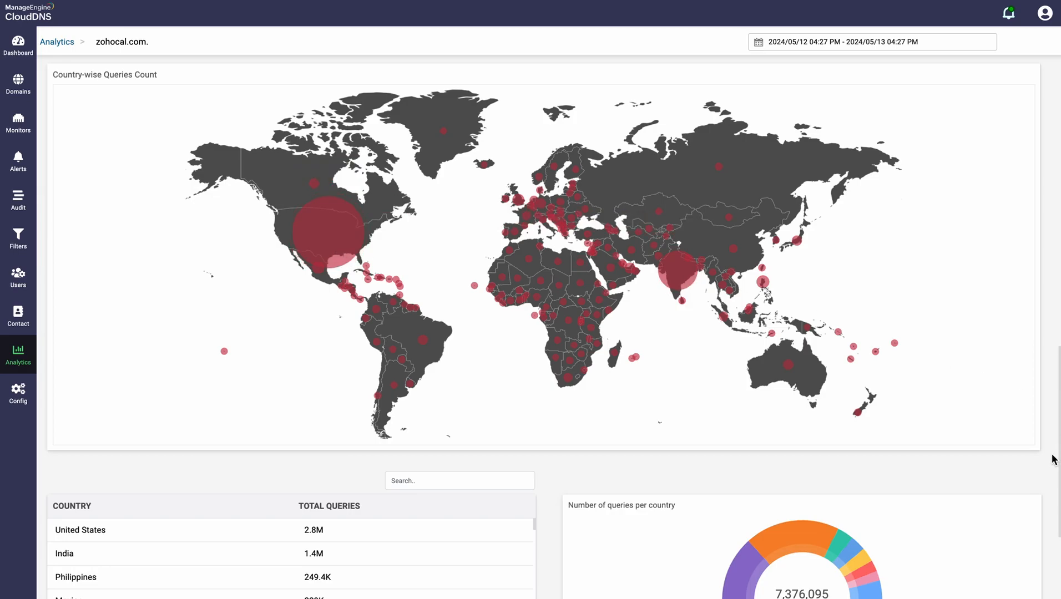
{"action": "scroll", "coordinate": [1055, 455], "scroll_direction": "down", "scroll_amount": 3}
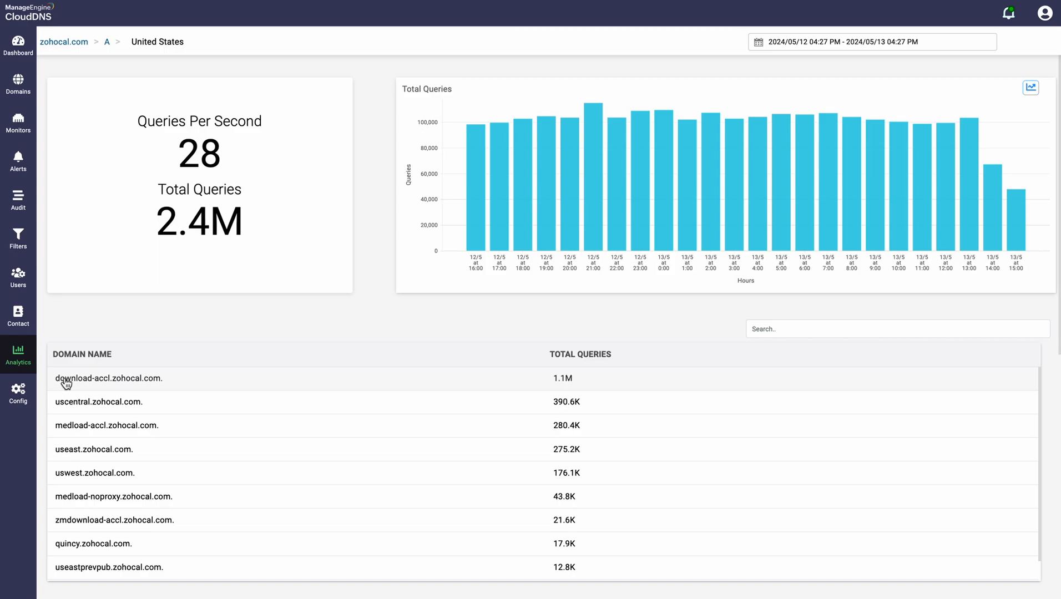
- Examine the region-wise query map for zohocal.com's A record queries from the United States
{"action": "scroll", "coordinate": [1056, 481], "scroll_direction": "down", "scroll_amount": 8}
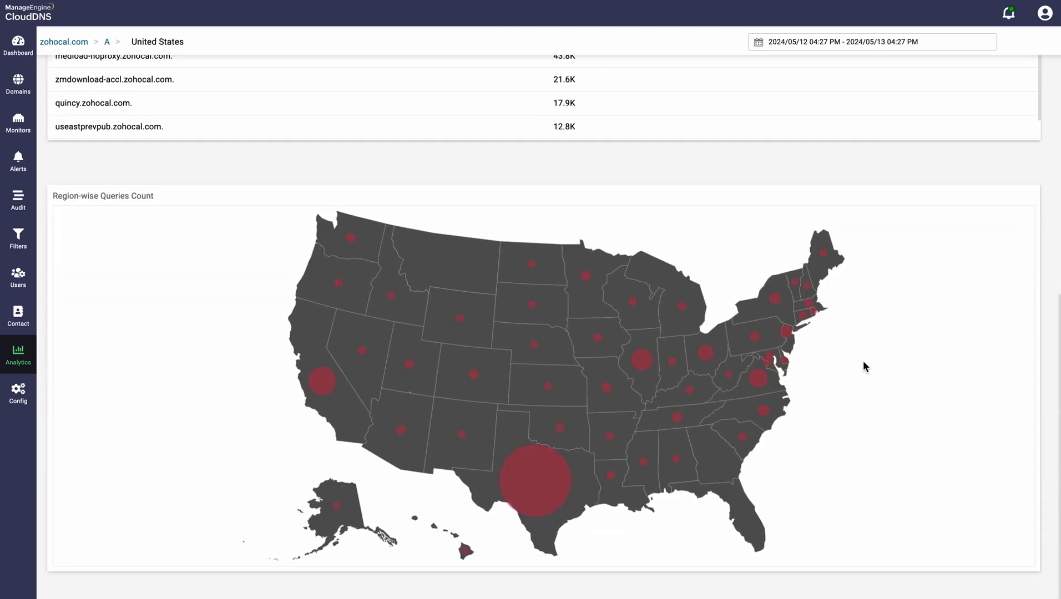
{"action": "mouse_move", "coordinate": [345, 241]}
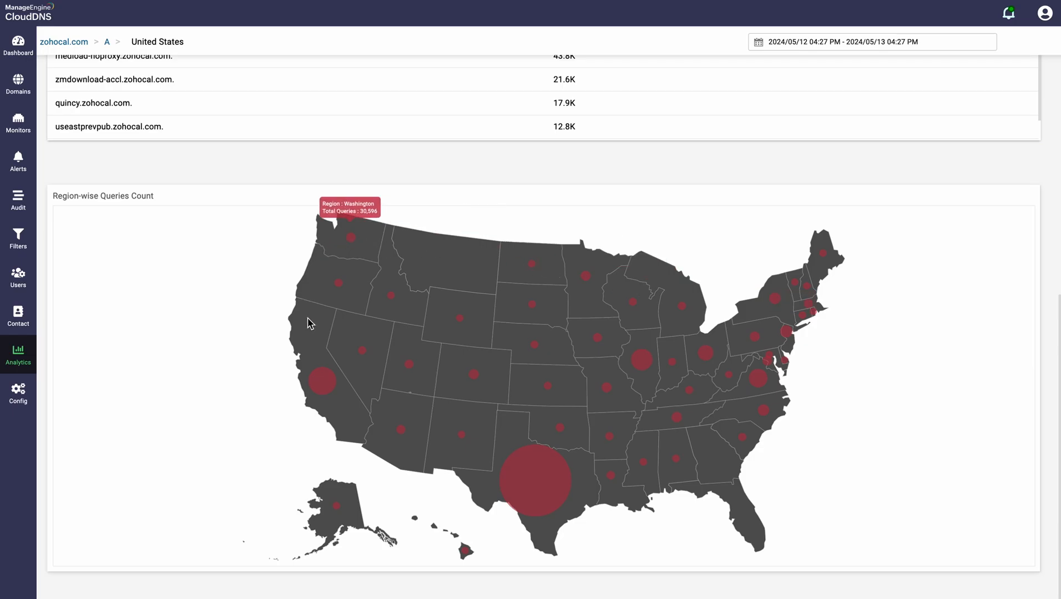
{"action": "mouse_move", "coordinate": [548, 508]}
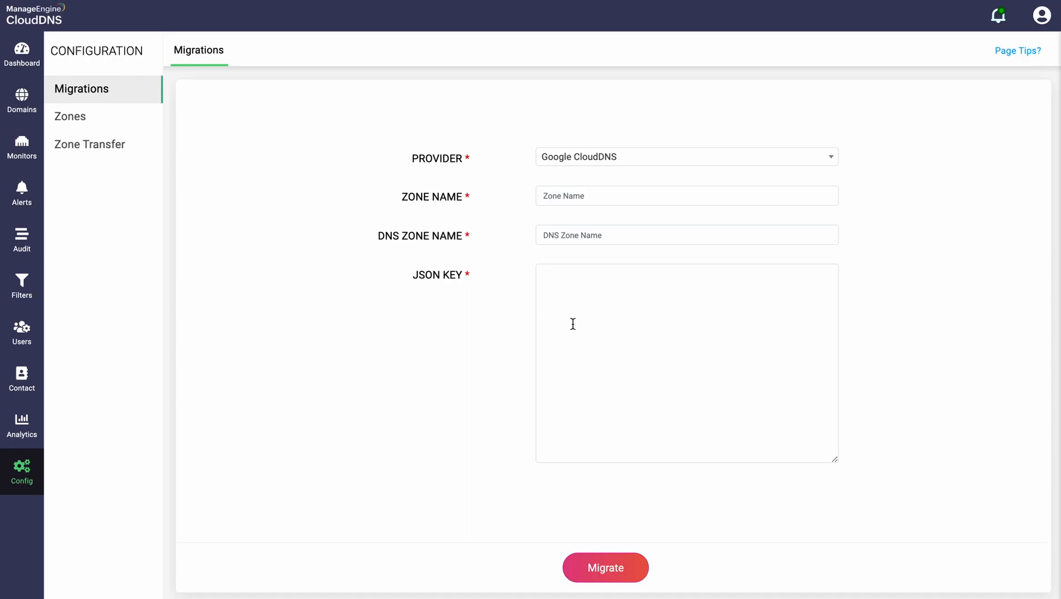
- Review the migration provider options and the fields required for AWS Route53 and Microsoft Azure, without entering any data
{"action": "left_click", "coordinate": [565, 161]}
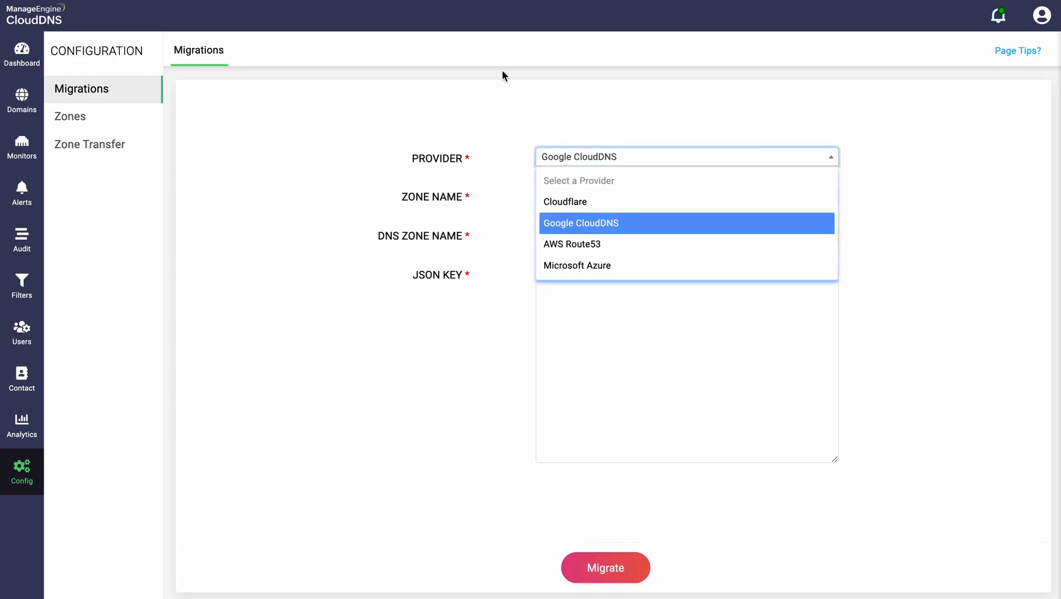
{"action": "left_click", "coordinate": [542, 247]}
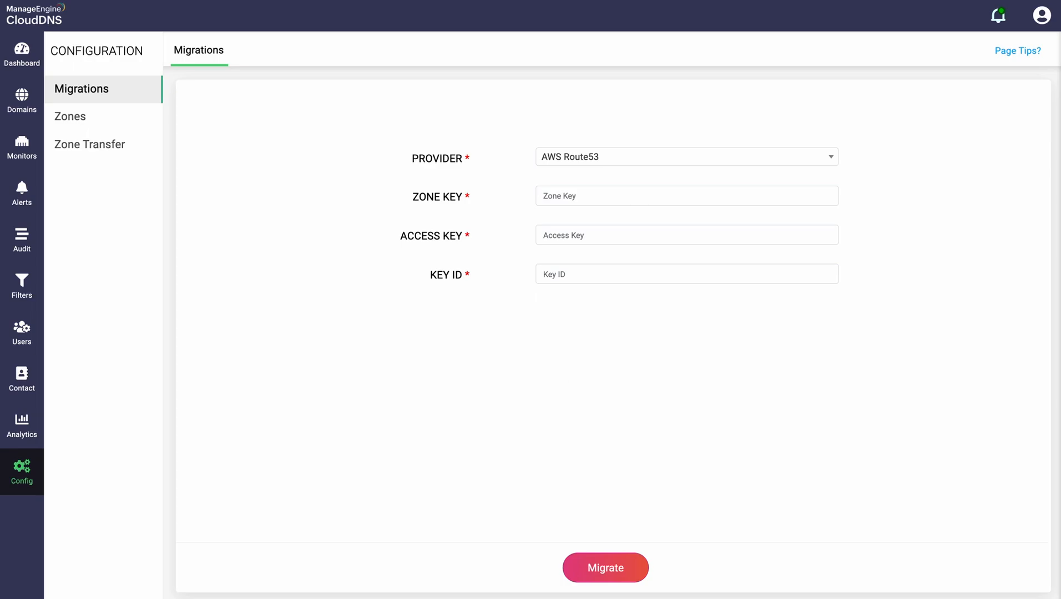
{"action": "left_click", "coordinate": [597, 270]}
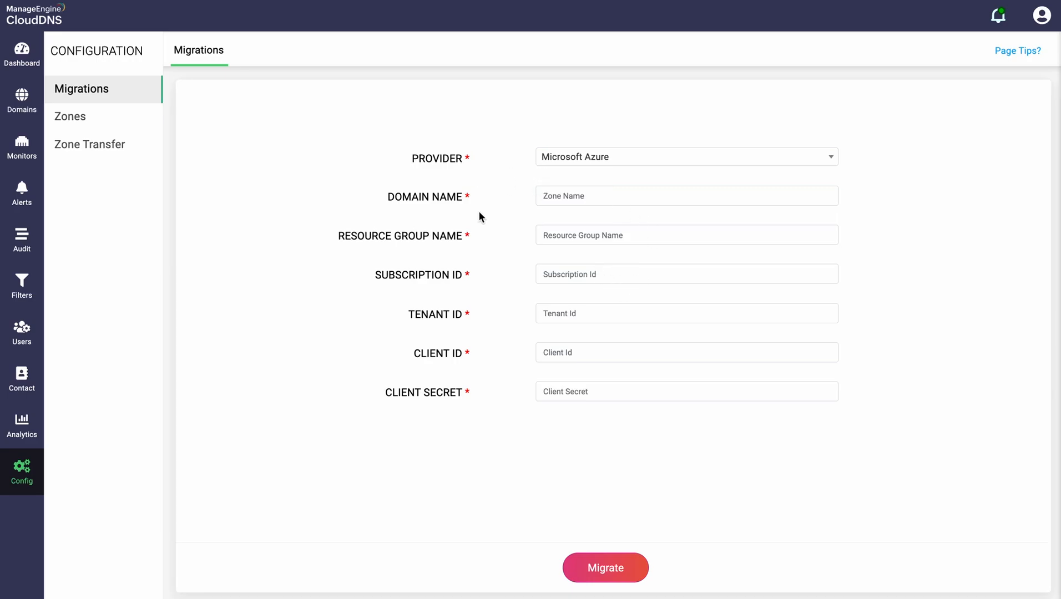
{"action": "left_click", "coordinate": [555, 198]}
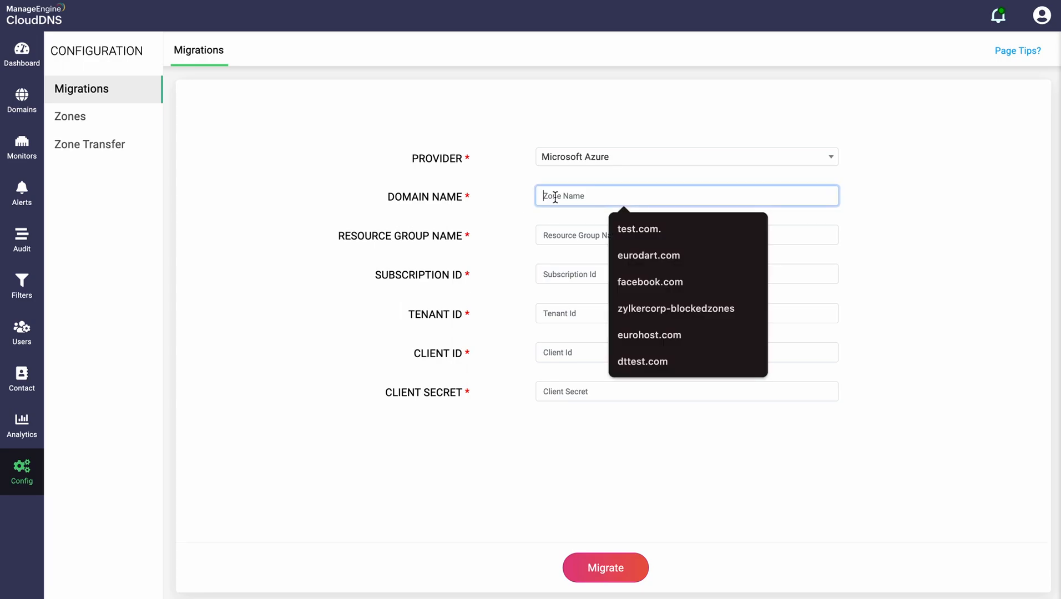
{"action": "left_click", "coordinate": [482, 199]}
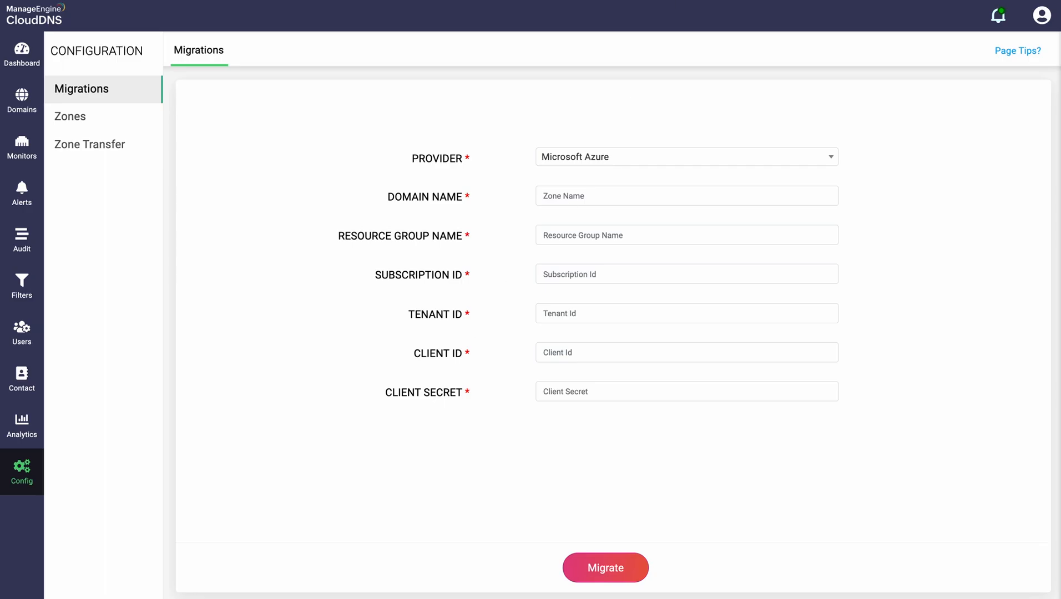
- Review the SOA templates and the template creation form in the zone configuration, leave it unsaved, and open the domain list
{"action": "left_click", "coordinate": [70, 117]}
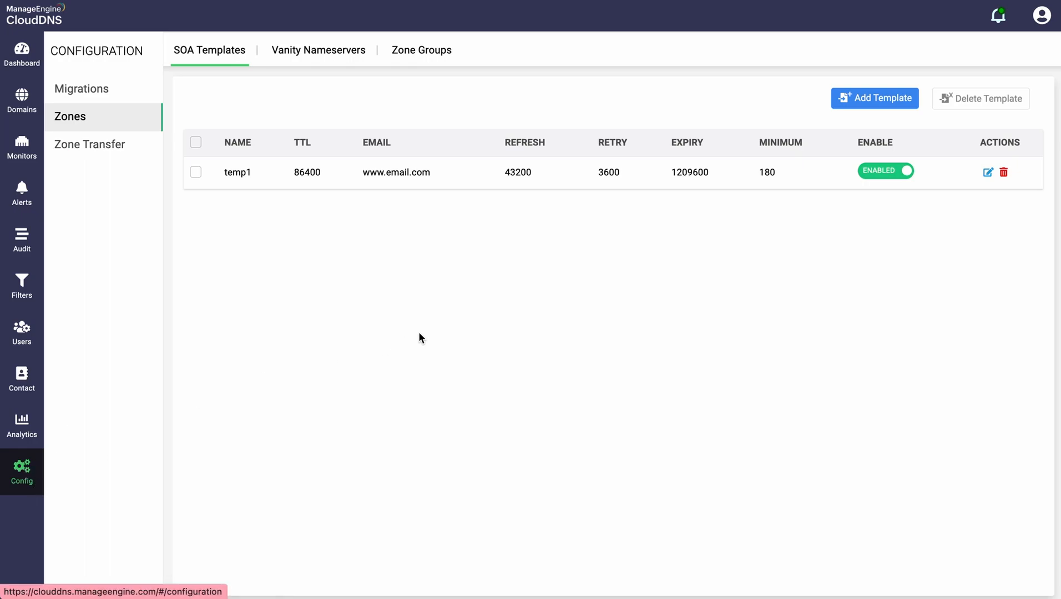
{"action": "left_click", "coordinate": [841, 102]}
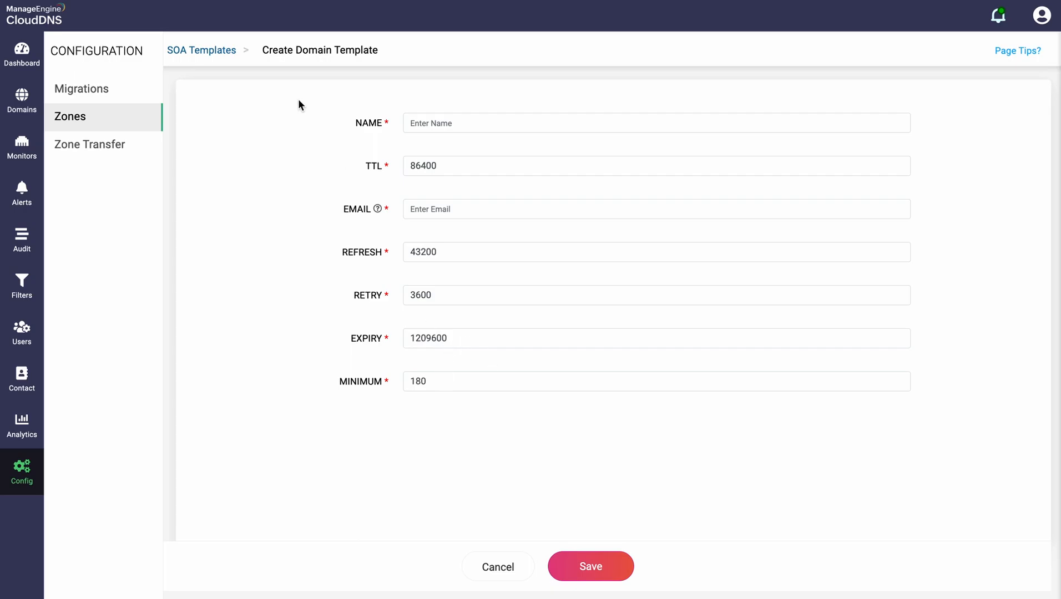
{"action": "left_click", "coordinate": [210, 55]}
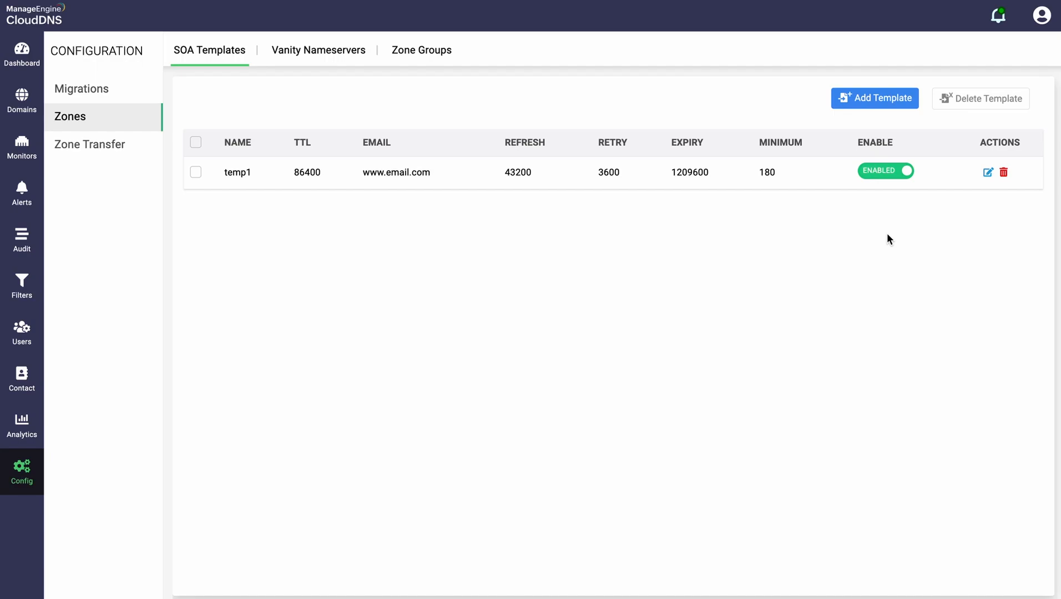
{"action": "left_click", "coordinate": [16, 118]}
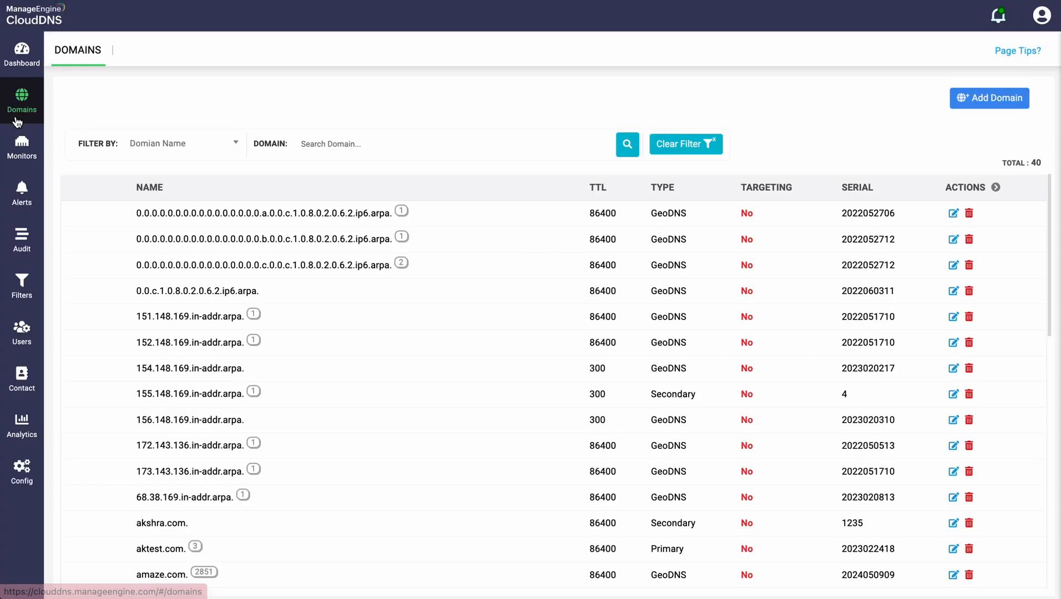
- Review the vanity nameserver creation form, switching the type to Specific Region to examine the region choices and host name field, and leave it unsaved
{"action": "left_click", "coordinate": [994, 98]}
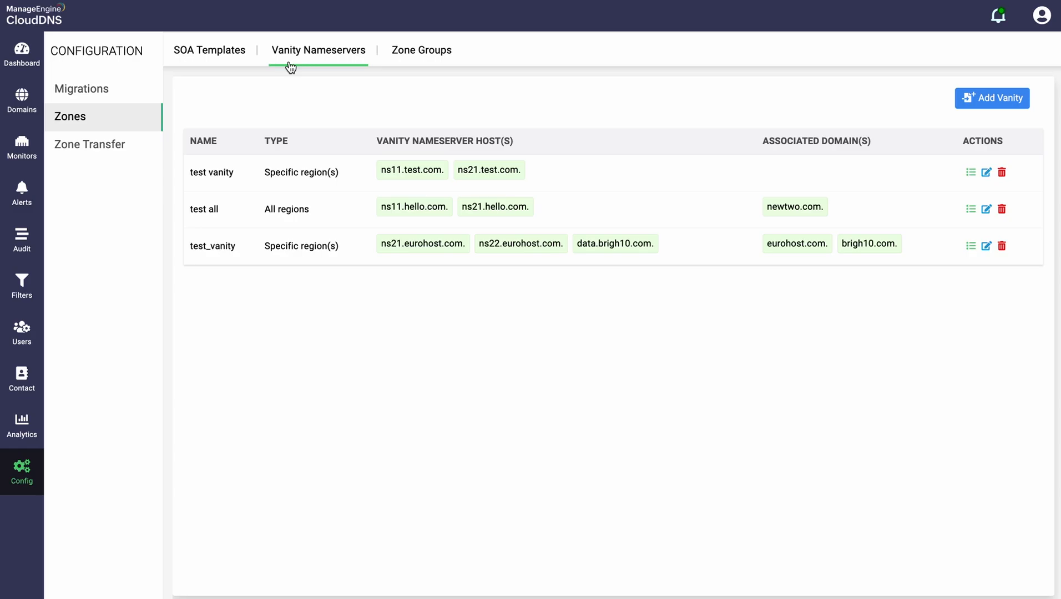
{"action": "left_click", "coordinate": [971, 99]}
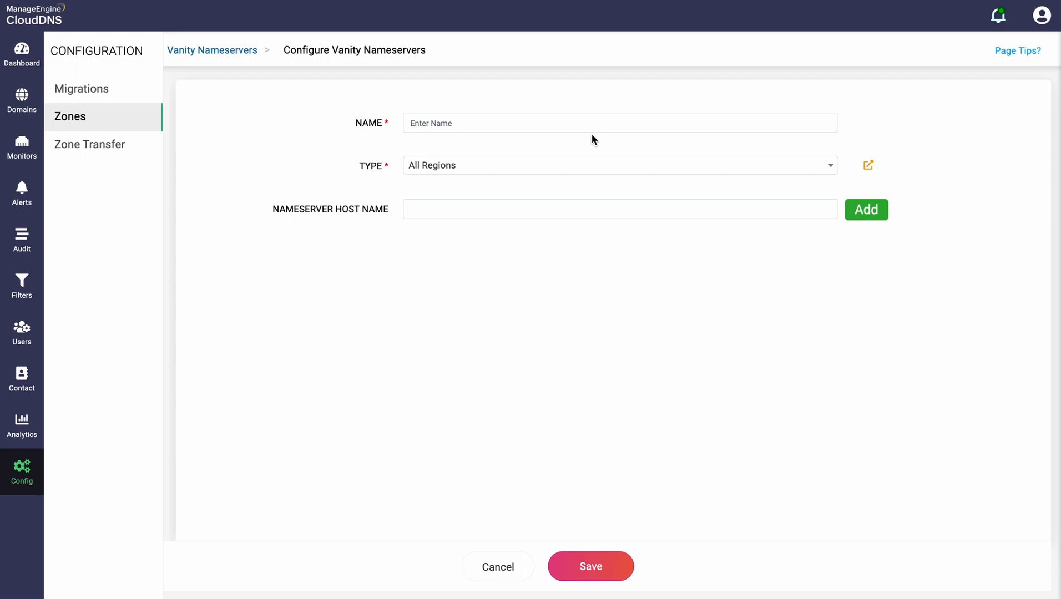
{"action": "left_click", "coordinate": [580, 168]}
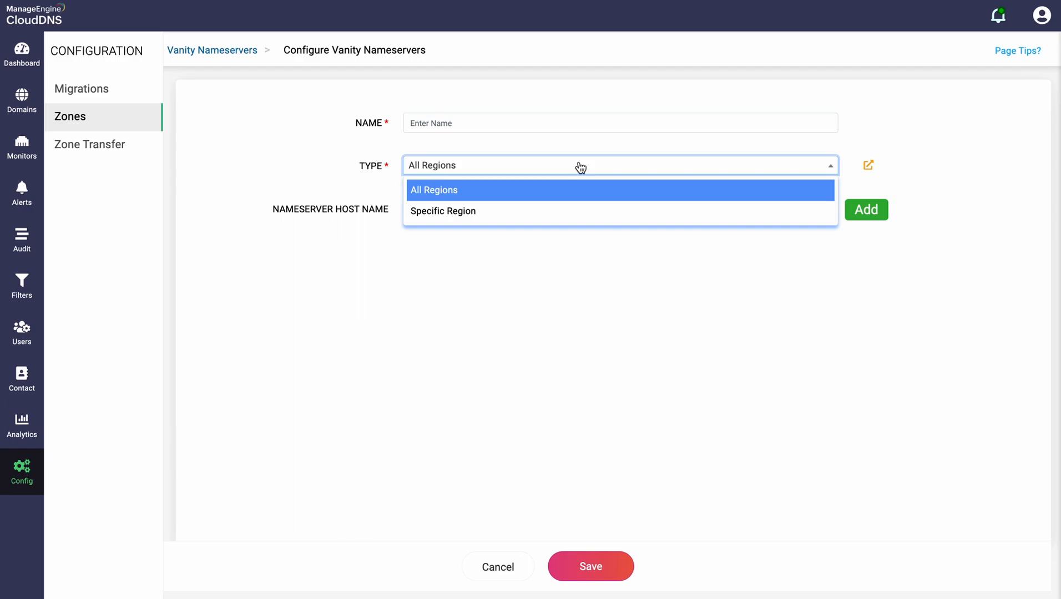
{"action": "left_click", "coordinate": [361, 180]}
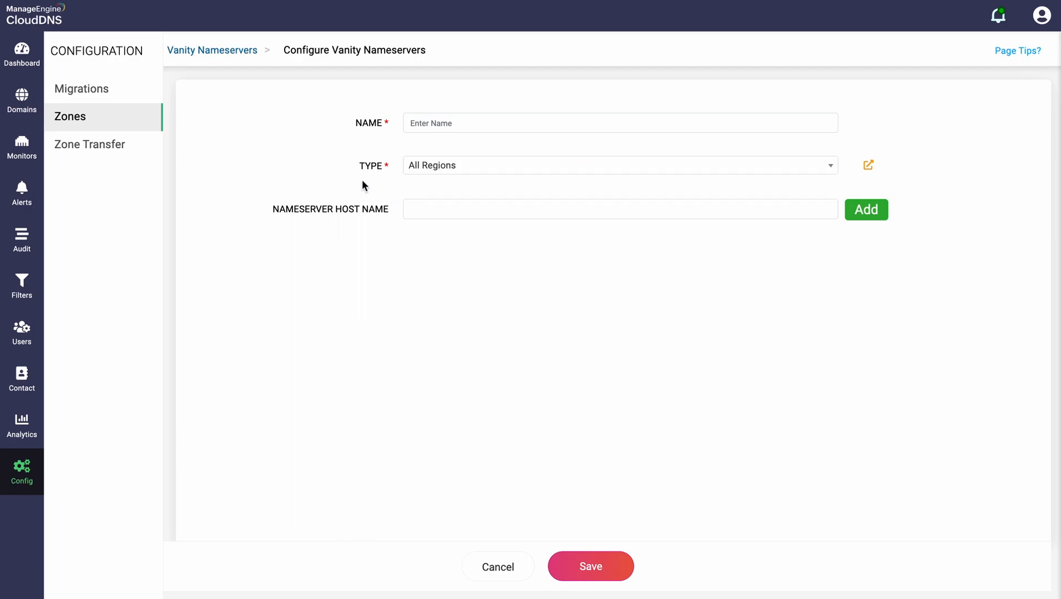
{"action": "left_click", "coordinate": [476, 172]}
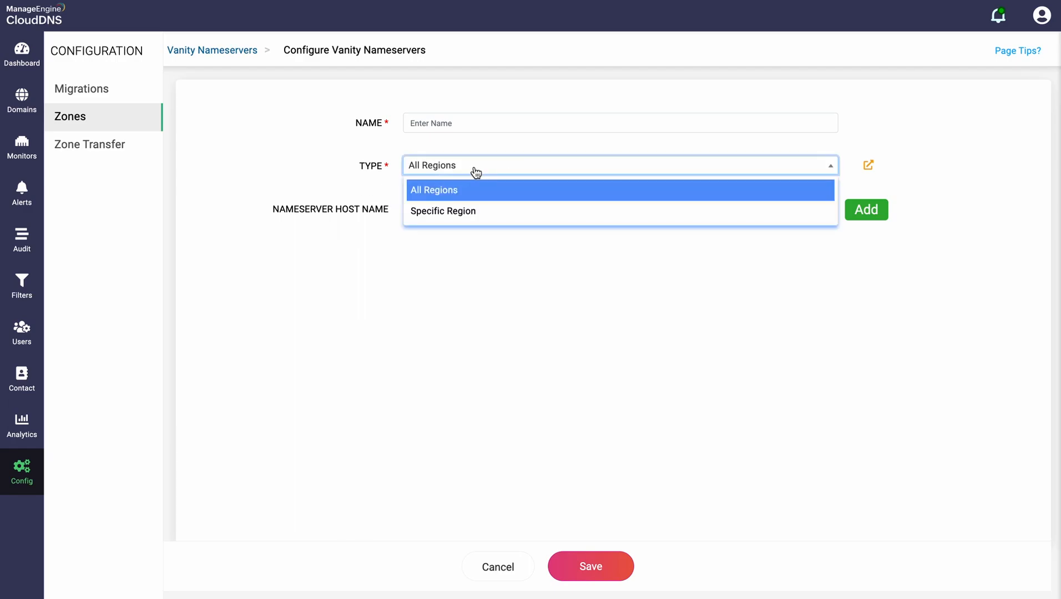
{"action": "left_click", "coordinate": [478, 210]}
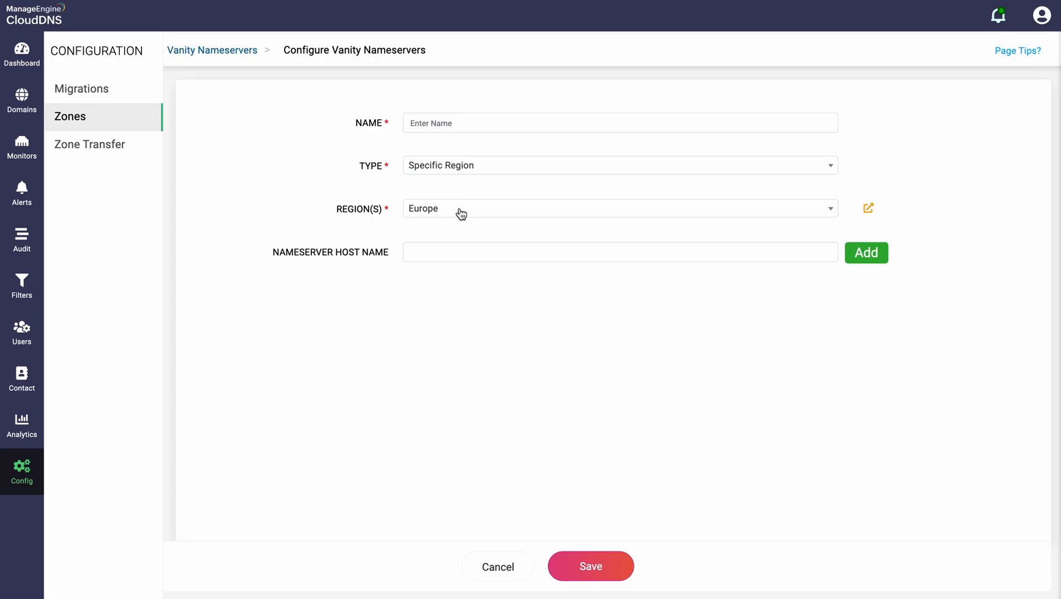
{"action": "left_click", "coordinate": [461, 215]}
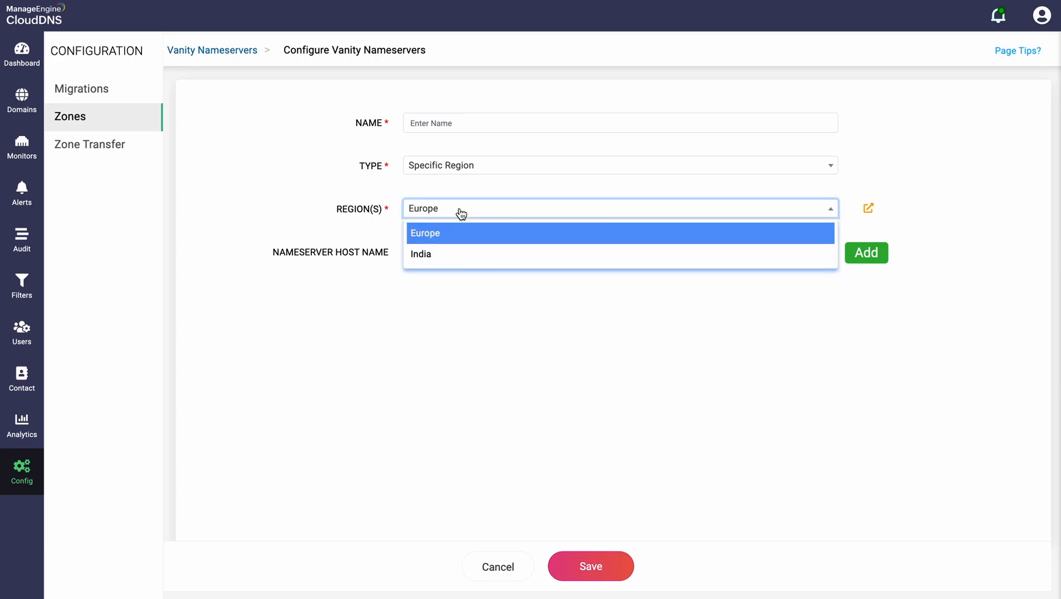
{"action": "left_click", "coordinate": [343, 191]}
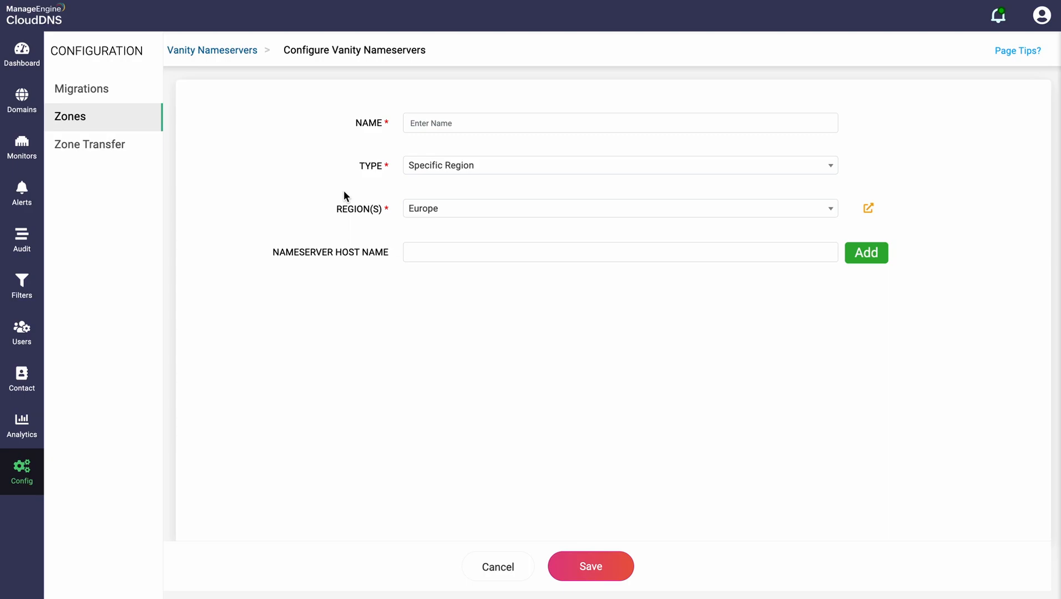
{"action": "left_click", "coordinate": [427, 258]}
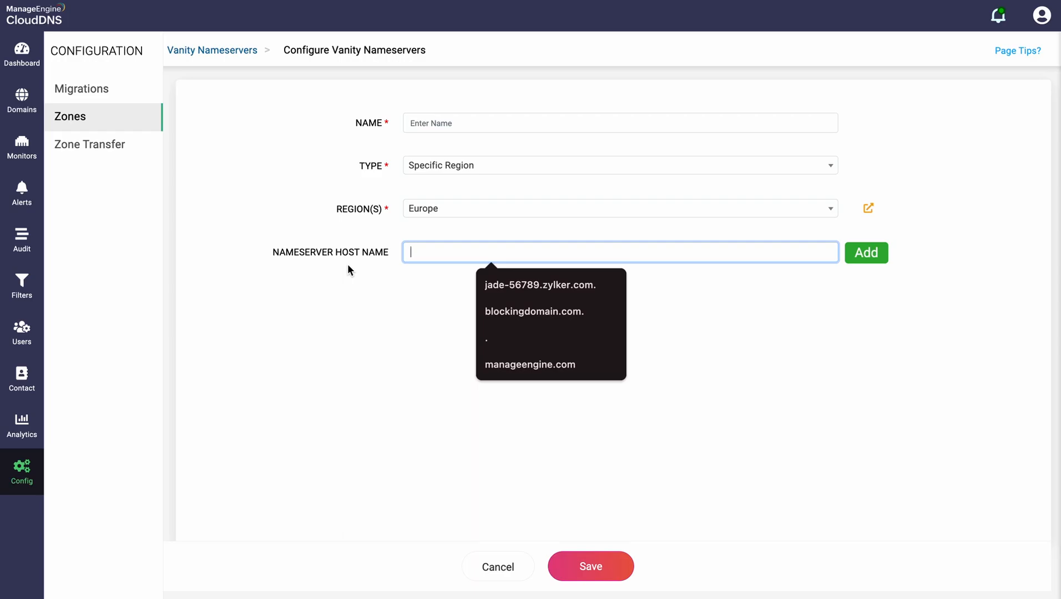
{"action": "left_click", "coordinate": [224, 45]}
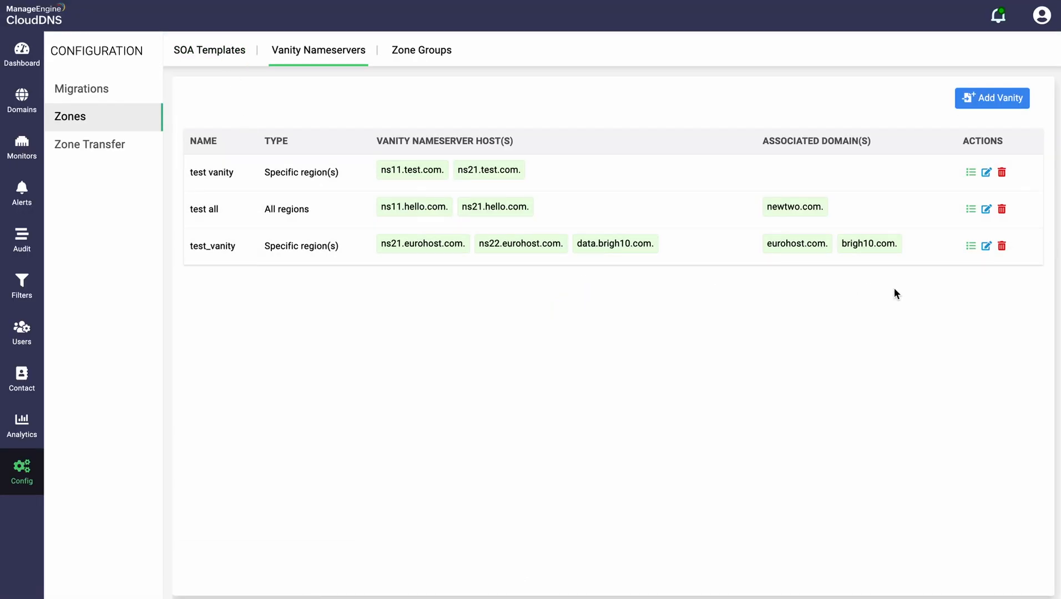
- Review the region and nameserver hosts of the test_vanity entry, and return to the vanity nameserver list without saving
{"action": "left_click", "coordinate": [985, 247]}
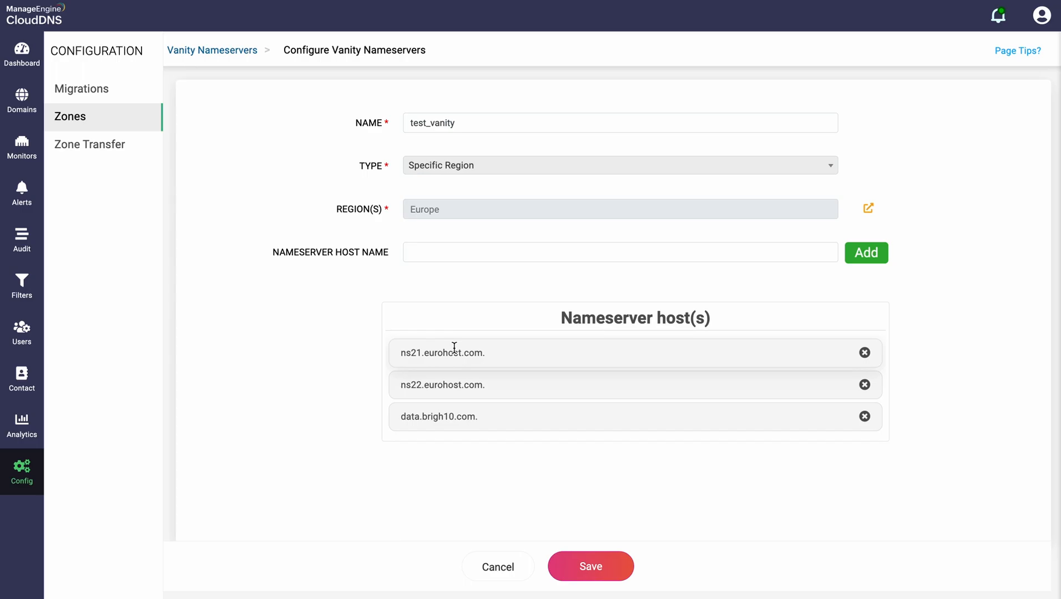
{"action": "left_click", "coordinate": [489, 567]}
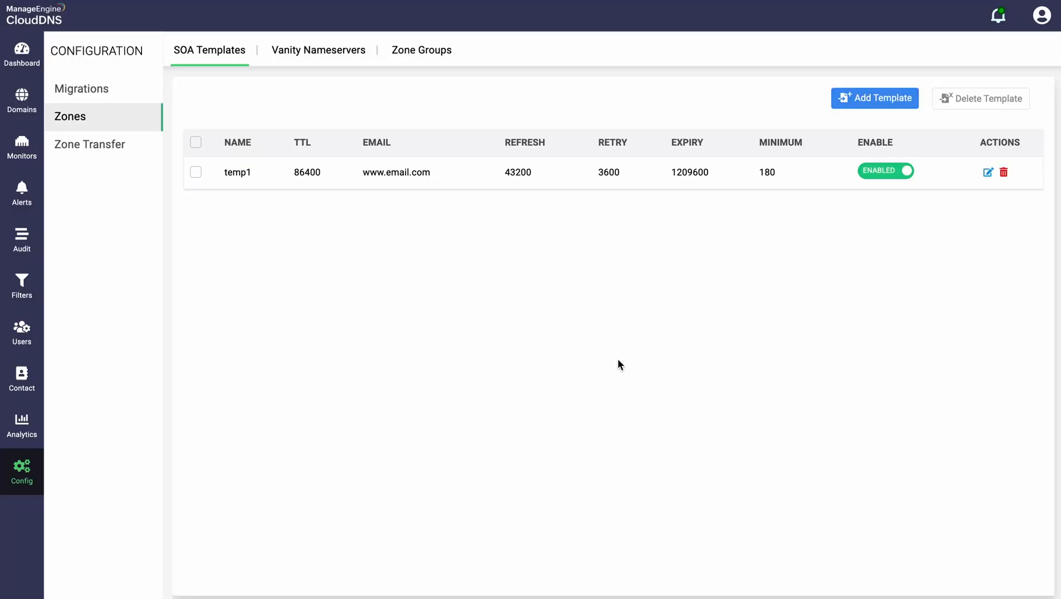
{"action": "left_click", "coordinate": [327, 53]}
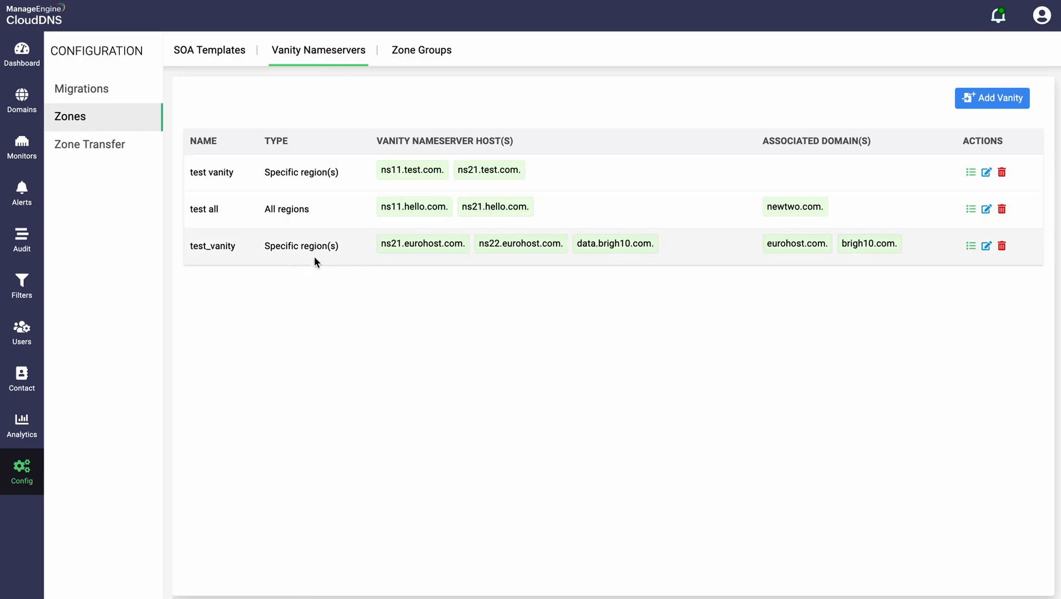
{"action": "left_click", "coordinate": [972, 248]}
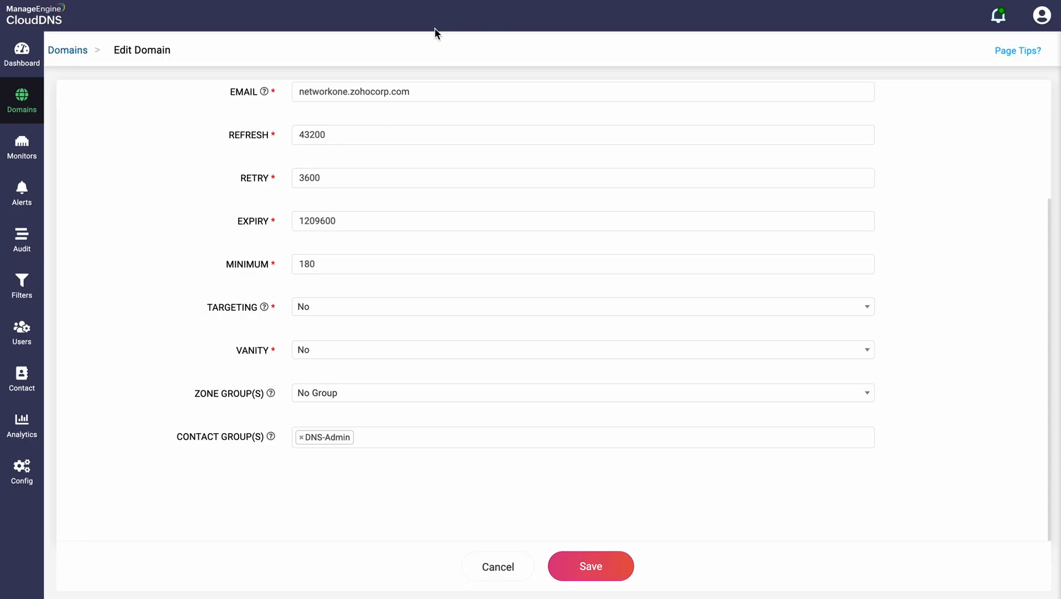
- Review the Vanity and Vanity Nameservers options in brigh10.com's domain settings, keep Yes and test_vanity, and save the domain
{"action": "left_click", "coordinate": [77, 53]}
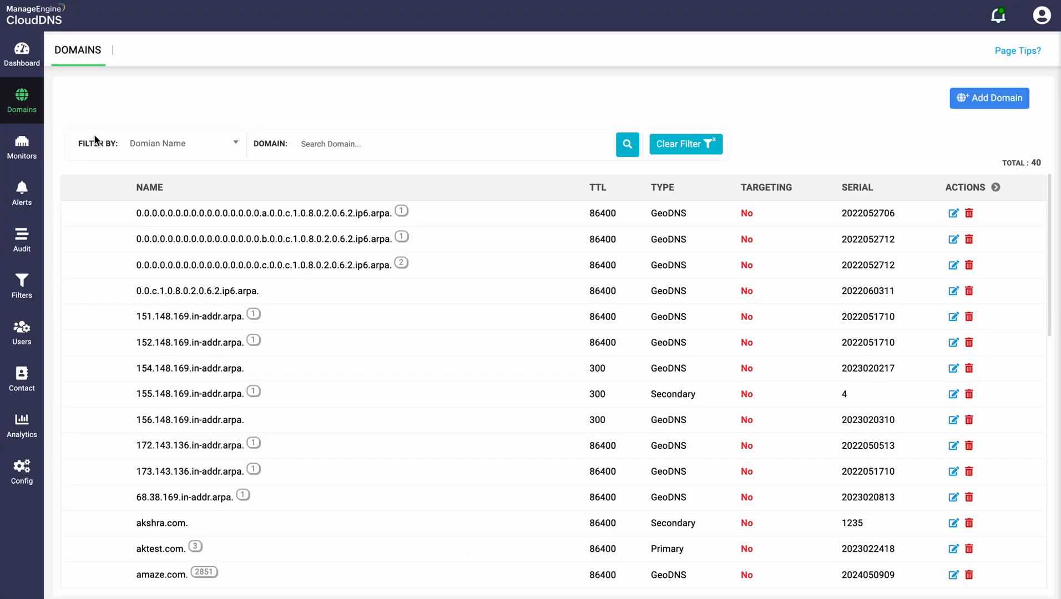
{"action": "scroll", "coordinate": [171, 448], "scroll_direction": "down", "scroll_amount": 2}
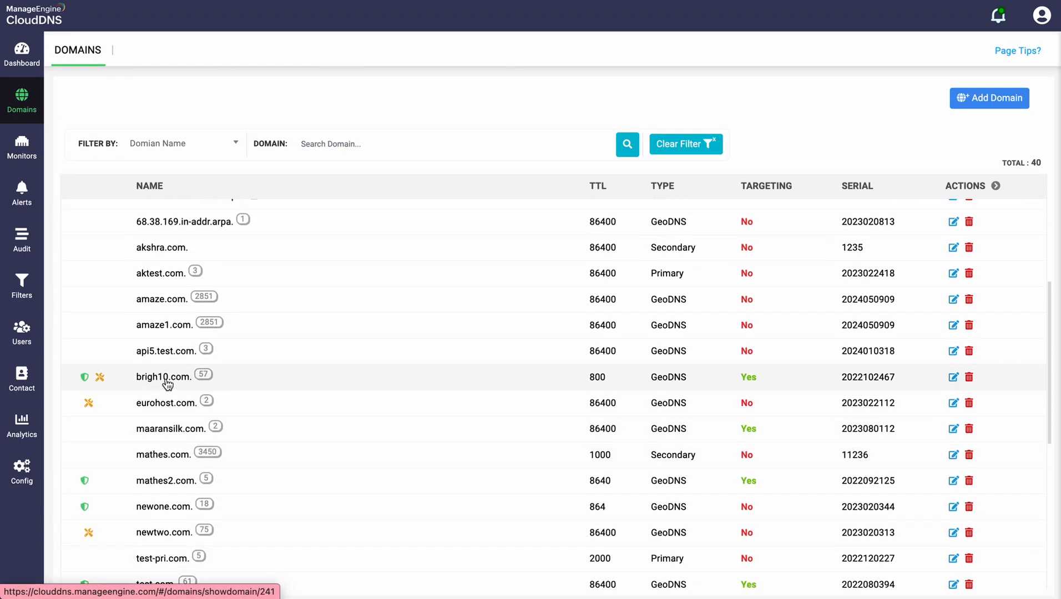
{"action": "left_click", "coordinate": [953, 377]}
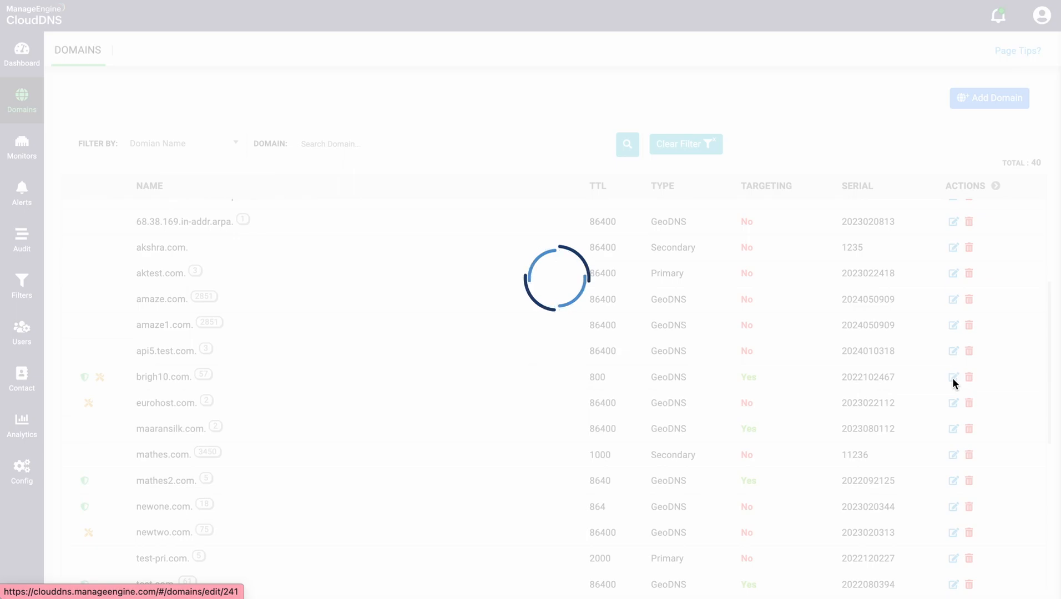
{"action": "scroll", "coordinate": [592, 299], "scroll_direction": "down", "scroll_amount": 3}
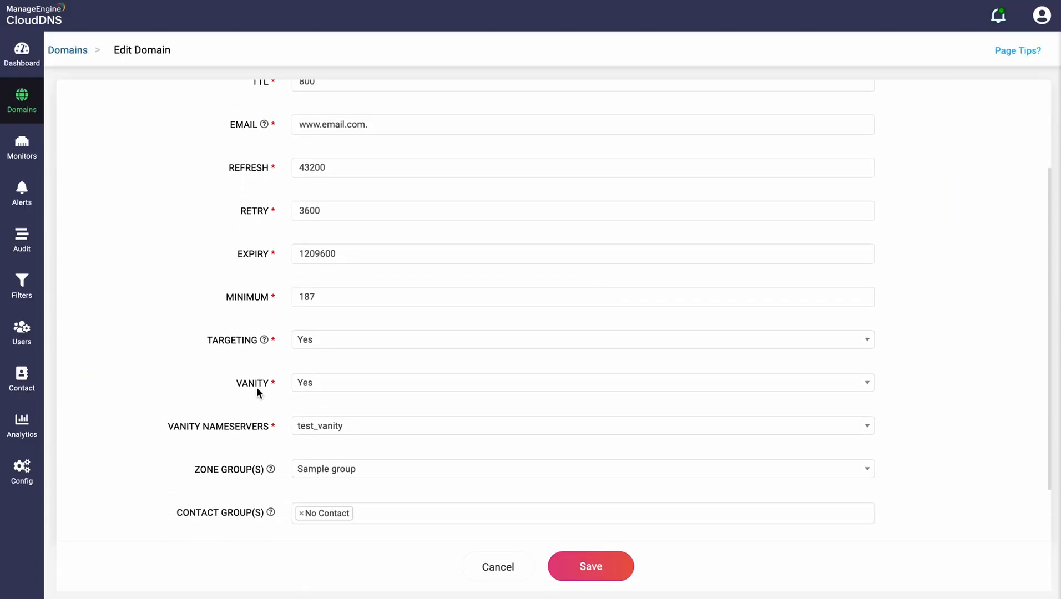
{"action": "left_click", "coordinate": [307, 389]}
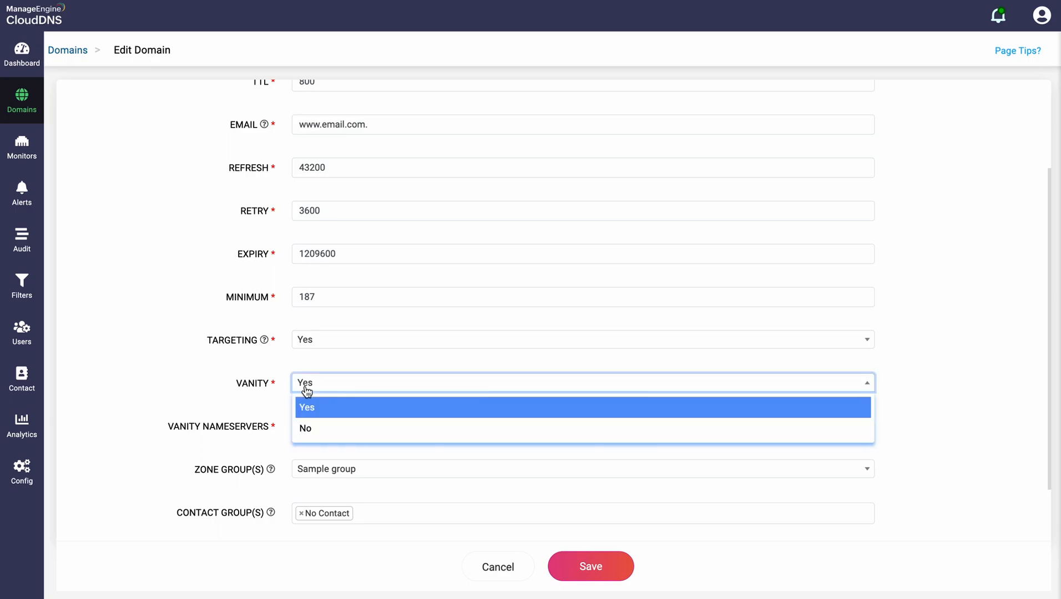
{"action": "left_click", "coordinate": [307, 390]}
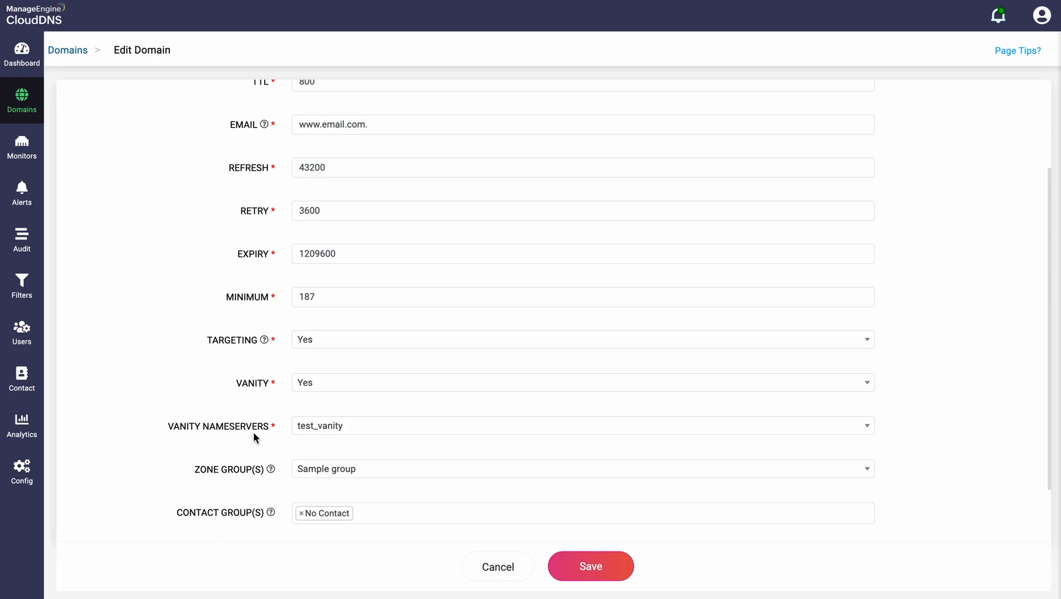
{"action": "left_click", "coordinate": [326, 434]}
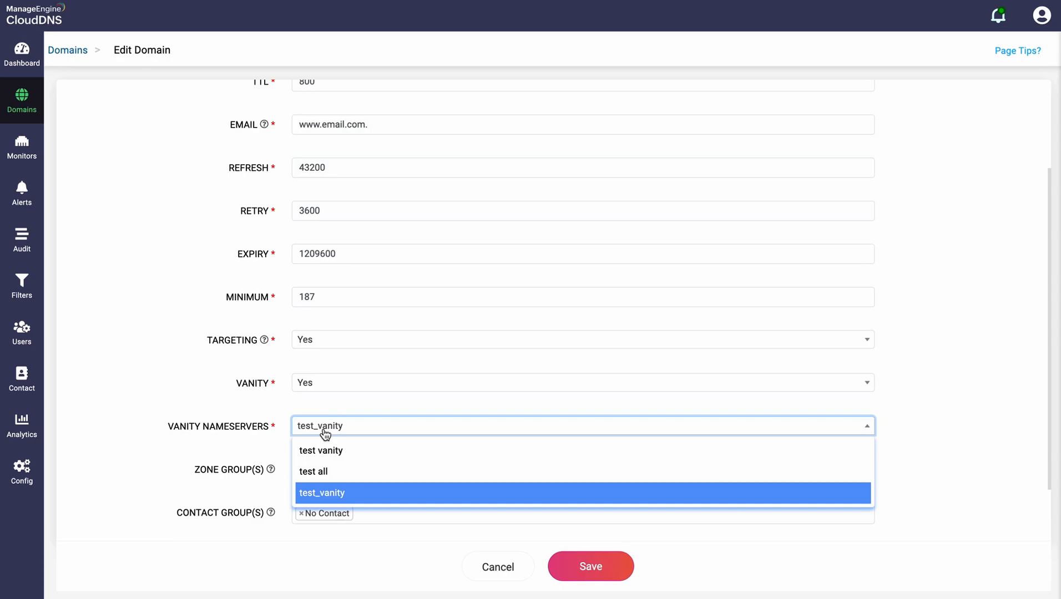
{"action": "left_click", "coordinate": [325, 434]}
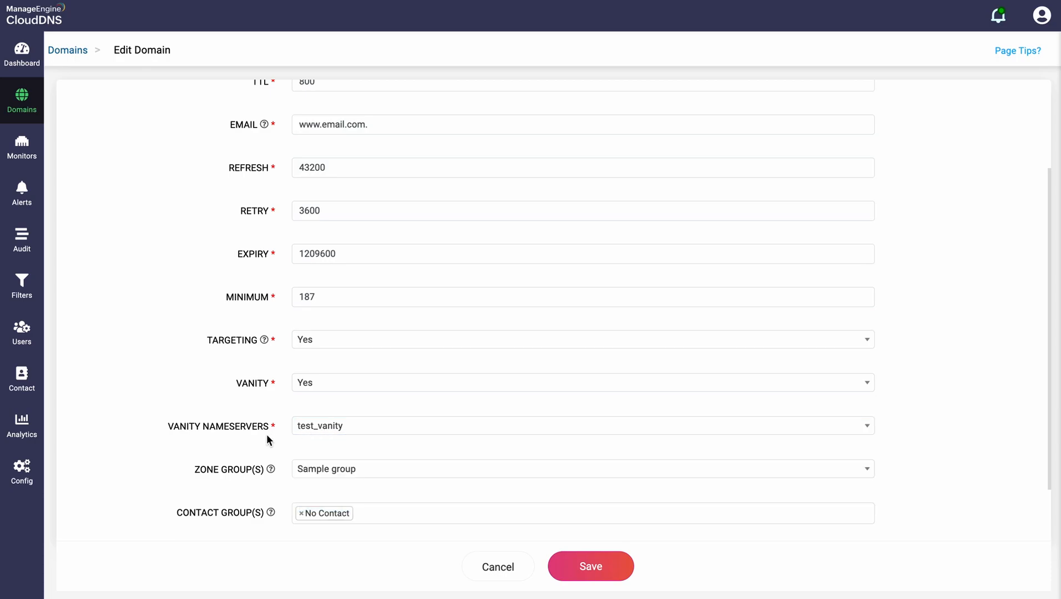
{"action": "left_click", "coordinate": [584, 576]}
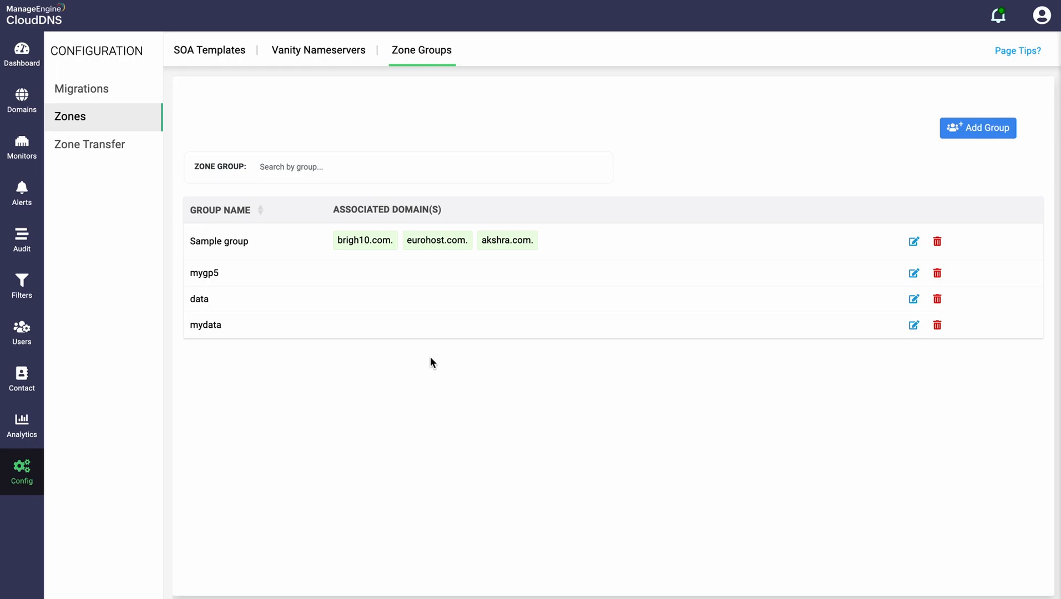
- Review the zone group creation form and its list of selectable zones, and close it without creating a group
{"action": "left_click", "coordinate": [955, 133]}
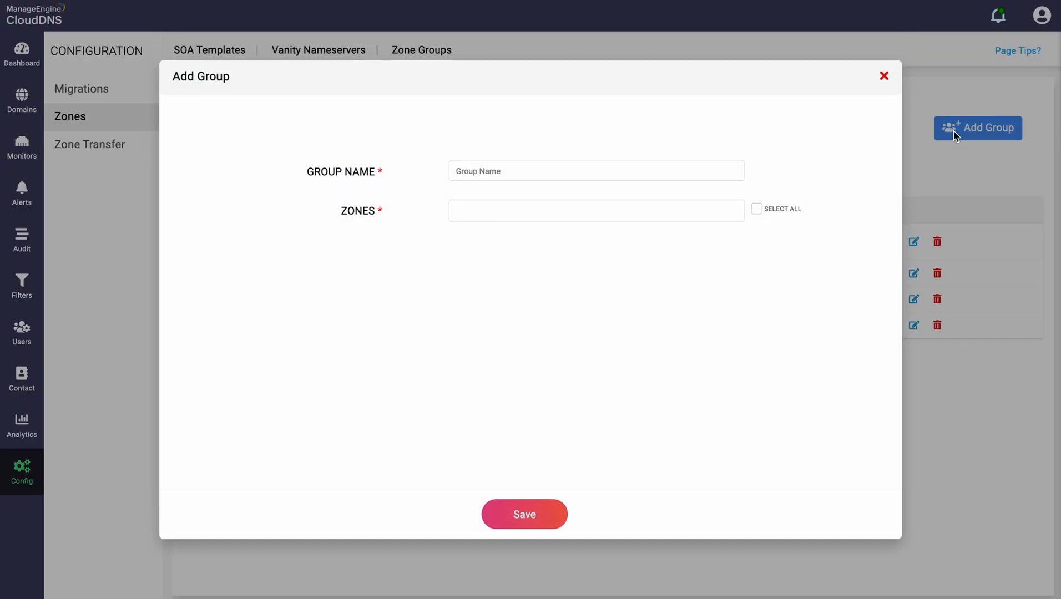
{"action": "left_click", "coordinate": [568, 214]}
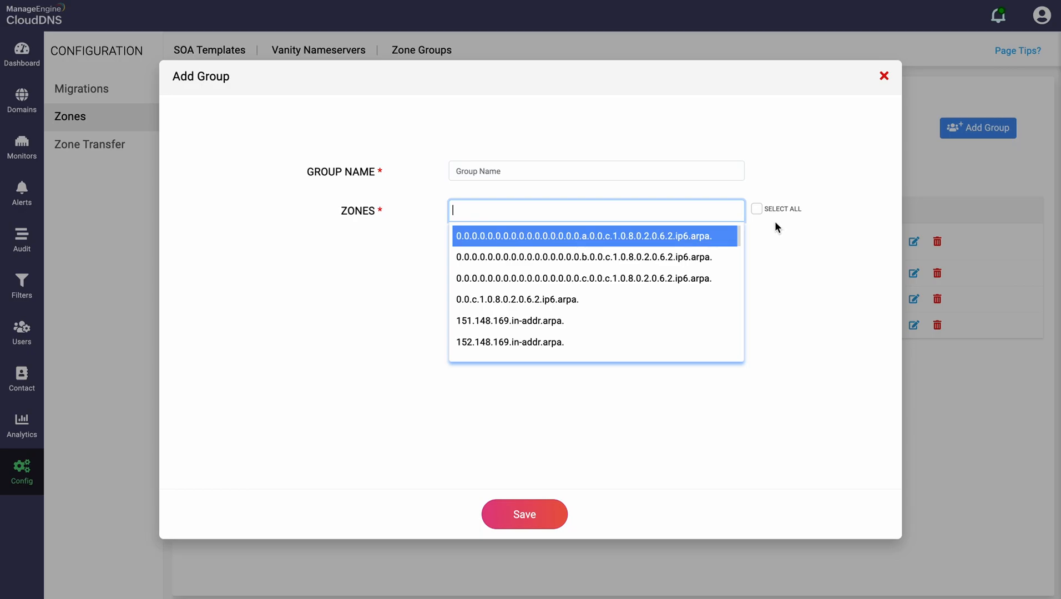
{"action": "left_click", "coordinate": [795, 272]}
{"action": "left_click", "coordinate": [884, 75]}
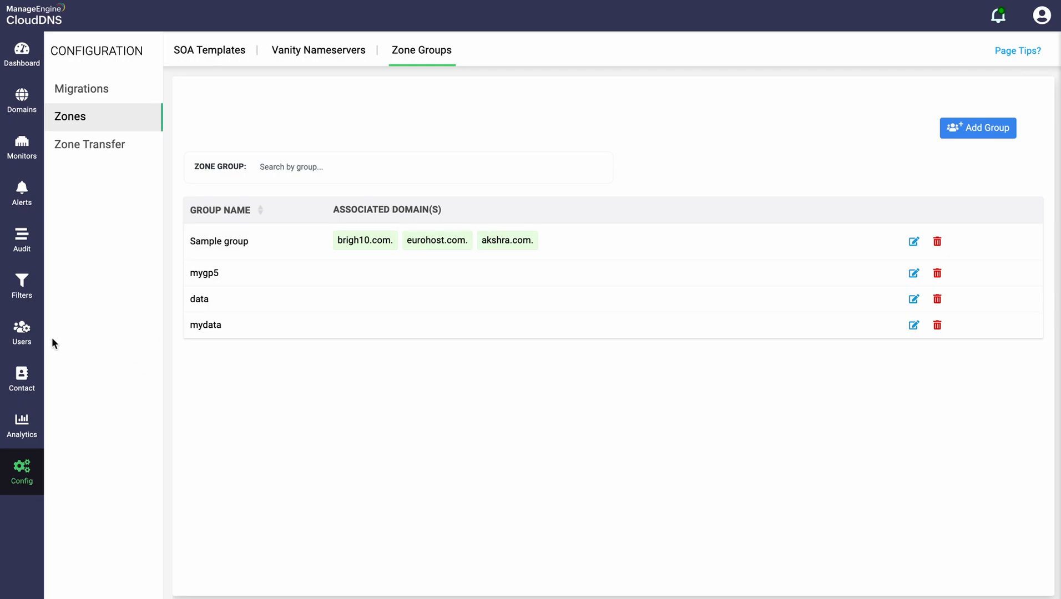
- Open an operator's user settings from user management and examine the zone groups that can be assigned
{"action": "left_click", "coordinate": [24, 345]}
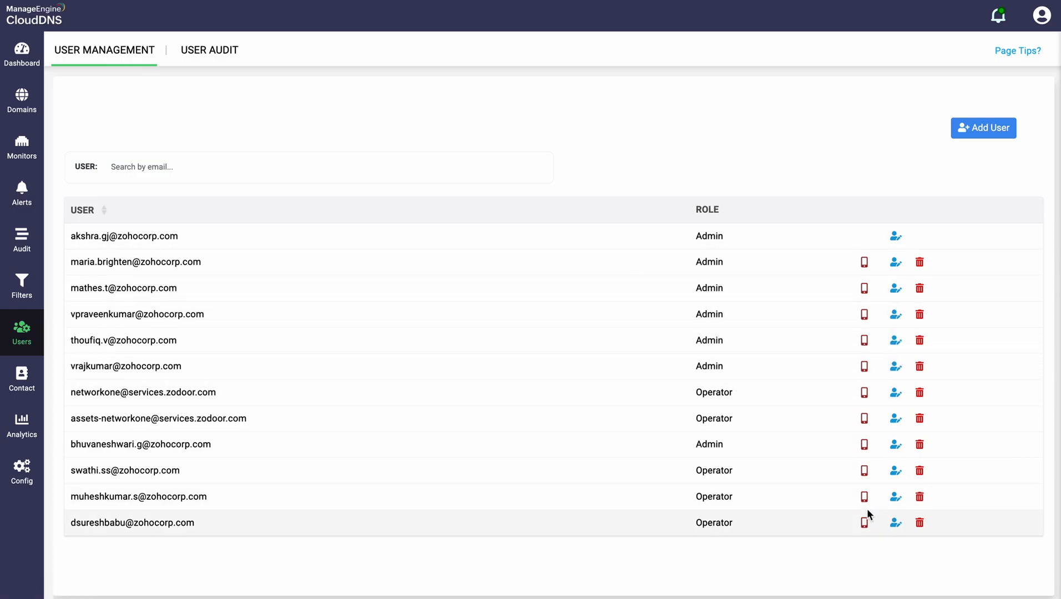
{"action": "left_click", "coordinate": [895, 500]}
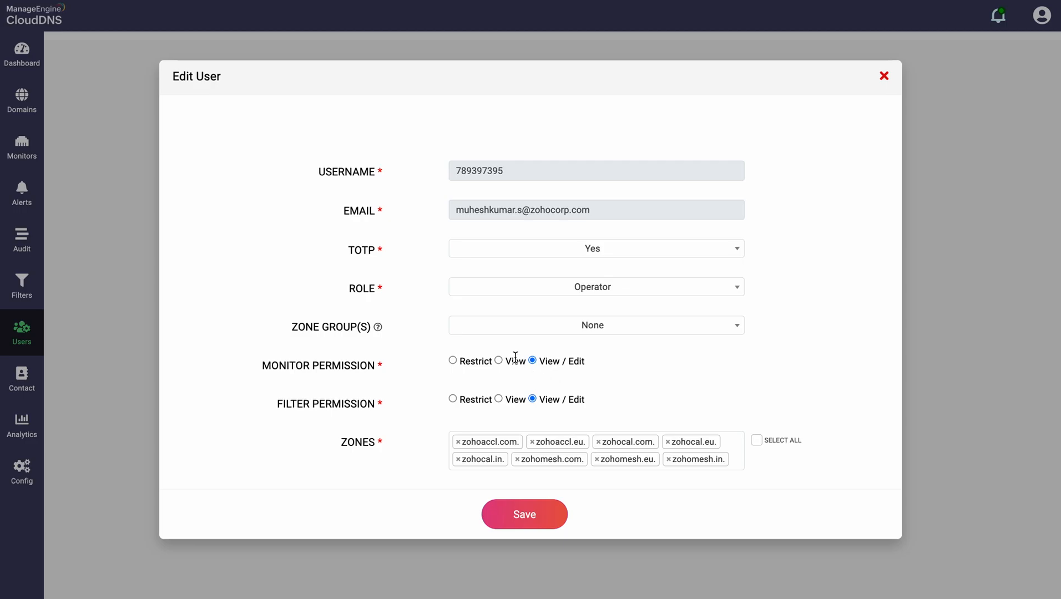
{"action": "left_click", "coordinate": [463, 333]}
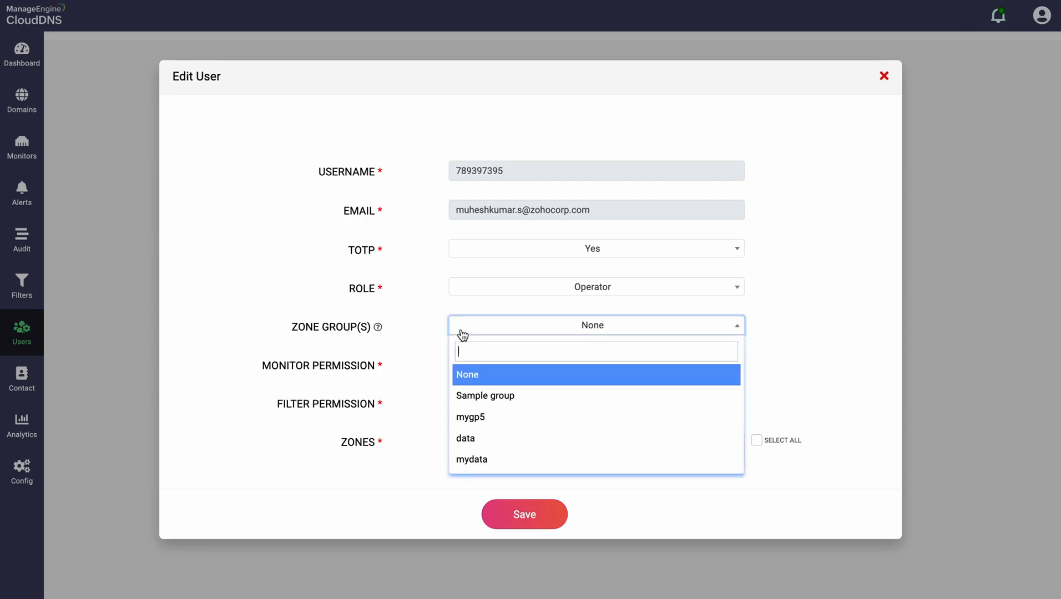
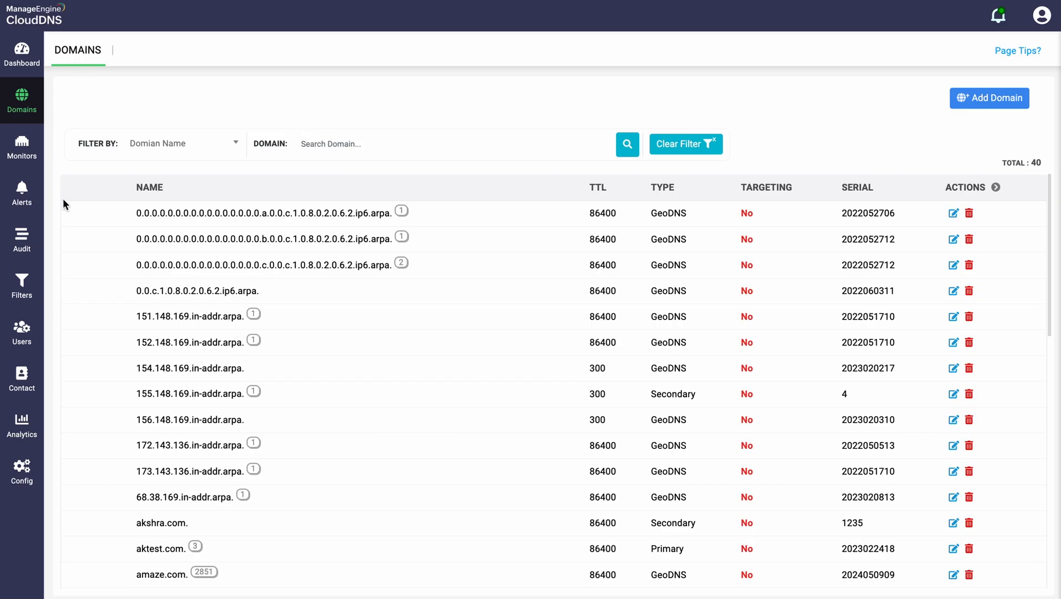
- Open the form for adding secondary servers in aktest.com's zone transfer settings and review the Enable TSIG choices
{"action": "left_click", "coordinate": [159, 554]}
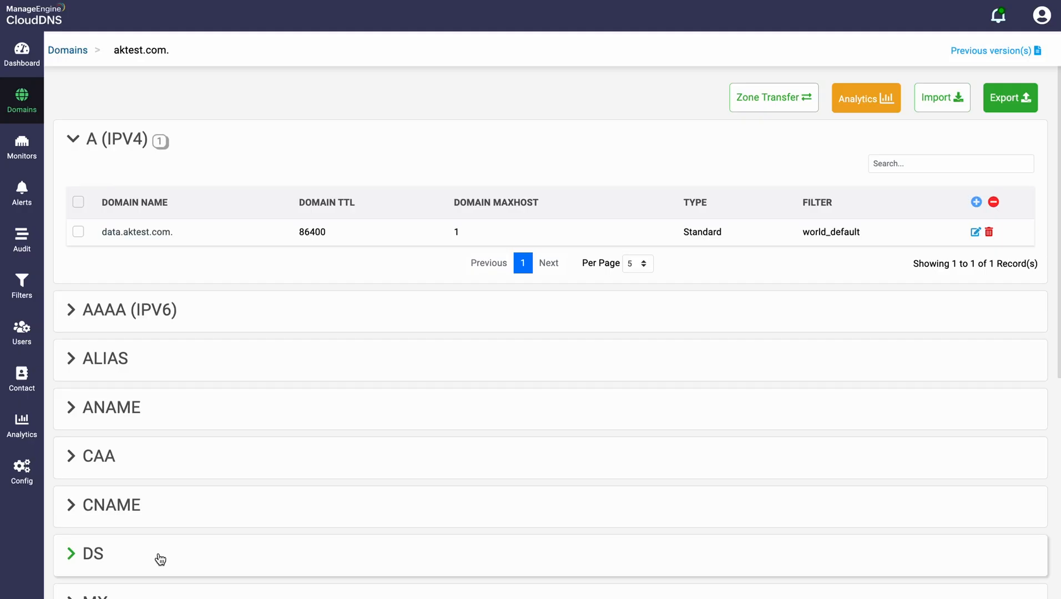
{"action": "left_click", "coordinate": [749, 103]}
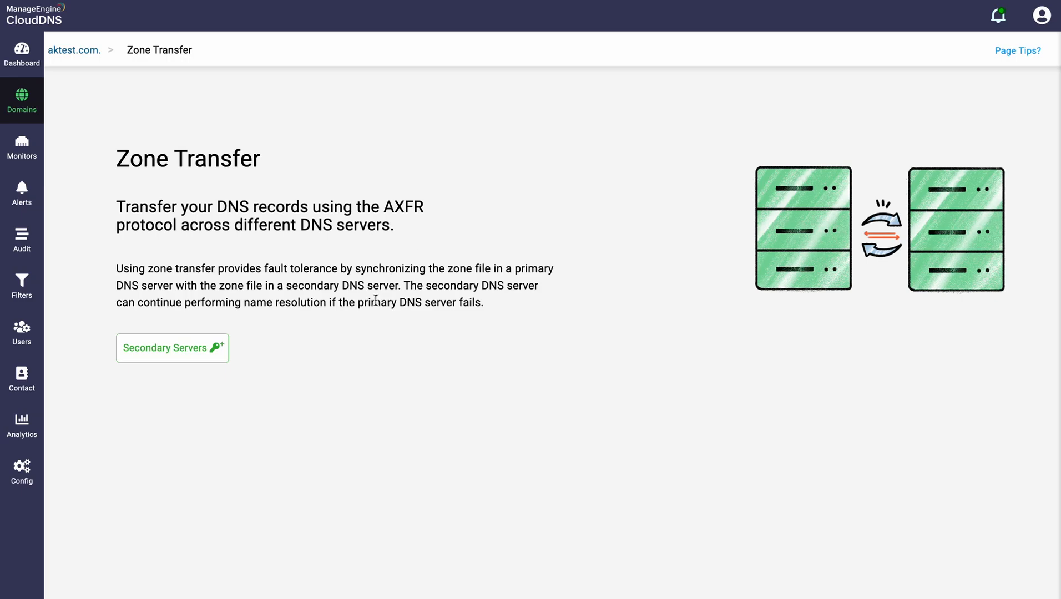
{"action": "left_click", "coordinate": [203, 357]}
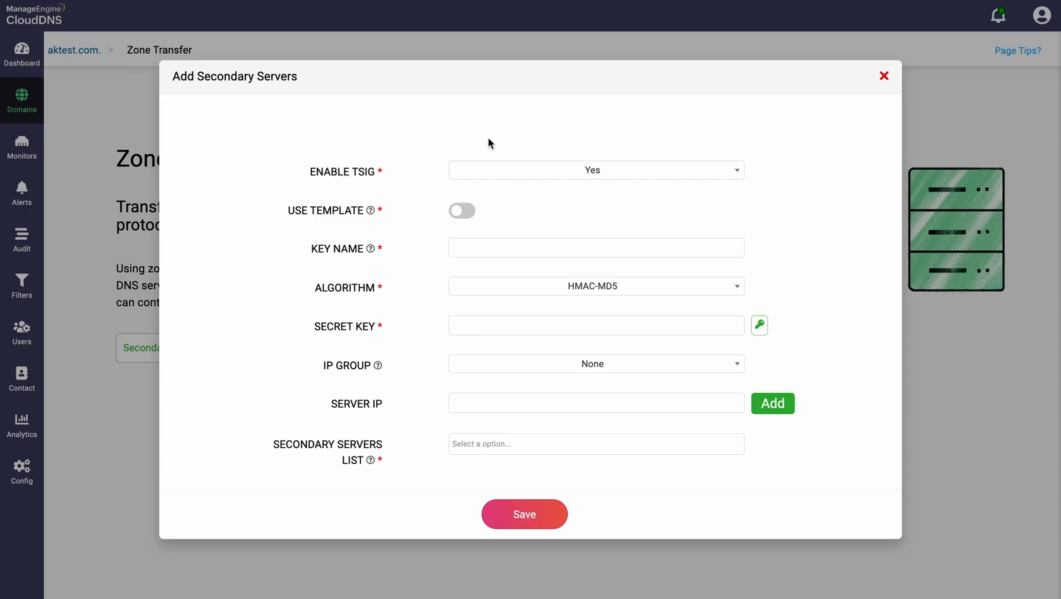
{"action": "left_click", "coordinate": [510, 171]}
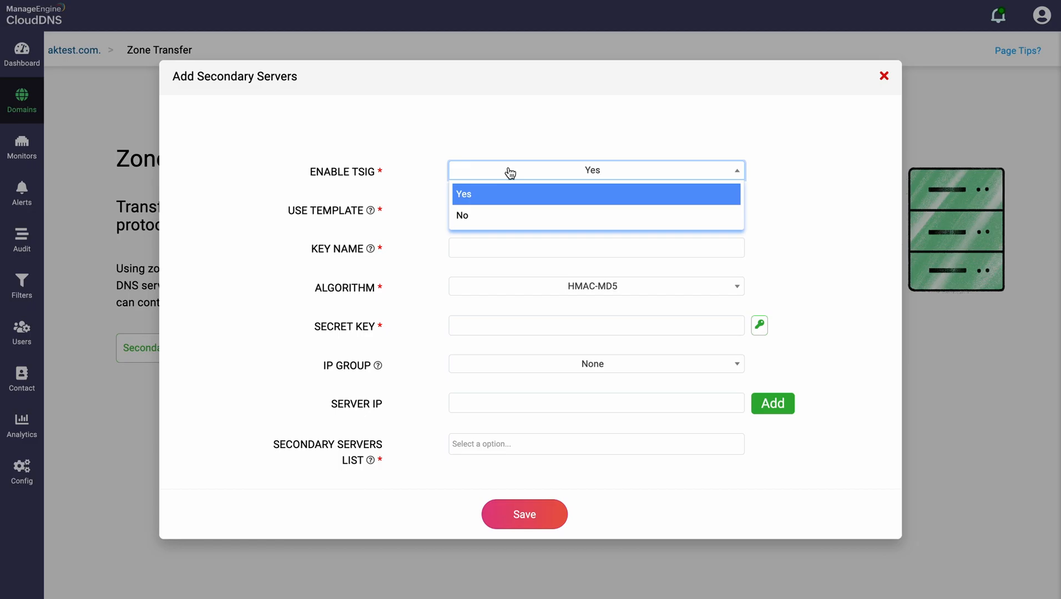
{"action": "left_click", "coordinate": [510, 173]}
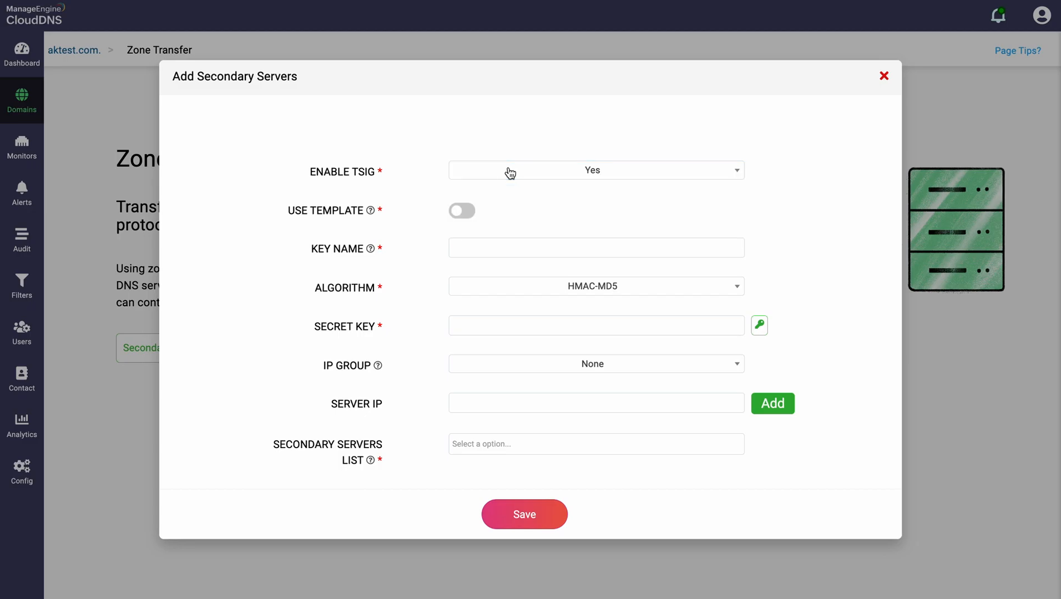
{"action": "left_click", "coordinate": [495, 175]}
{"action": "left_click", "coordinate": [494, 175]}
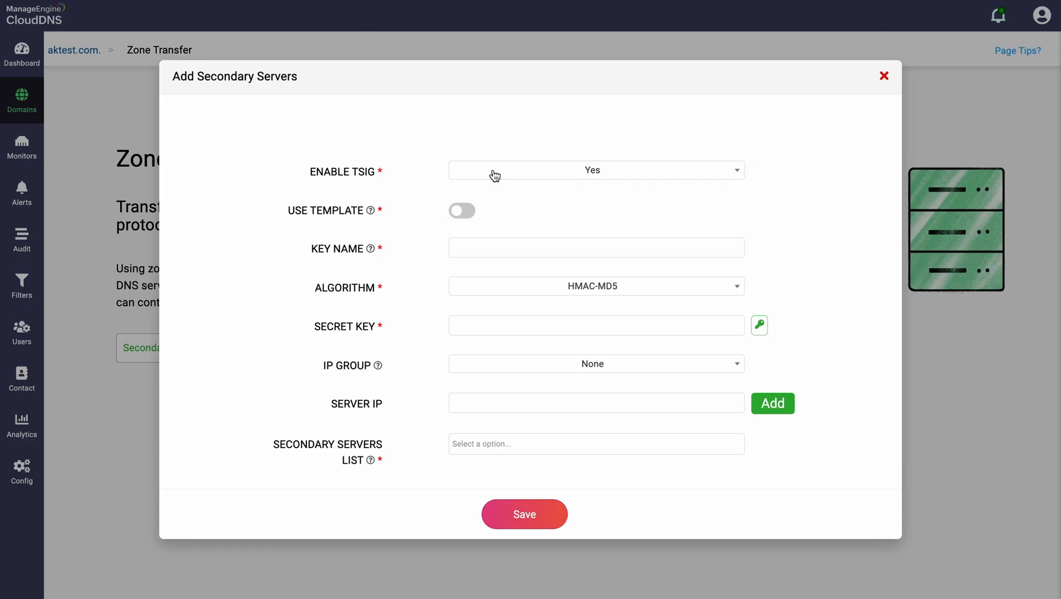
- Enable the use of a key template for the secondary servers and select the ptr-tsig template
{"action": "left_click", "coordinate": [471, 213]}
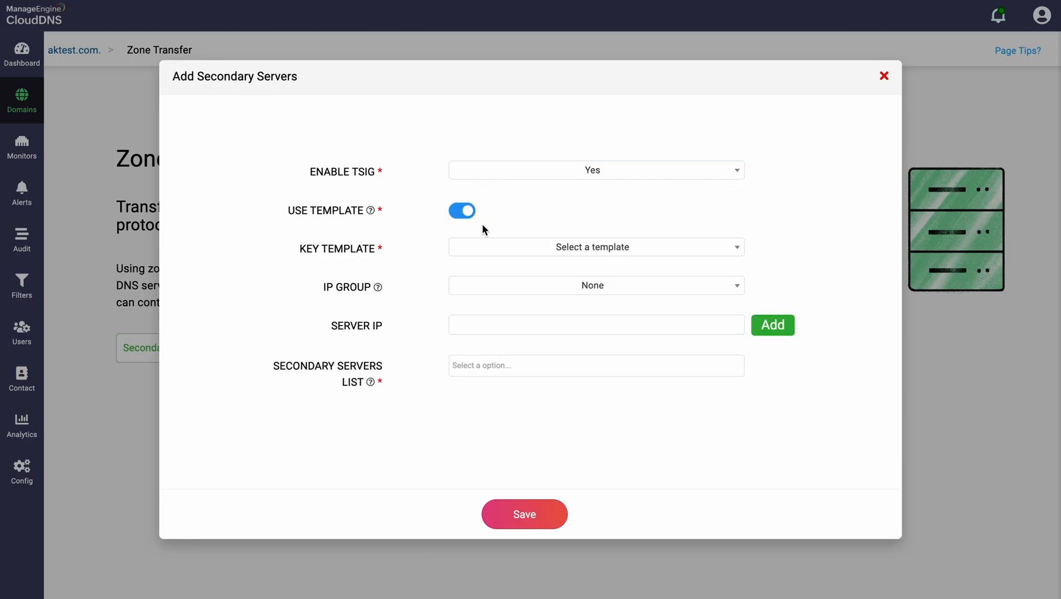
{"action": "left_click", "coordinate": [489, 250]}
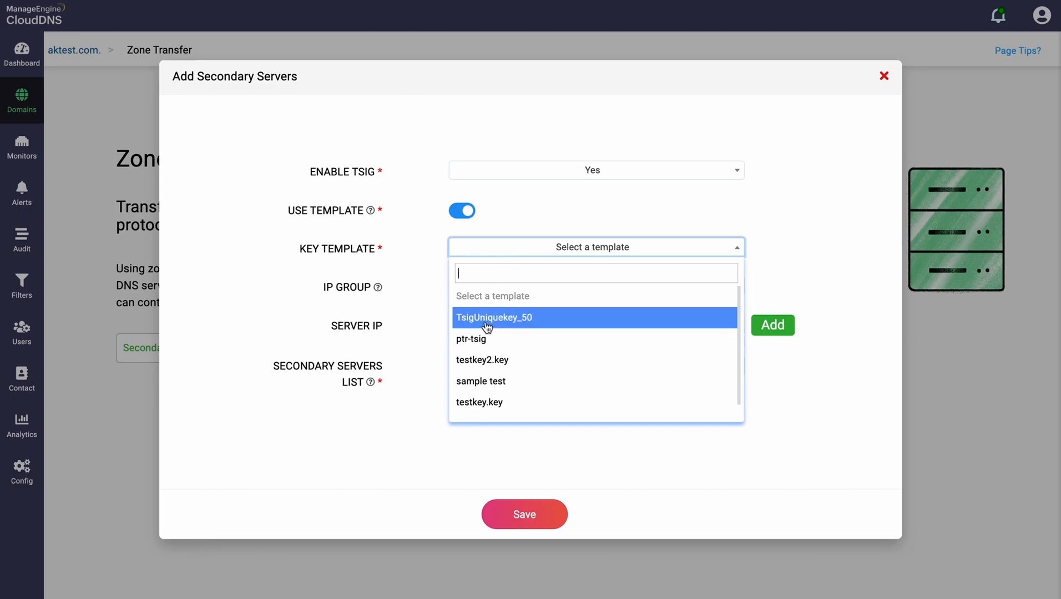
{"action": "left_click", "coordinate": [466, 336]}
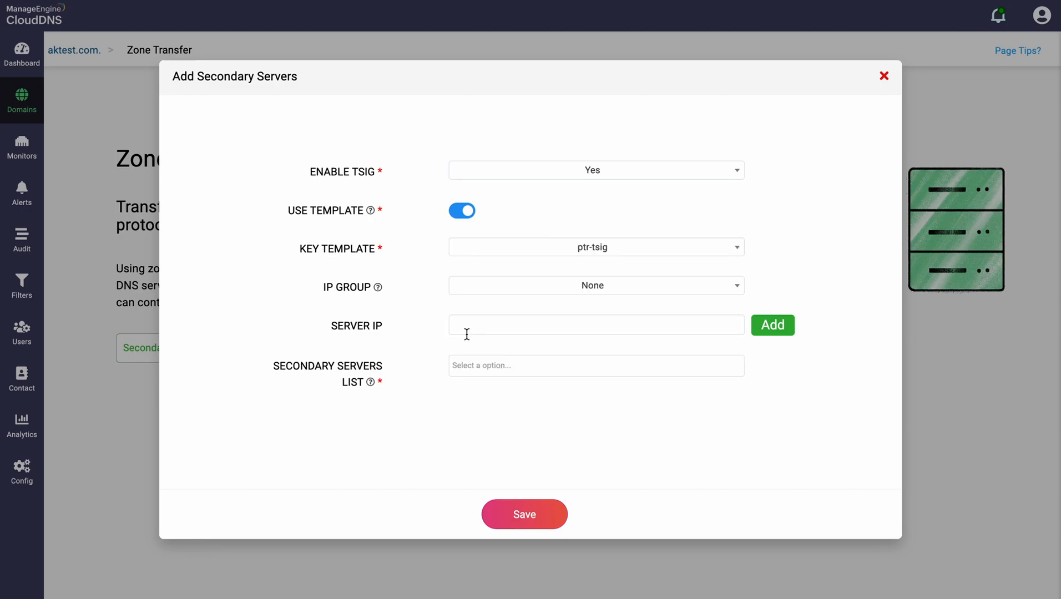
- Set Enable TSIG to No and fill the secondary servers list from the Sample server group IP group
{"action": "left_click", "coordinate": [469, 215]}
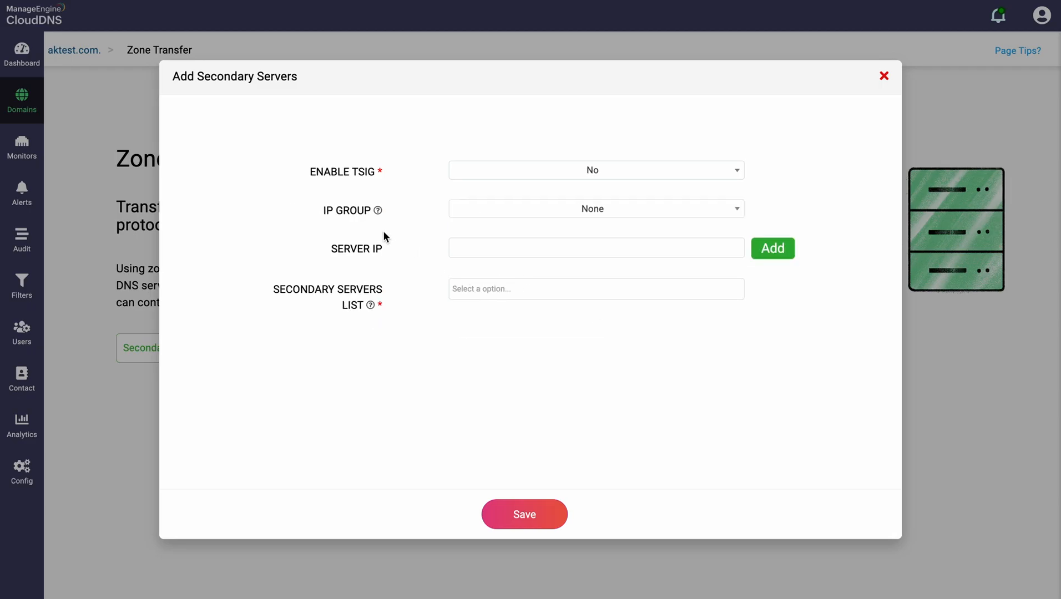
{"action": "left_click", "coordinate": [573, 221]}
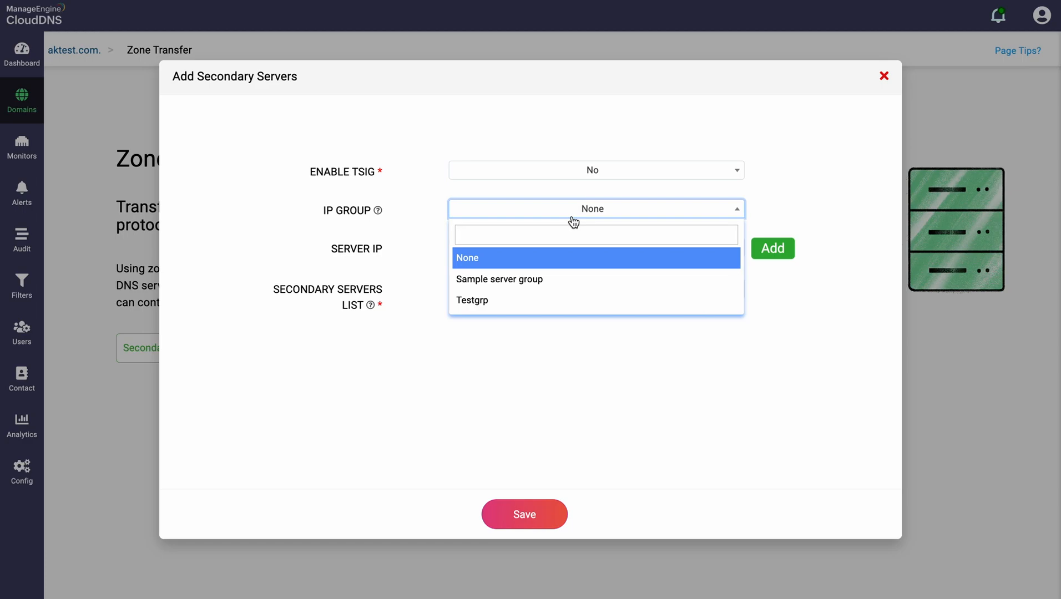
{"action": "left_click", "coordinate": [567, 279]}
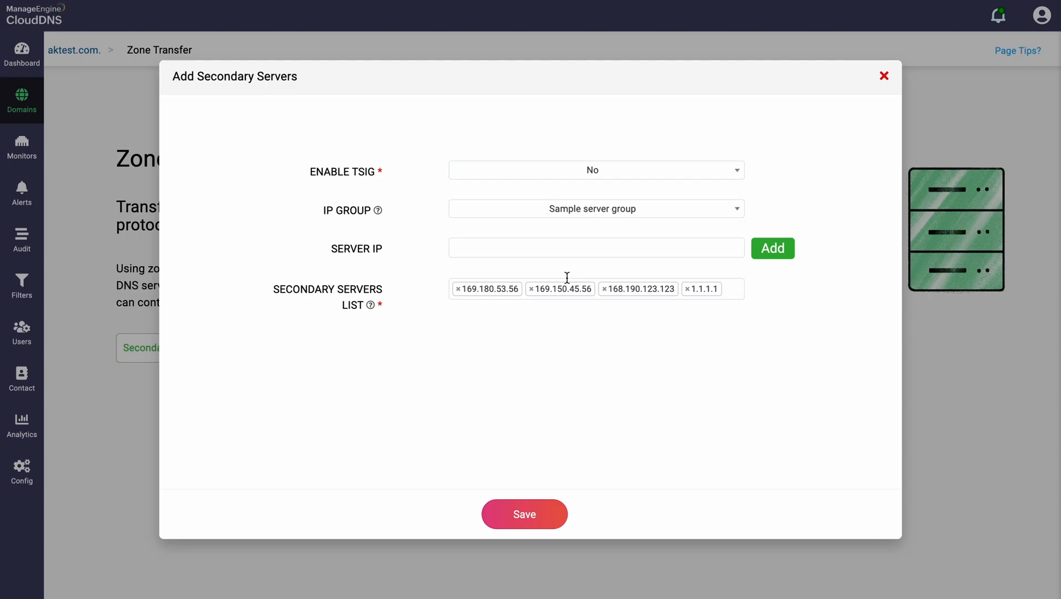
- Review the Server IP field and IP group choices, keep Sample server group, and save the secondary servers
{"action": "left_click", "coordinate": [542, 247]}
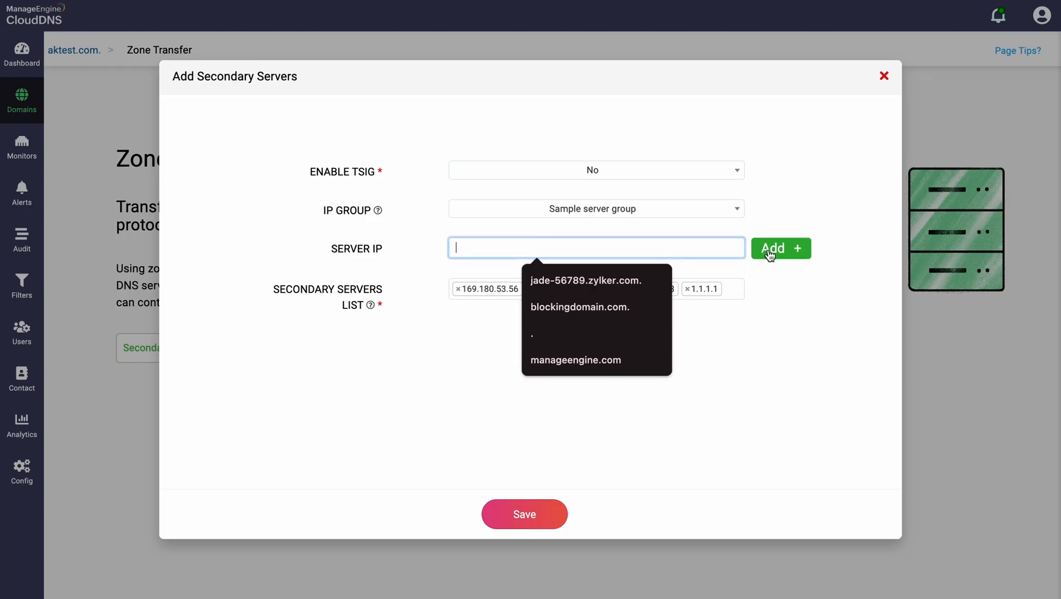
{"action": "left_click", "coordinate": [800, 299]}
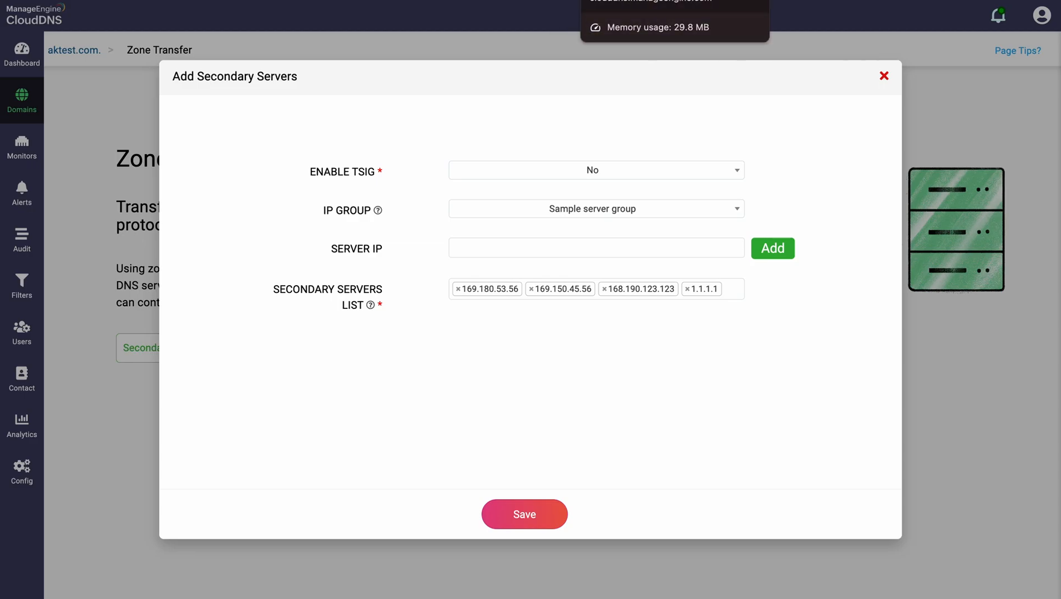
{"action": "left_click", "coordinate": [639, 0]}
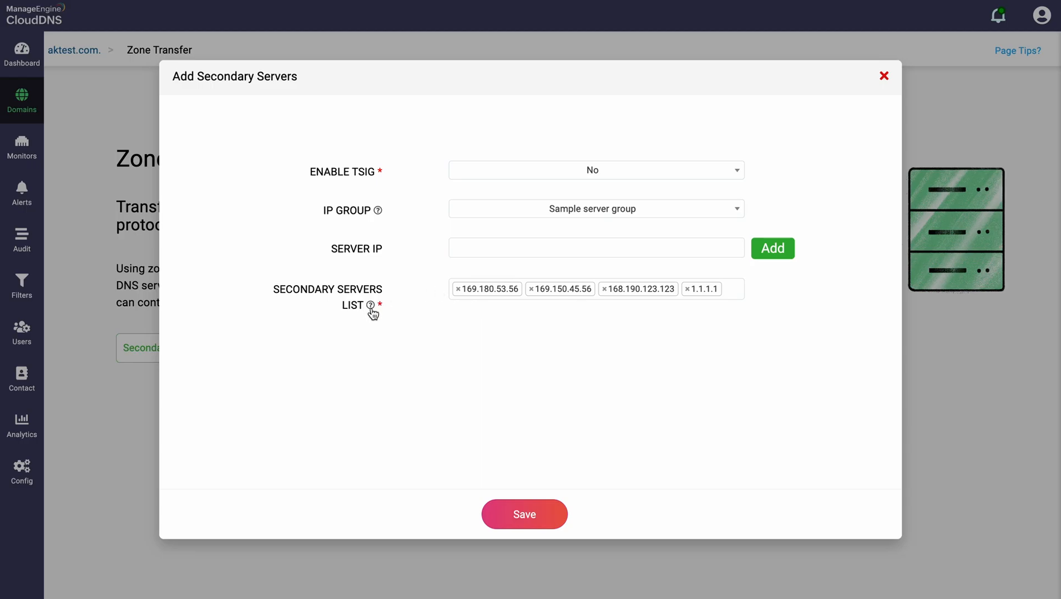
{"action": "left_click", "coordinate": [590, 249]}
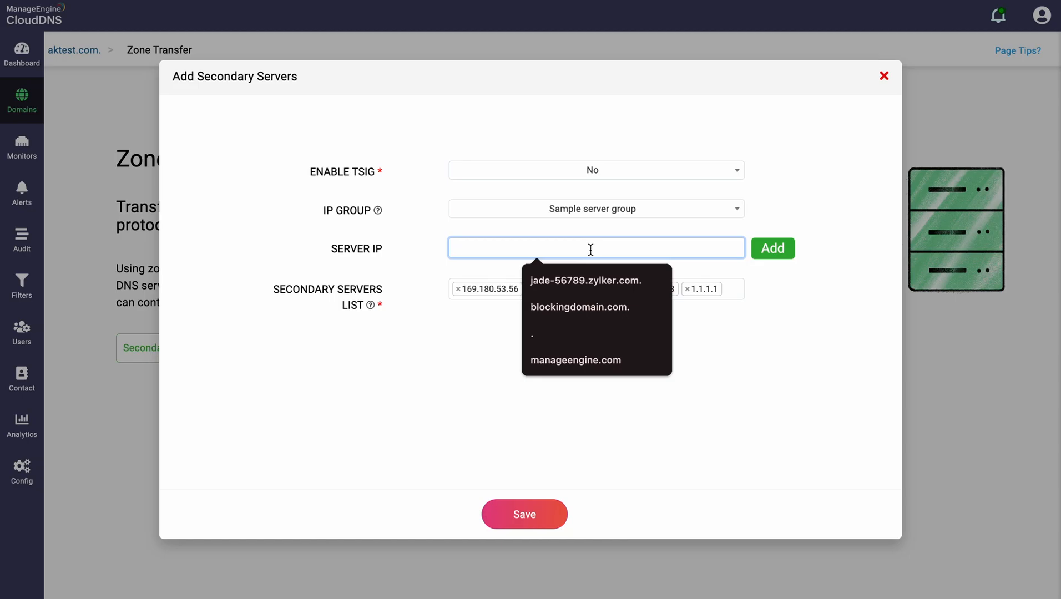
{"action": "left_click", "coordinate": [488, 381]}
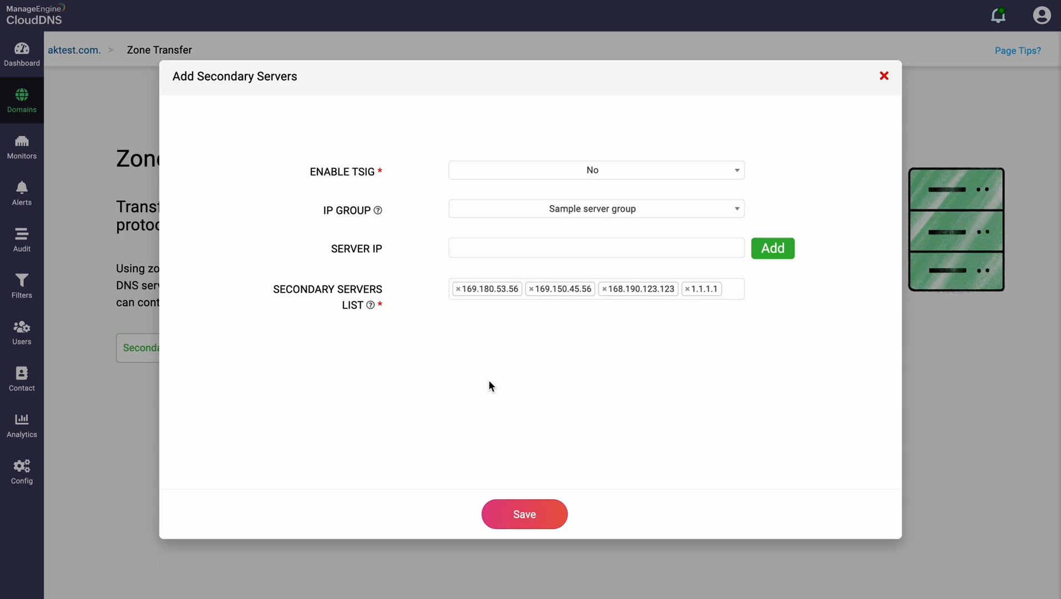
{"action": "left_click", "coordinate": [579, 221]}
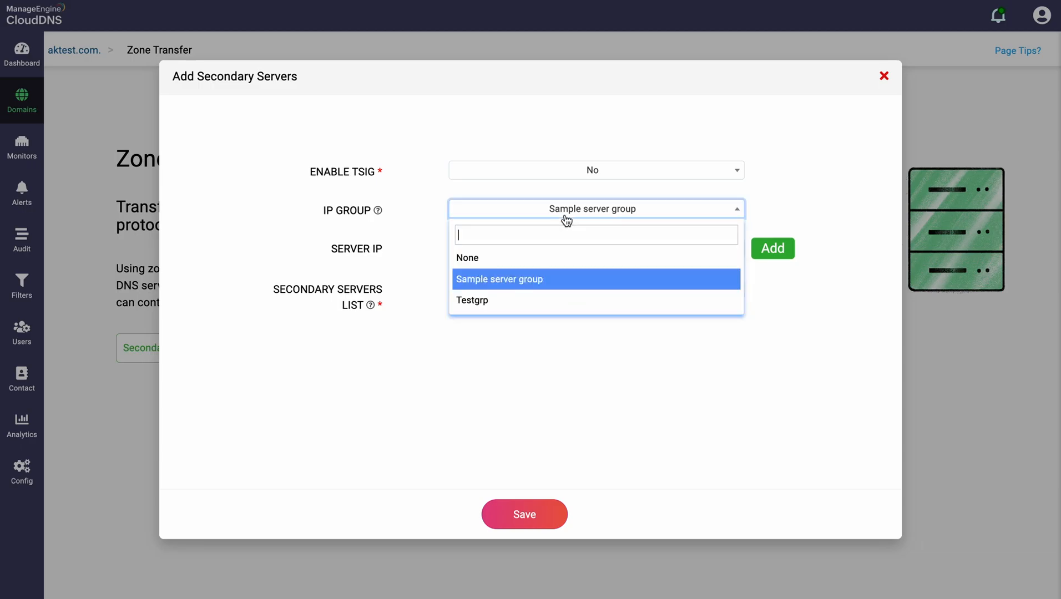
{"action": "left_click", "coordinate": [504, 285]}
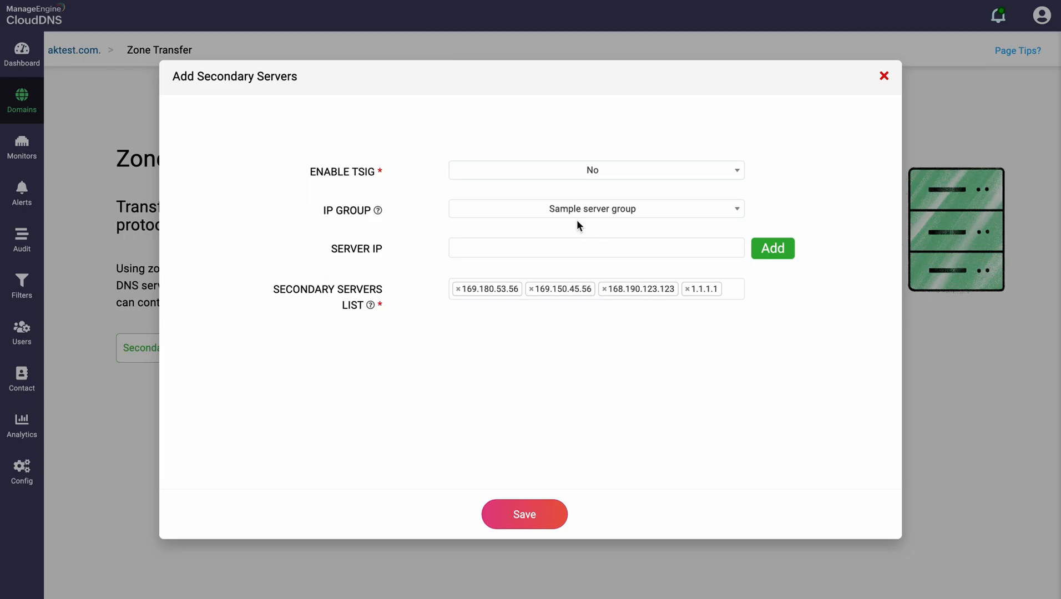
{"action": "left_click", "coordinate": [528, 518]}
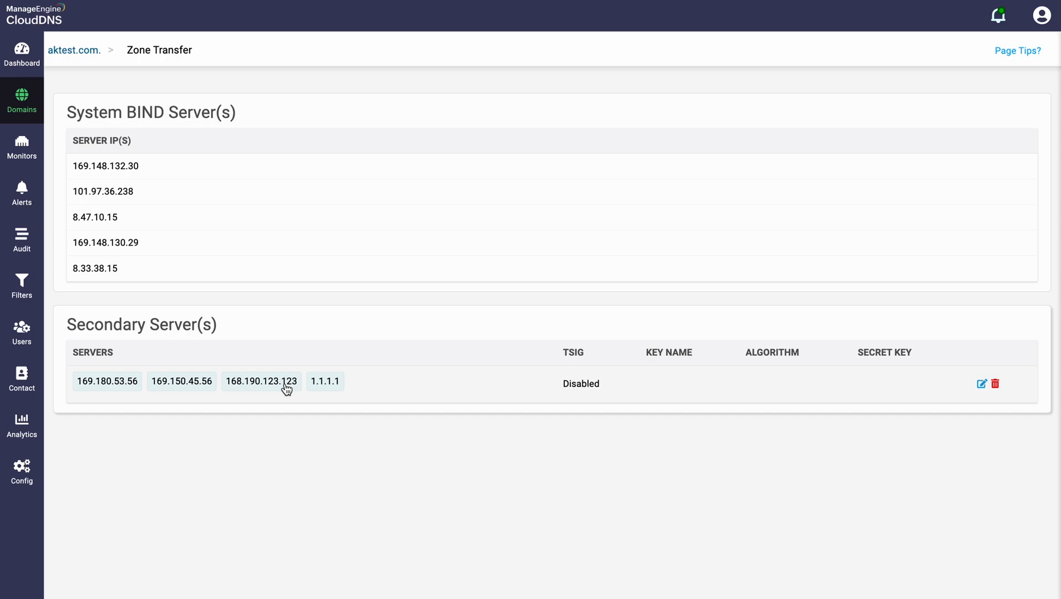
- Review the edit form of the saved secondary servers entry and close it without changes
{"action": "left_click", "coordinate": [982, 385]}
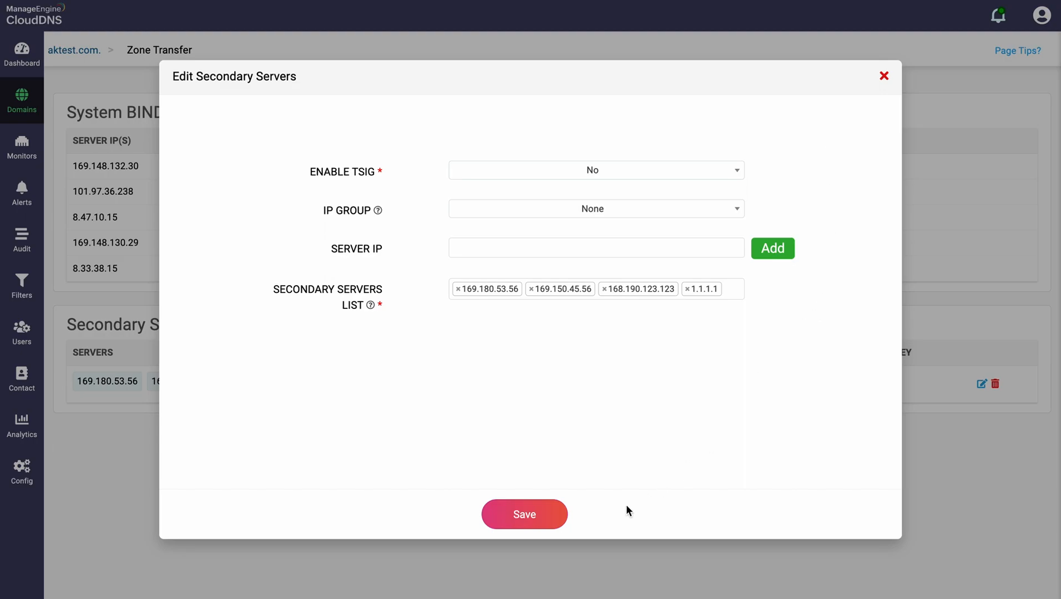
{"action": "left_click", "coordinate": [883, 76]}
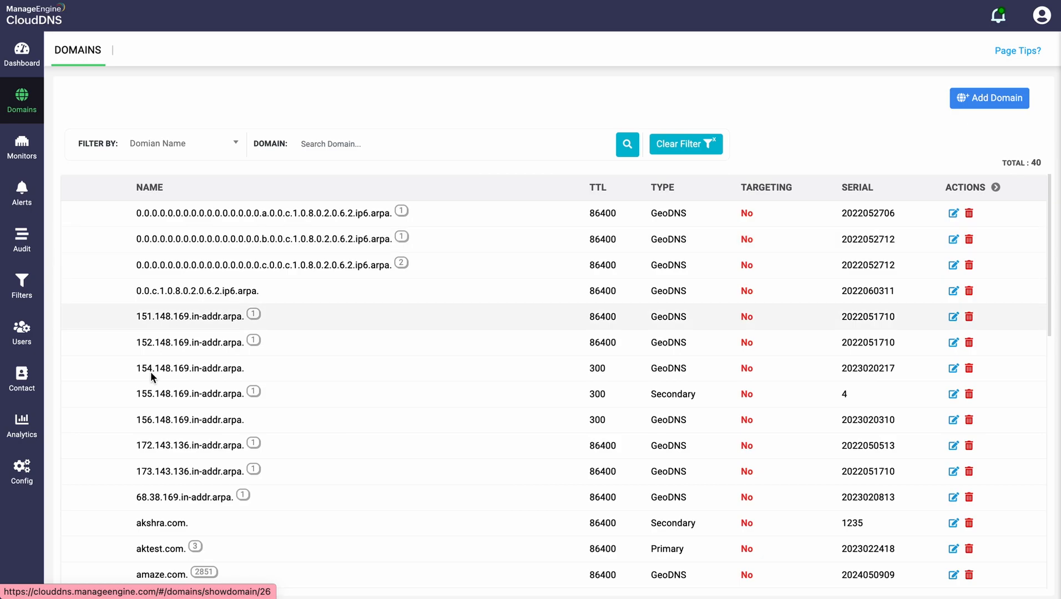
- Open the form for adding primary servers in akshra.com's zone transfer settings and review its TSIG and template options
{"action": "left_click", "coordinate": [144, 526]}
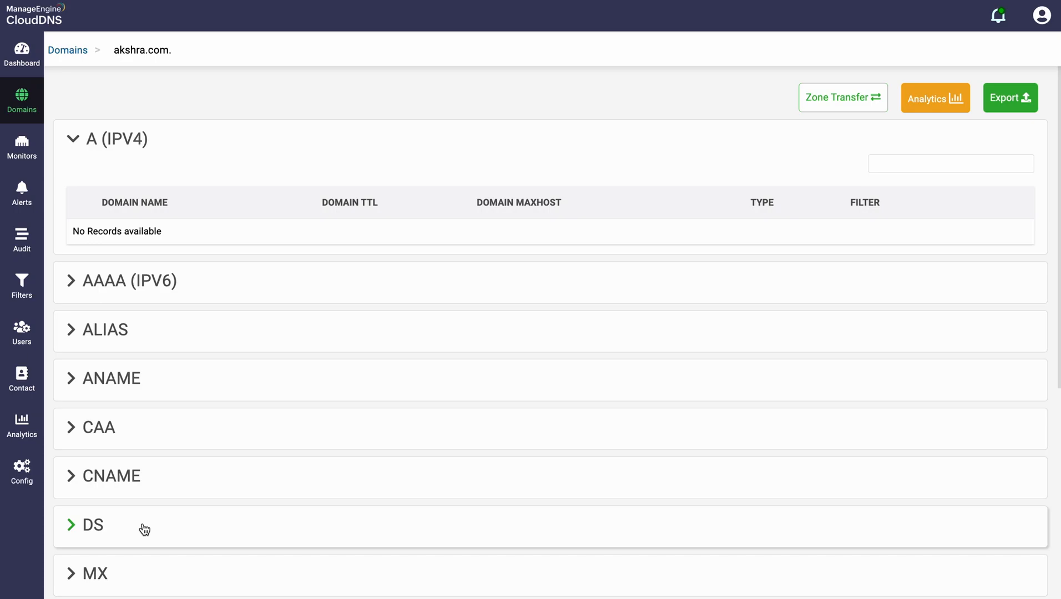
{"action": "left_click", "coordinate": [808, 105]}
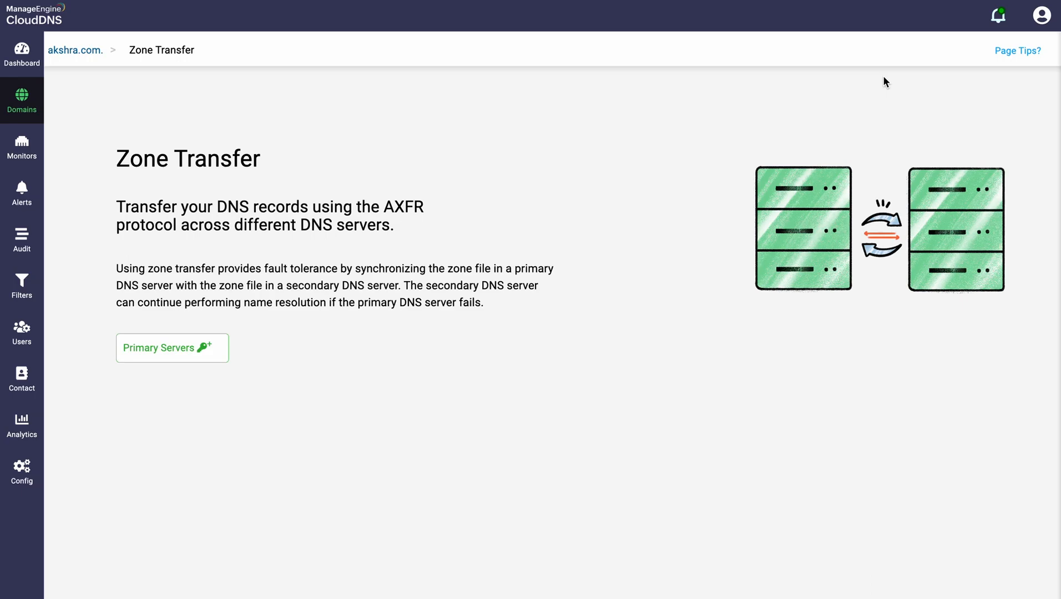
{"action": "left_click", "coordinate": [190, 358]}
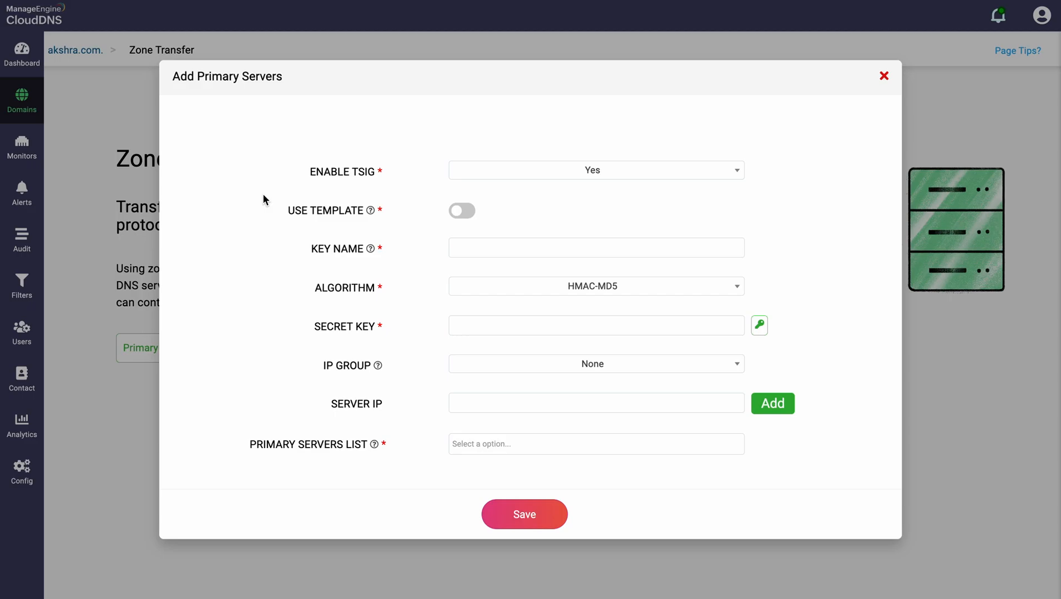
{"action": "left_click", "coordinate": [592, 174]}
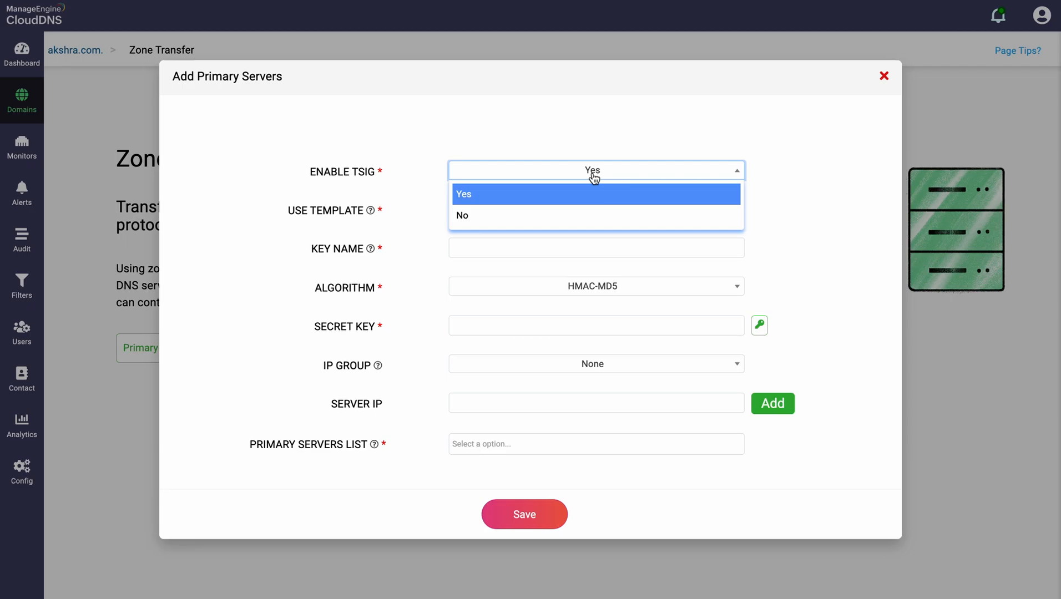
{"action": "left_click", "coordinate": [377, 203]}
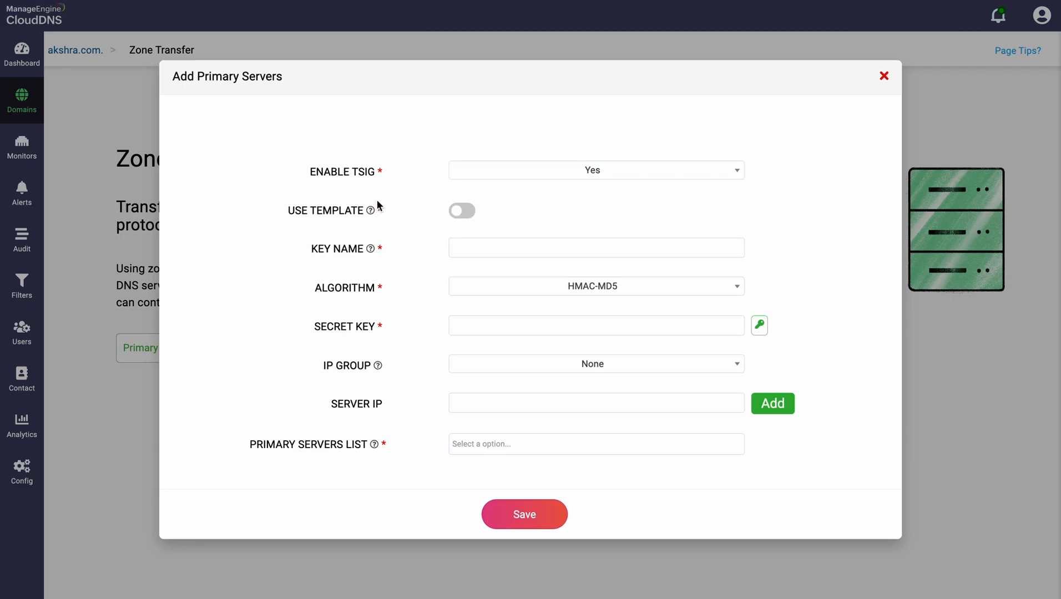
{"action": "left_click", "coordinate": [463, 212]}
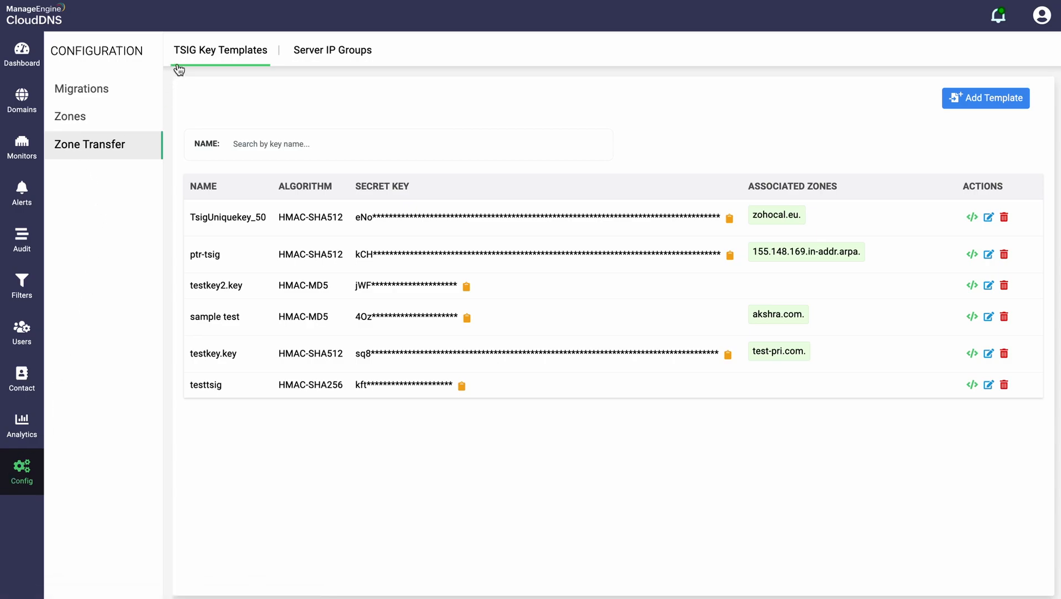
- Try to save a new TSIG key template named sample test with the HMAC-MD5 algorithm and a generated secret key
{"action": "left_click", "coordinate": [959, 105]}
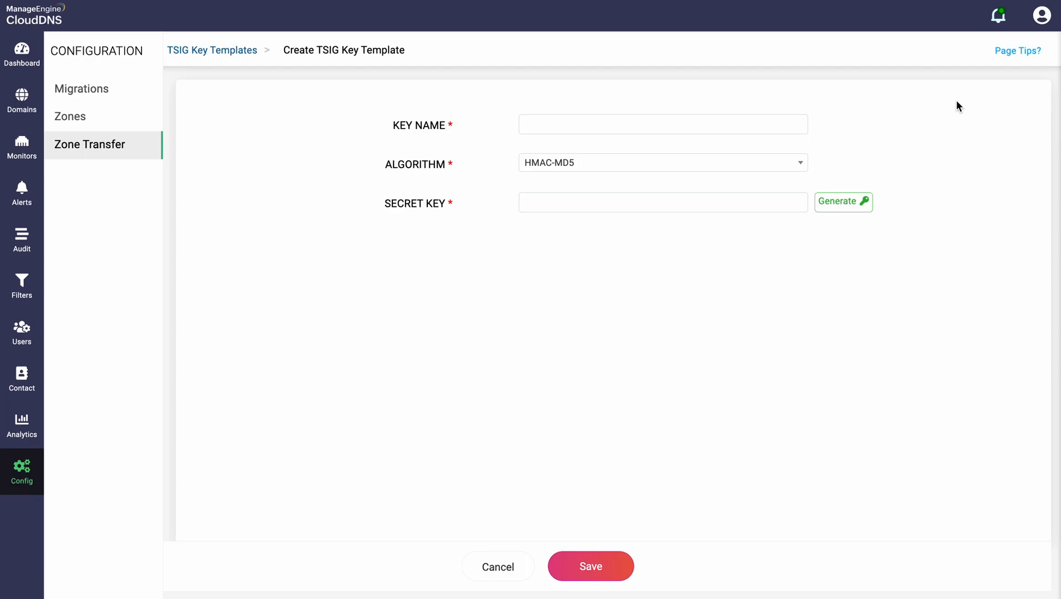
{"action": "left_click", "coordinate": [640, 124]}
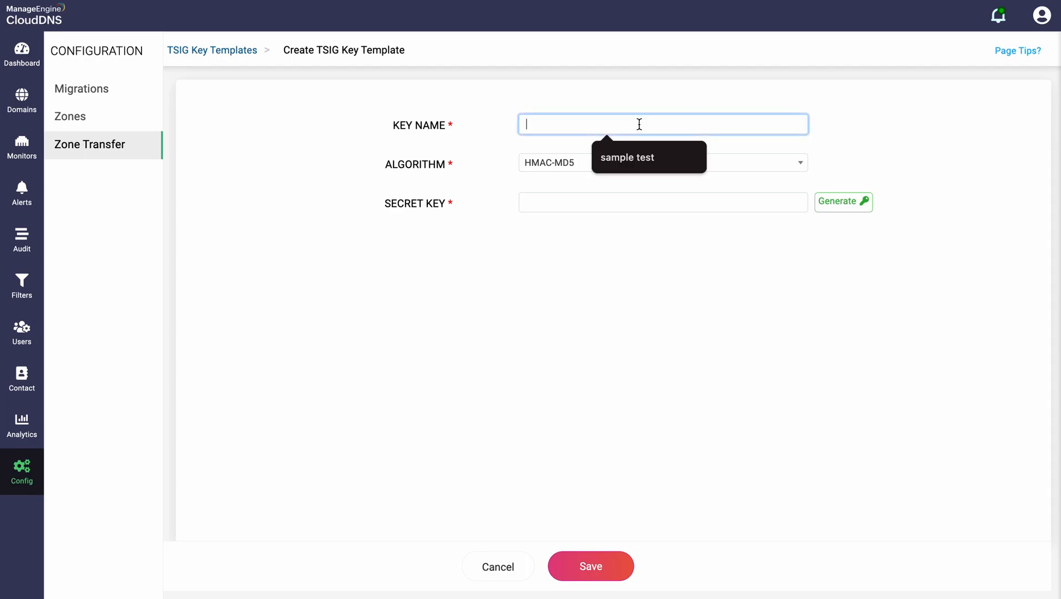
{"action": "left_click", "coordinate": [665, 160]}
{"action": "left_click", "coordinate": [604, 168]}
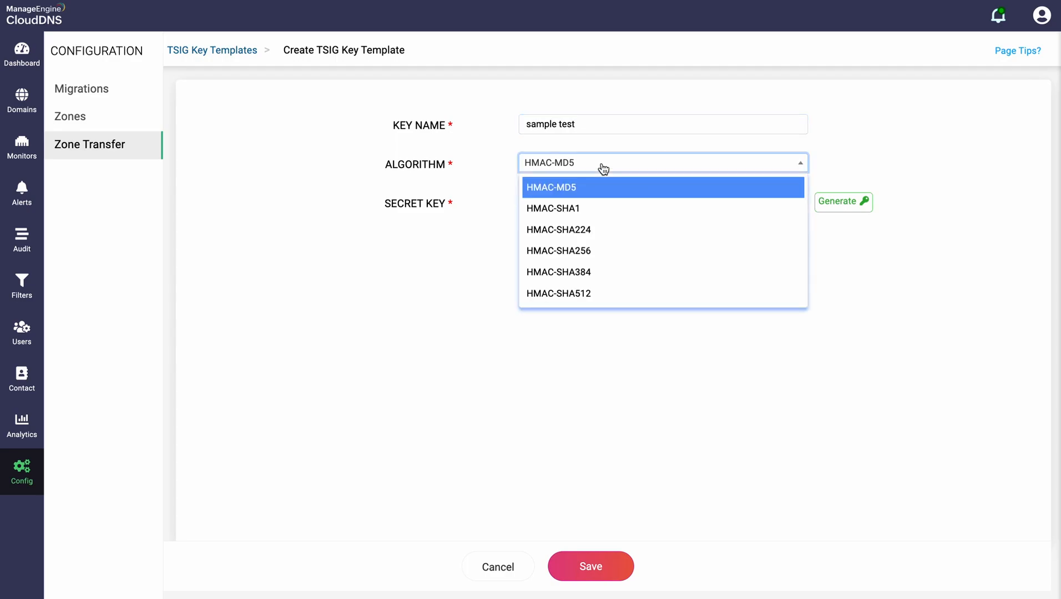
{"action": "left_click", "coordinate": [604, 168]}
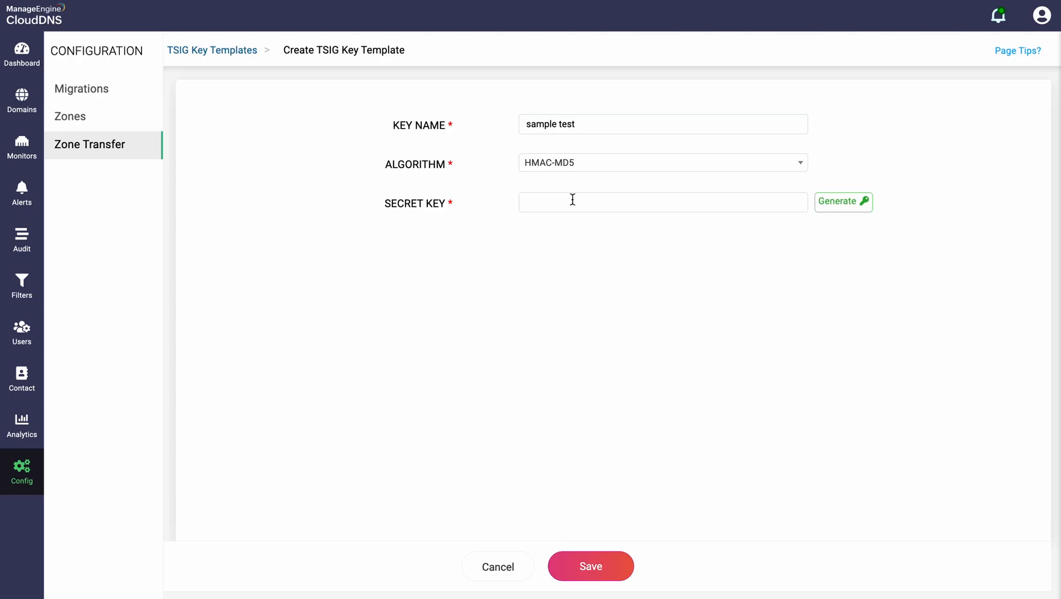
{"action": "left_click", "coordinate": [844, 210]}
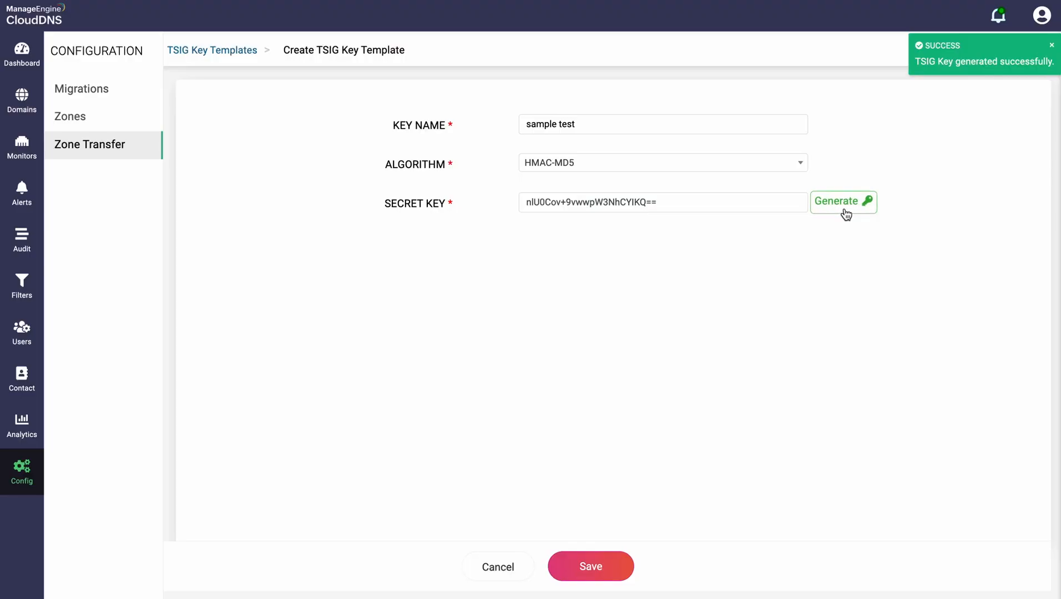
{"action": "left_click", "coordinate": [592, 568]}
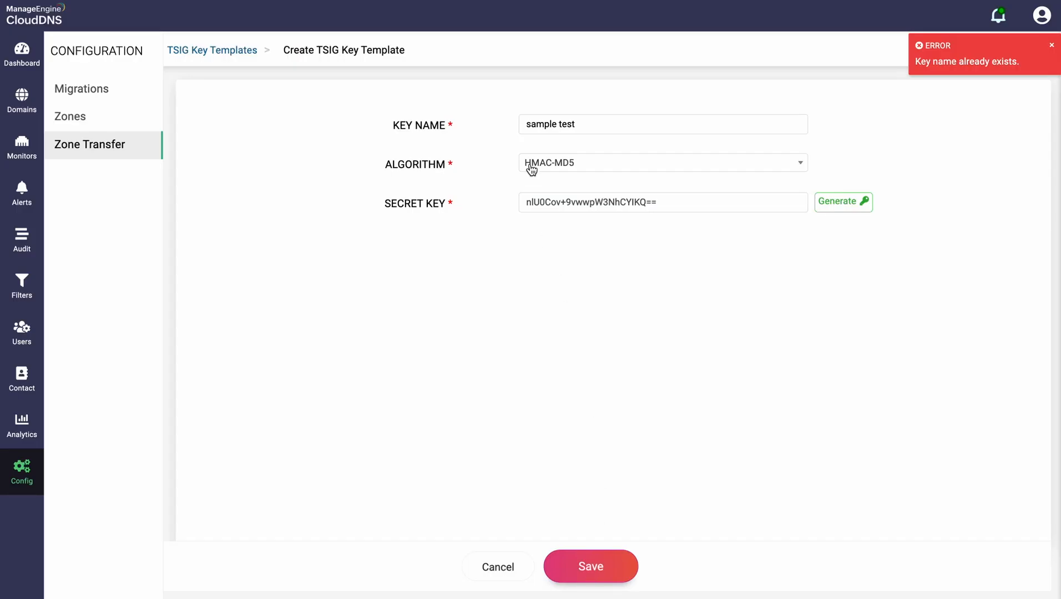
- Change the new TSIG key template's name to sample testr and save the template
{"action": "left_click", "coordinate": [573, 122]}
{"action": "type", "text": "r"}
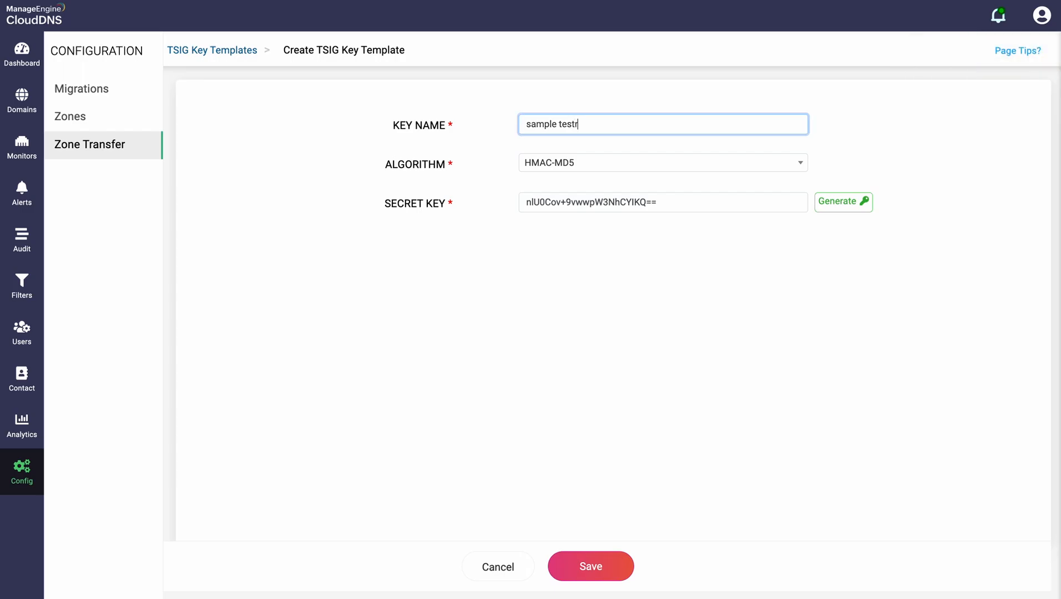
{"action": "left_click", "coordinate": [578, 553]}
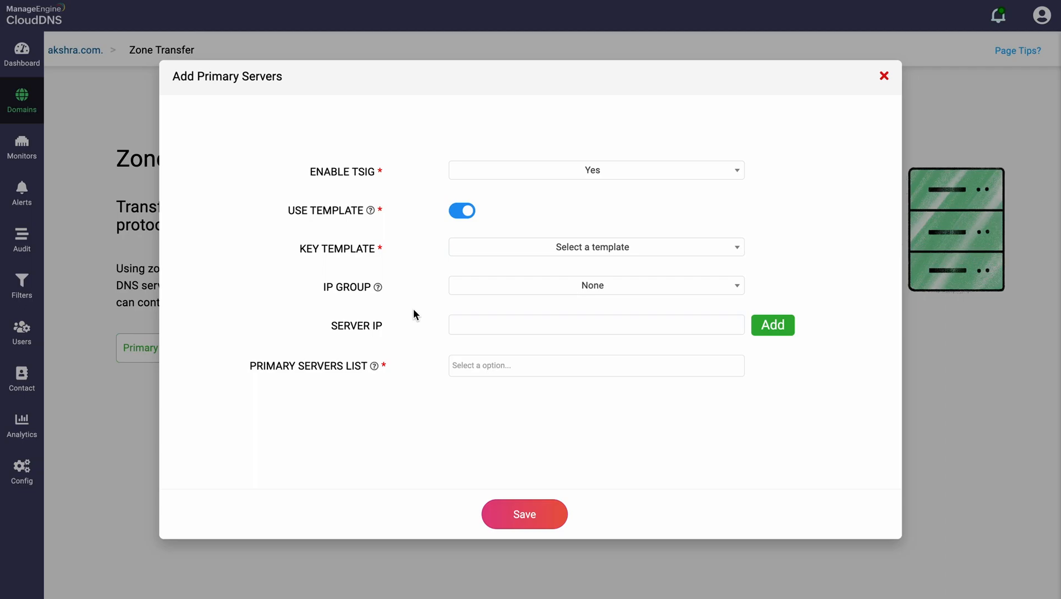
- Add akshra.com's primary servers using the sample testr key template and the Testgrp IP group, and save them
{"action": "left_click", "coordinate": [490, 250]}
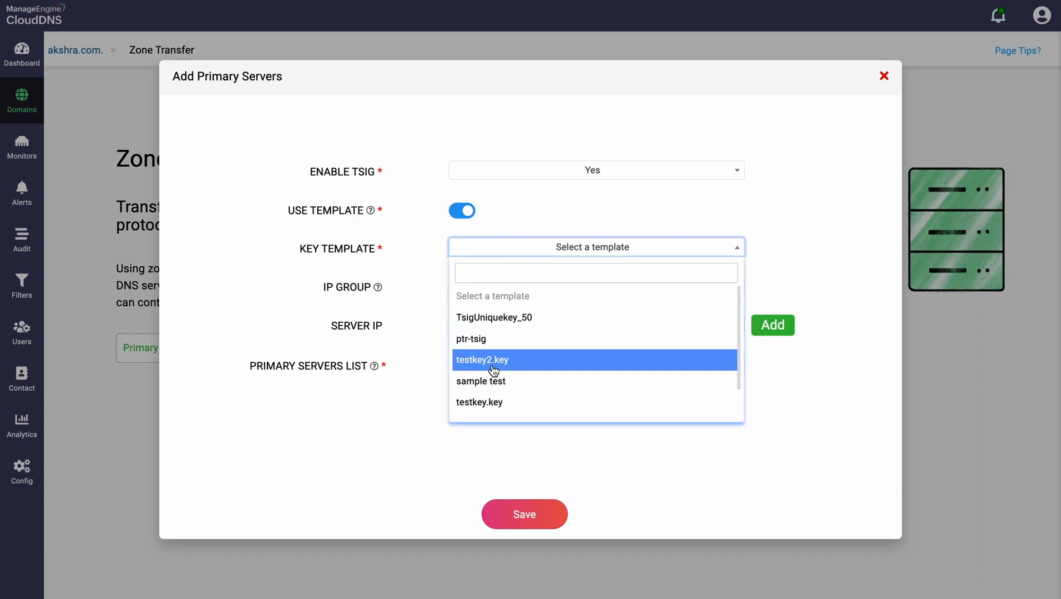
{"action": "scroll", "coordinate": [495, 367], "scroll_direction": "down", "scroll_amount": 1}
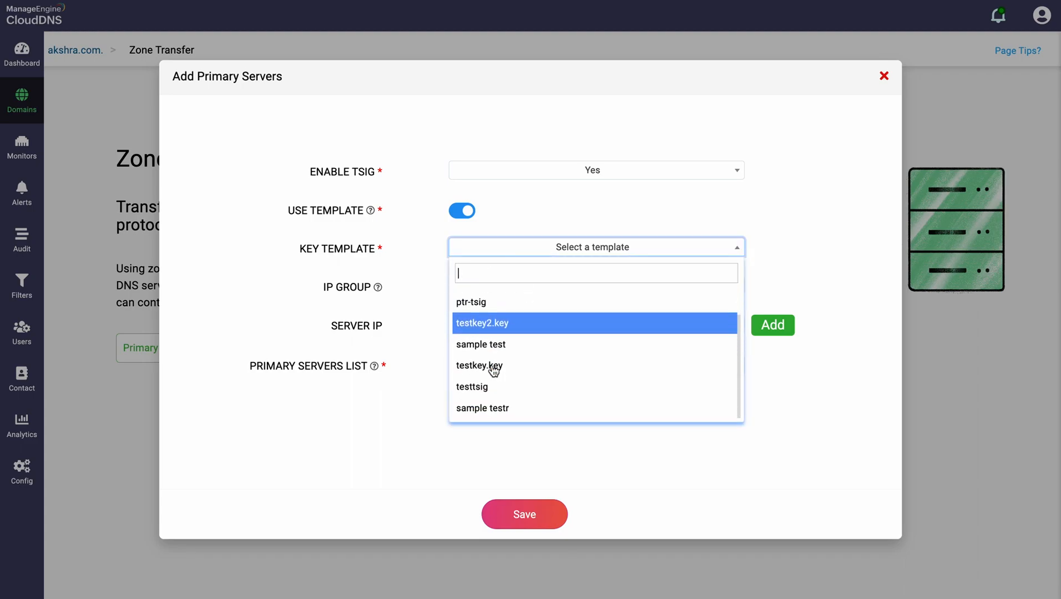
{"action": "left_click", "coordinate": [490, 411]}
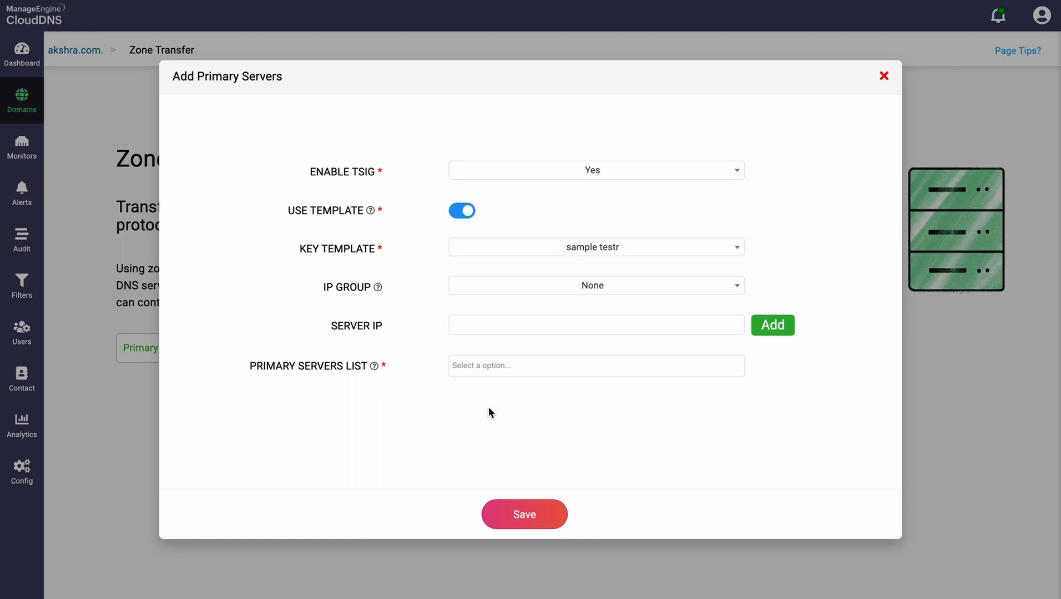
{"action": "left_click", "coordinate": [510, 288]}
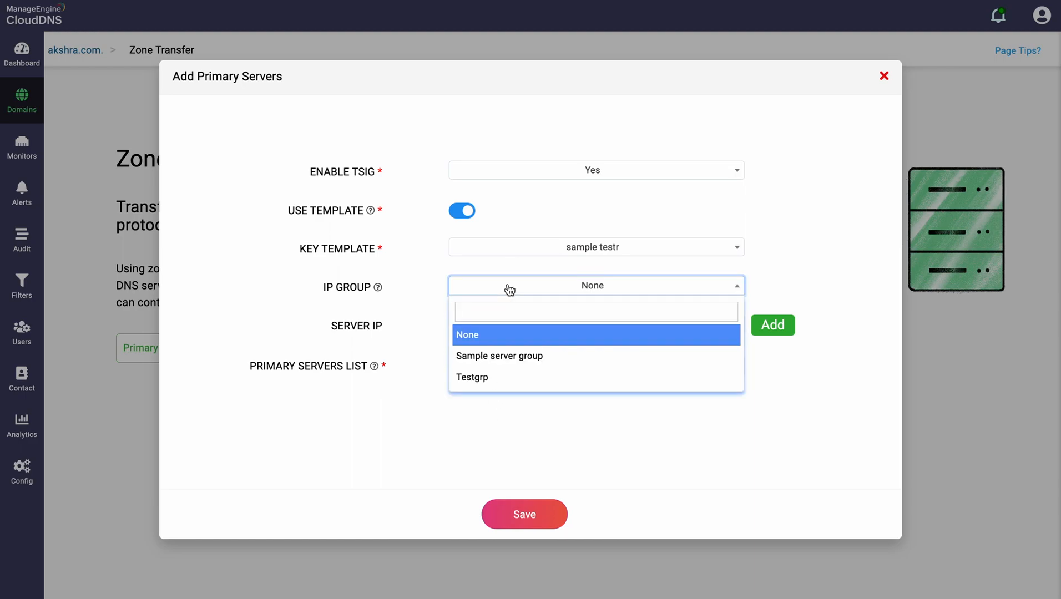
{"action": "left_click", "coordinate": [491, 381]}
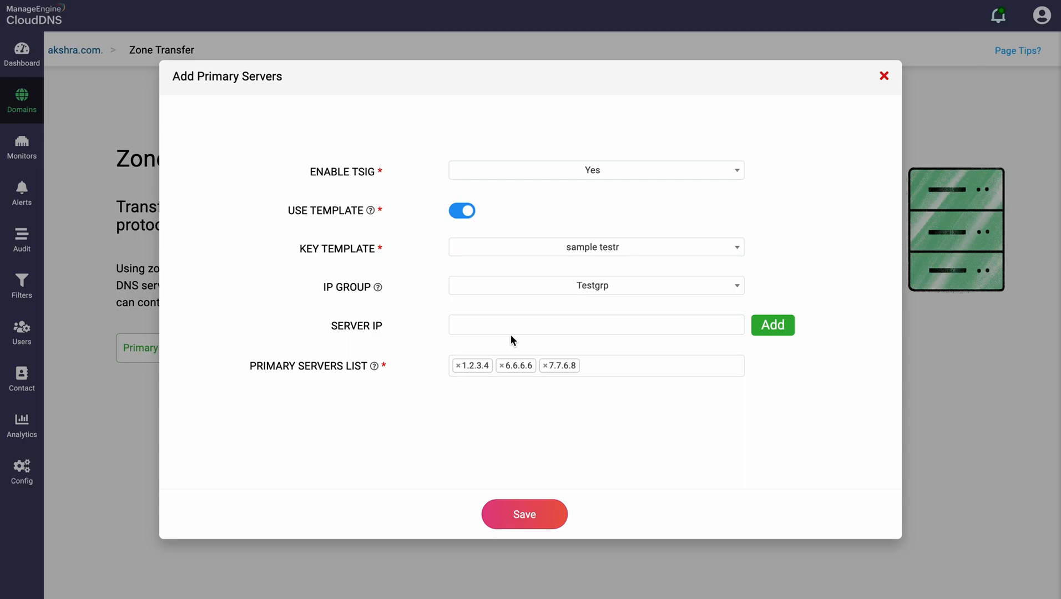
{"action": "left_click", "coordinate": [488, 327]}
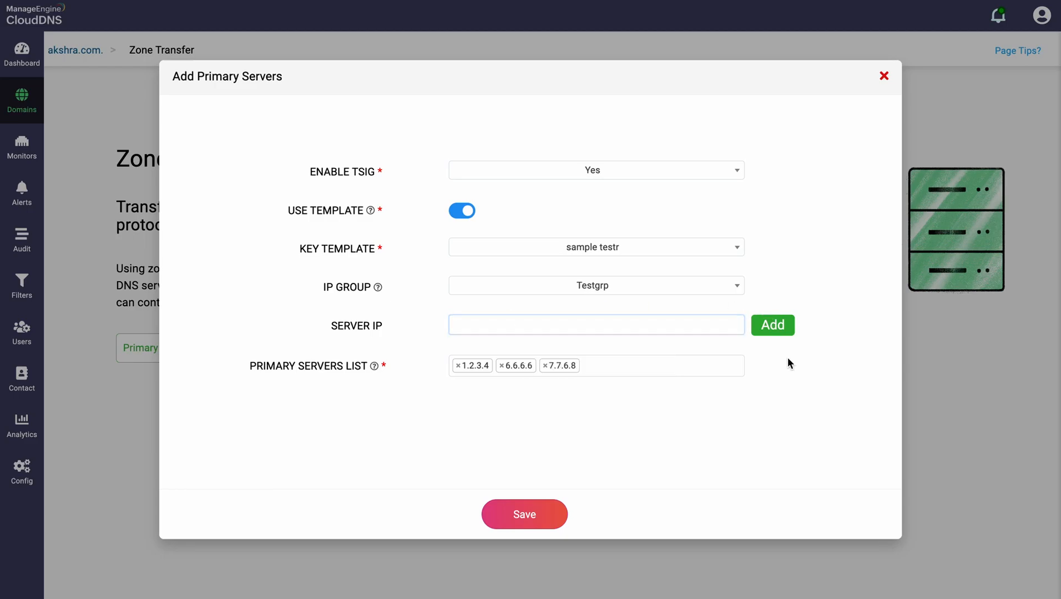
{"action": "left_click", "coordinate": [787, 358]}
{"action": "left_click", "coordinate": [522, 514]}
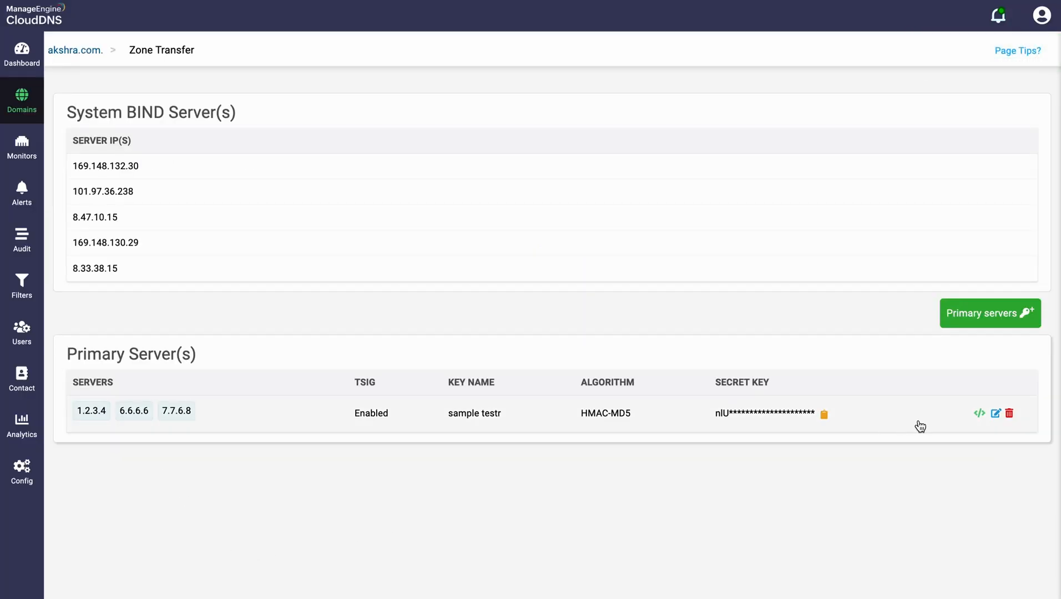
- View the saved primary servers entry's TSIG key in BIND format and close it
{"action": "left_click", "coordinate": [978, 414]}
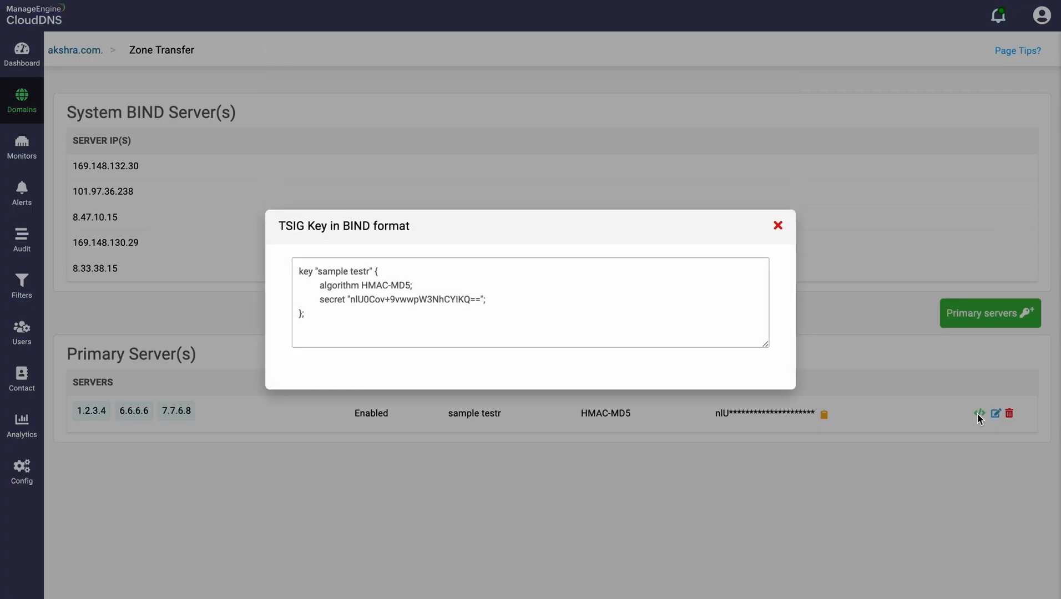
{"action": "left_click", "coordinate": [778, 225]}
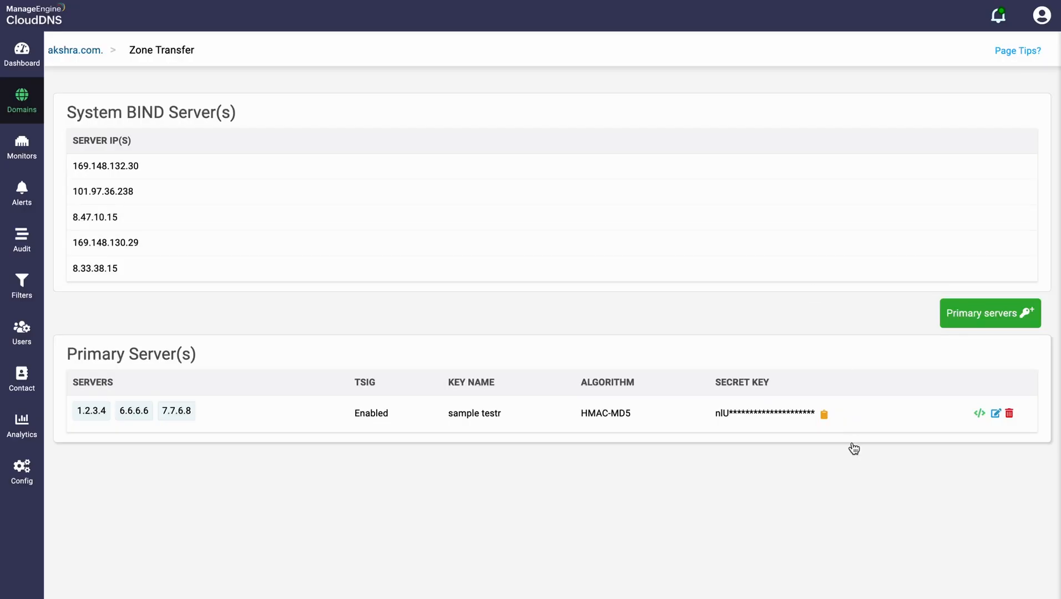